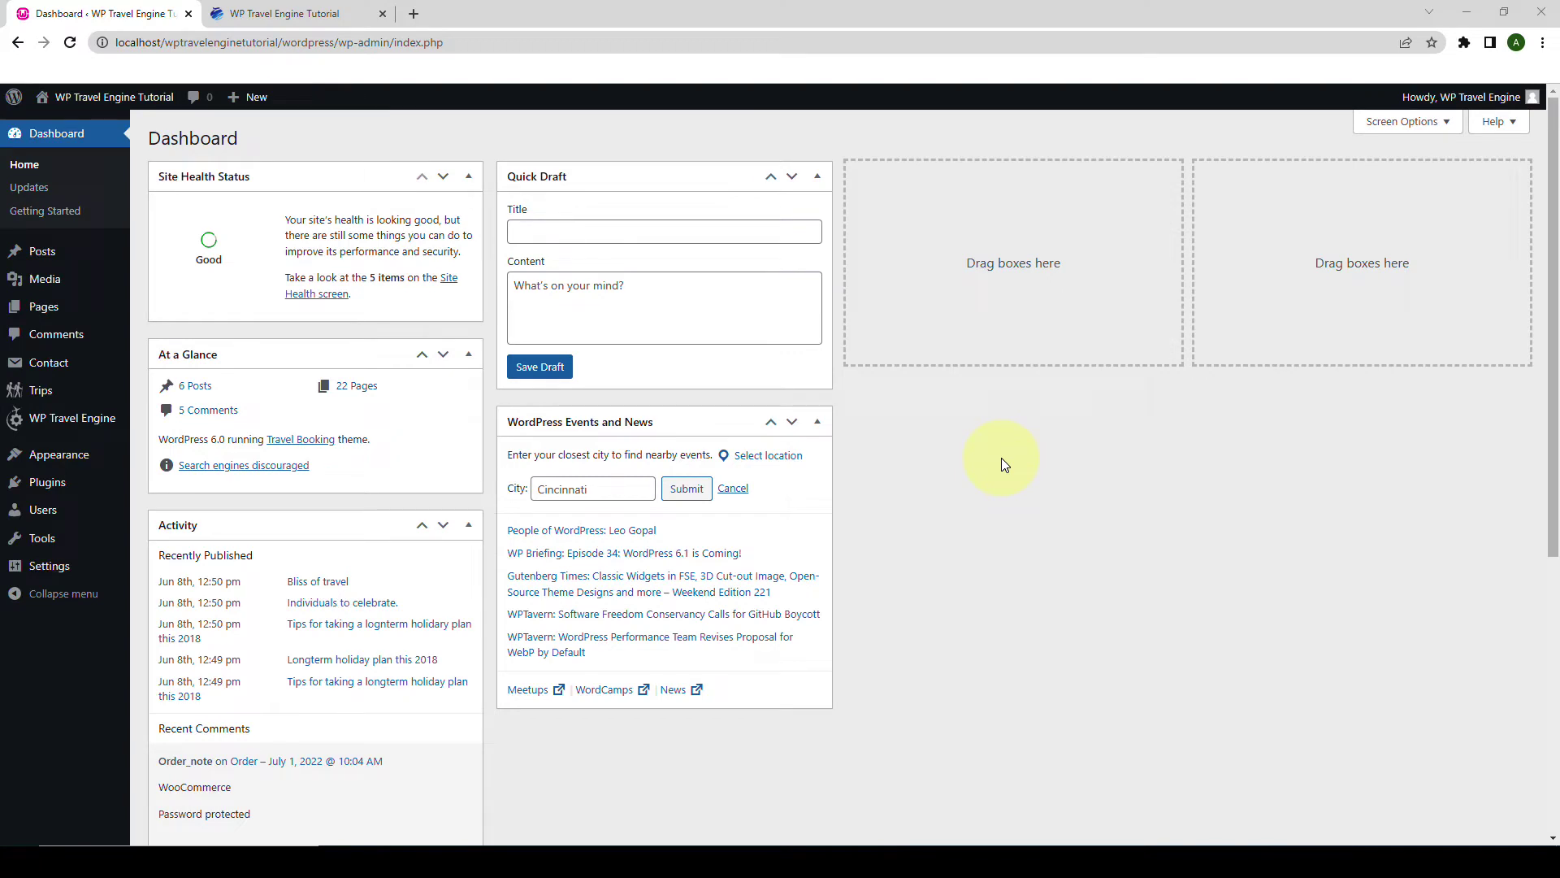
# Upload the plugin archive 1.0.0 (1).zip from the Social Proof downloads folder, install it and activate it.
pyautogui.moveTo(65, 483)
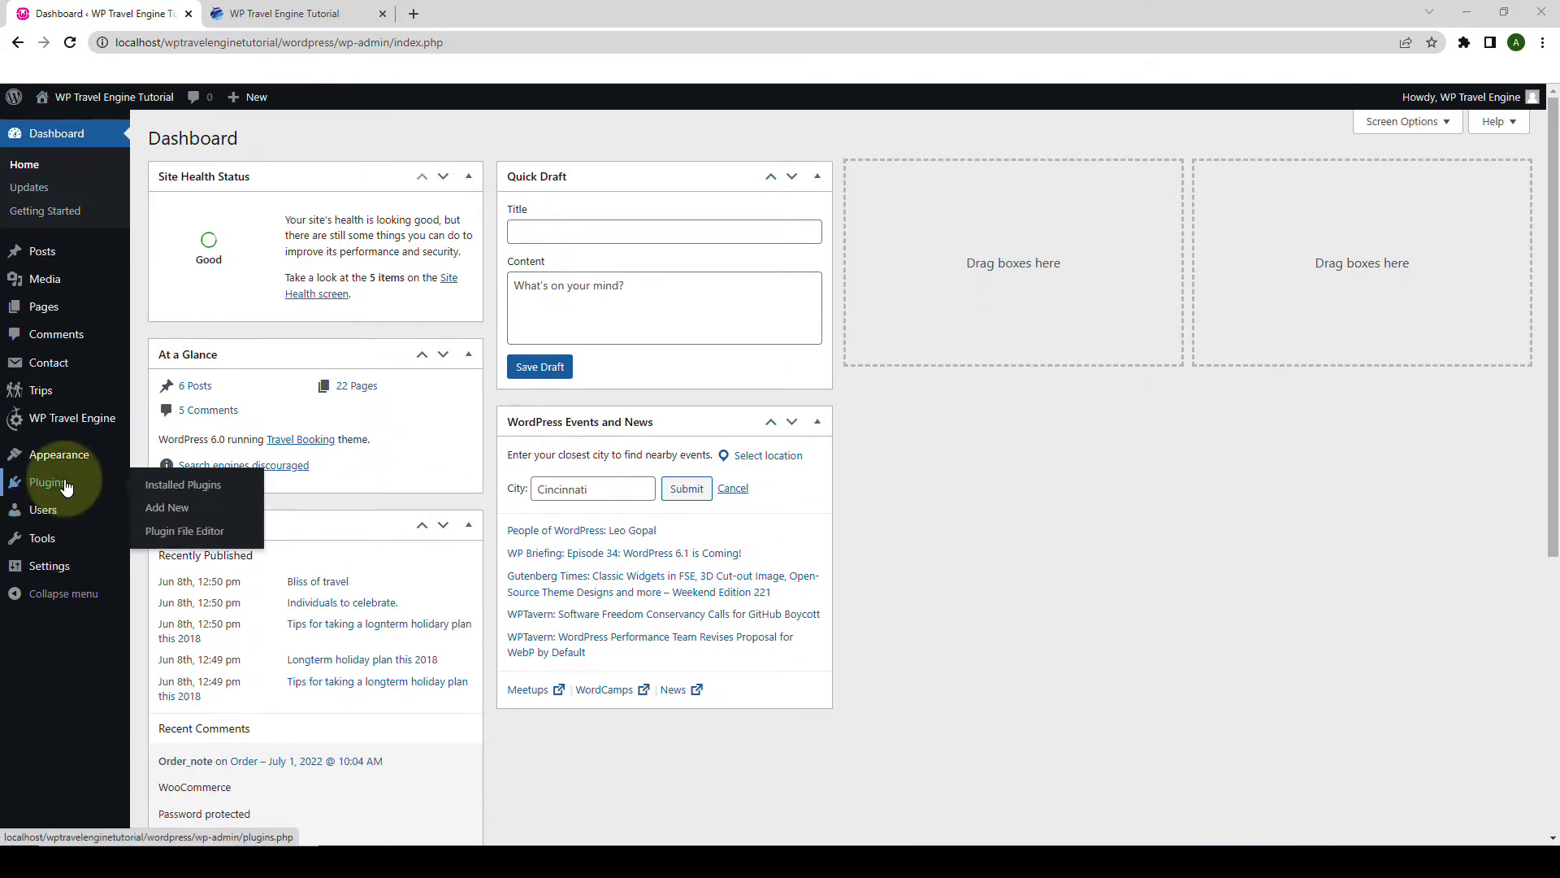
pyautogui.click(184, 520)
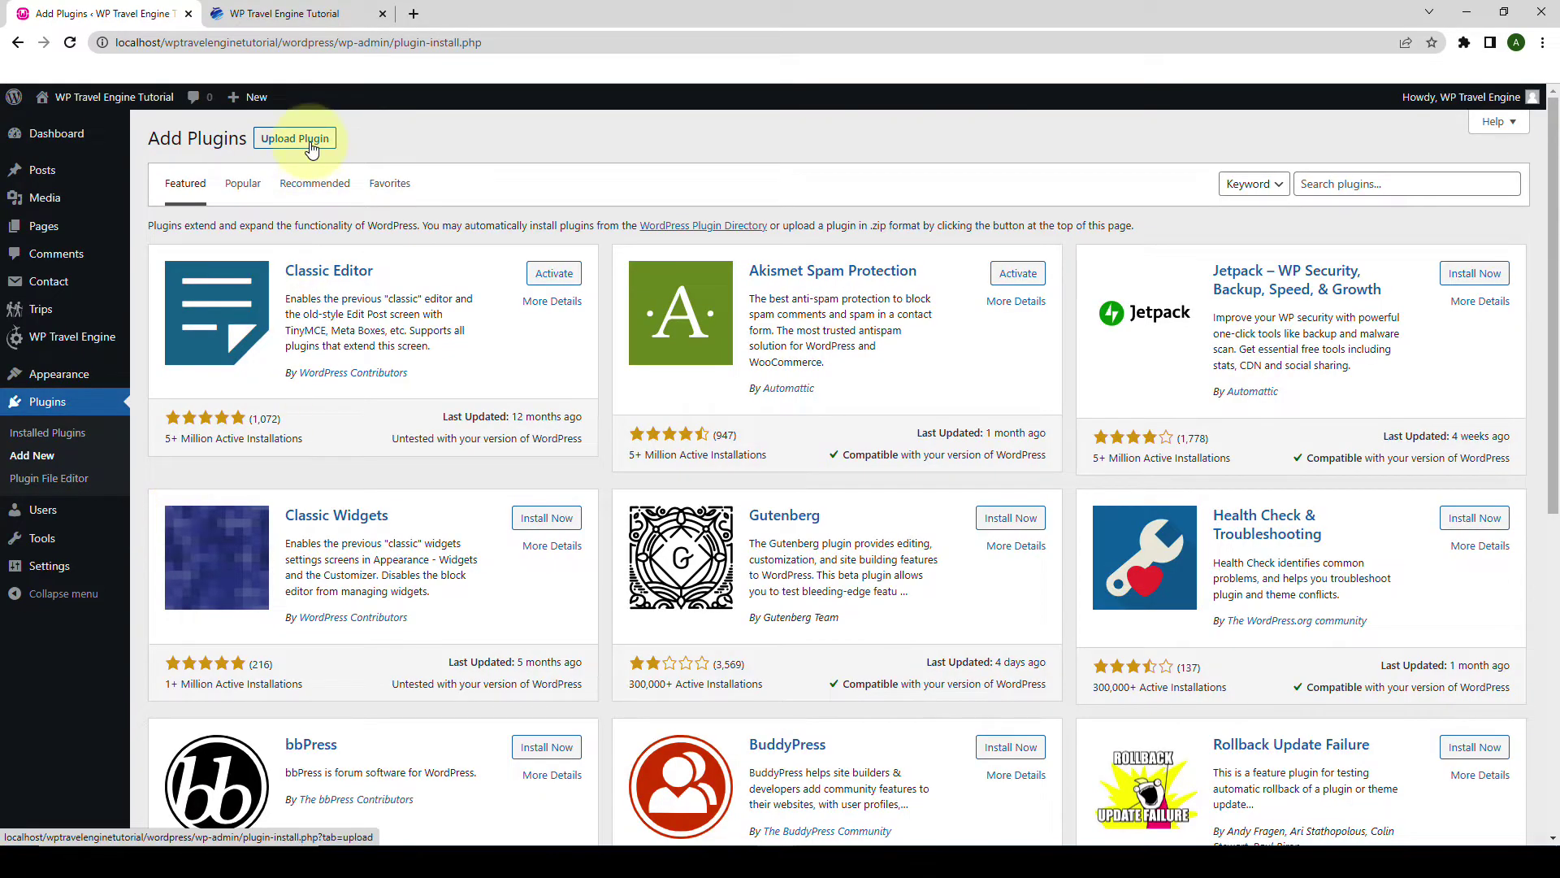
pyautogui.click(309, 145)
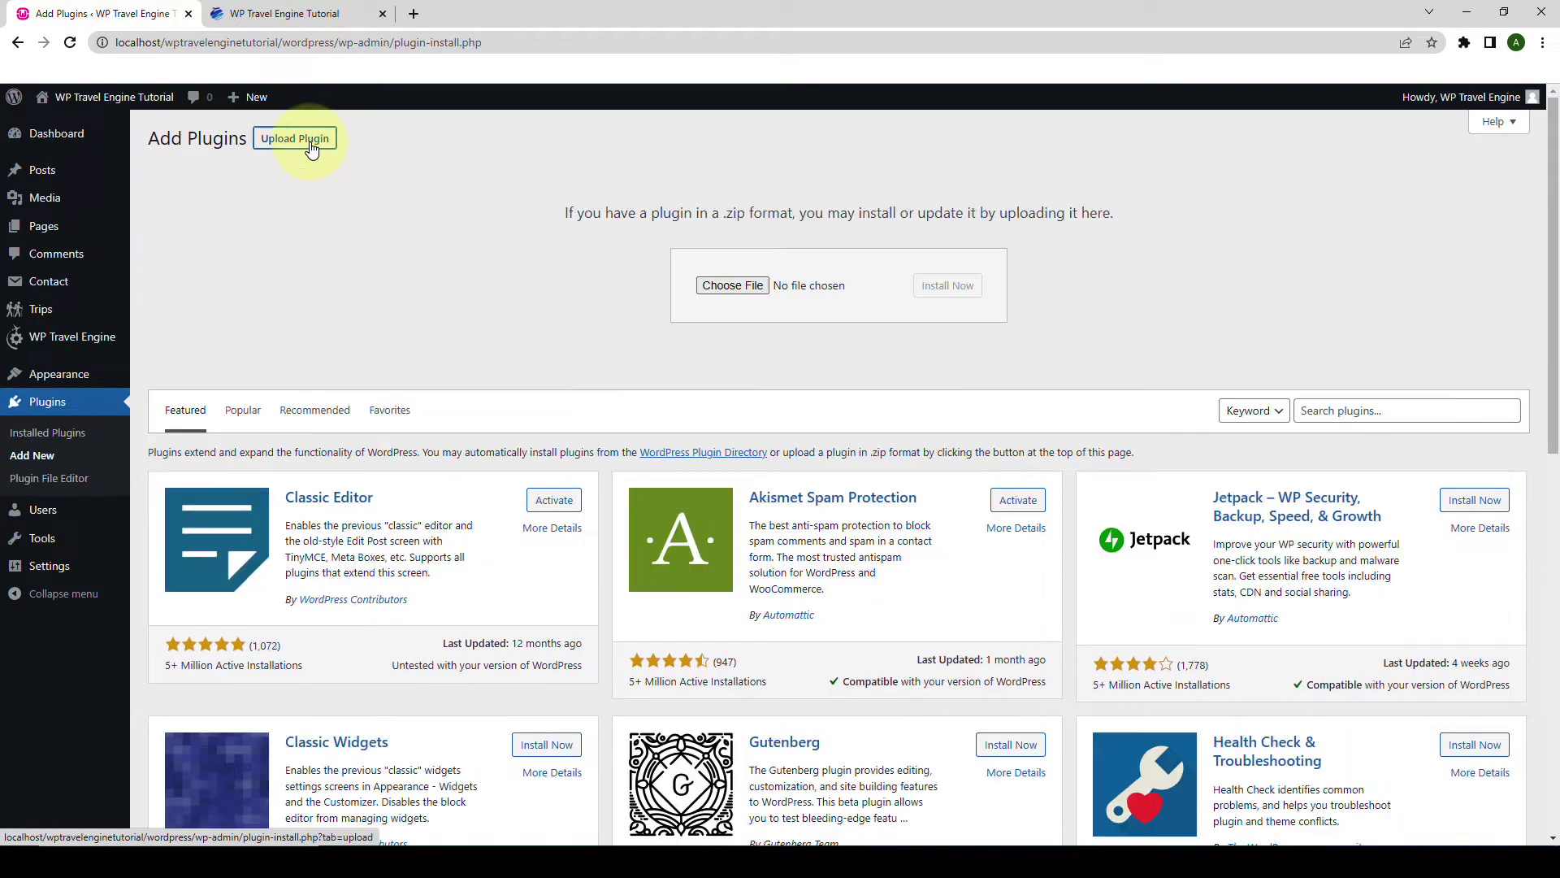
pyautogui.click(724, 289)
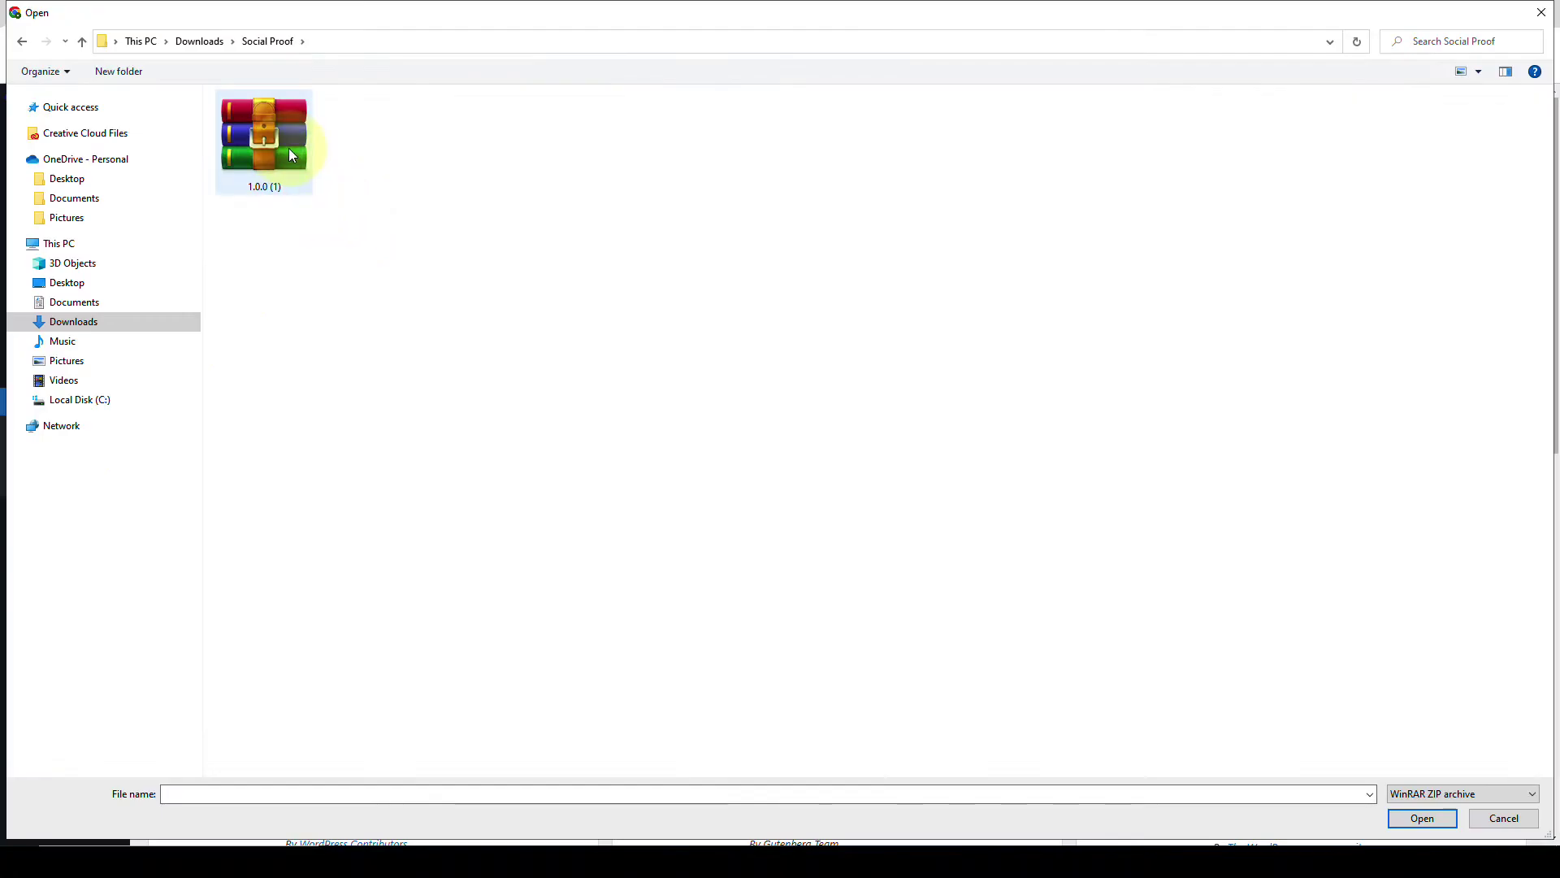
pyautogui.click(289, 148)
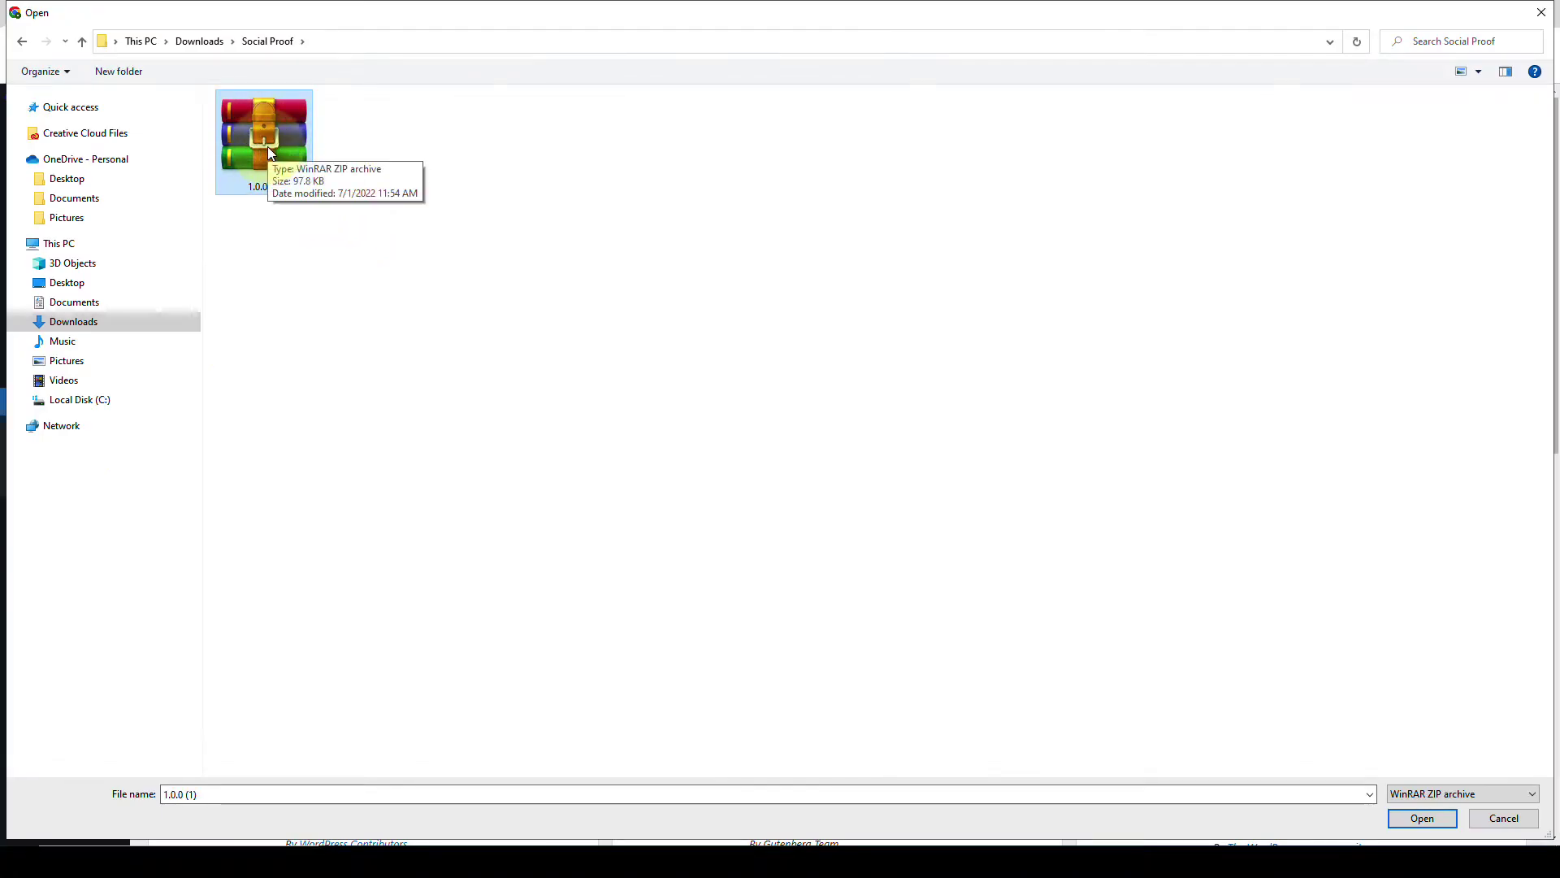
pyautogui.click(1422, 817)
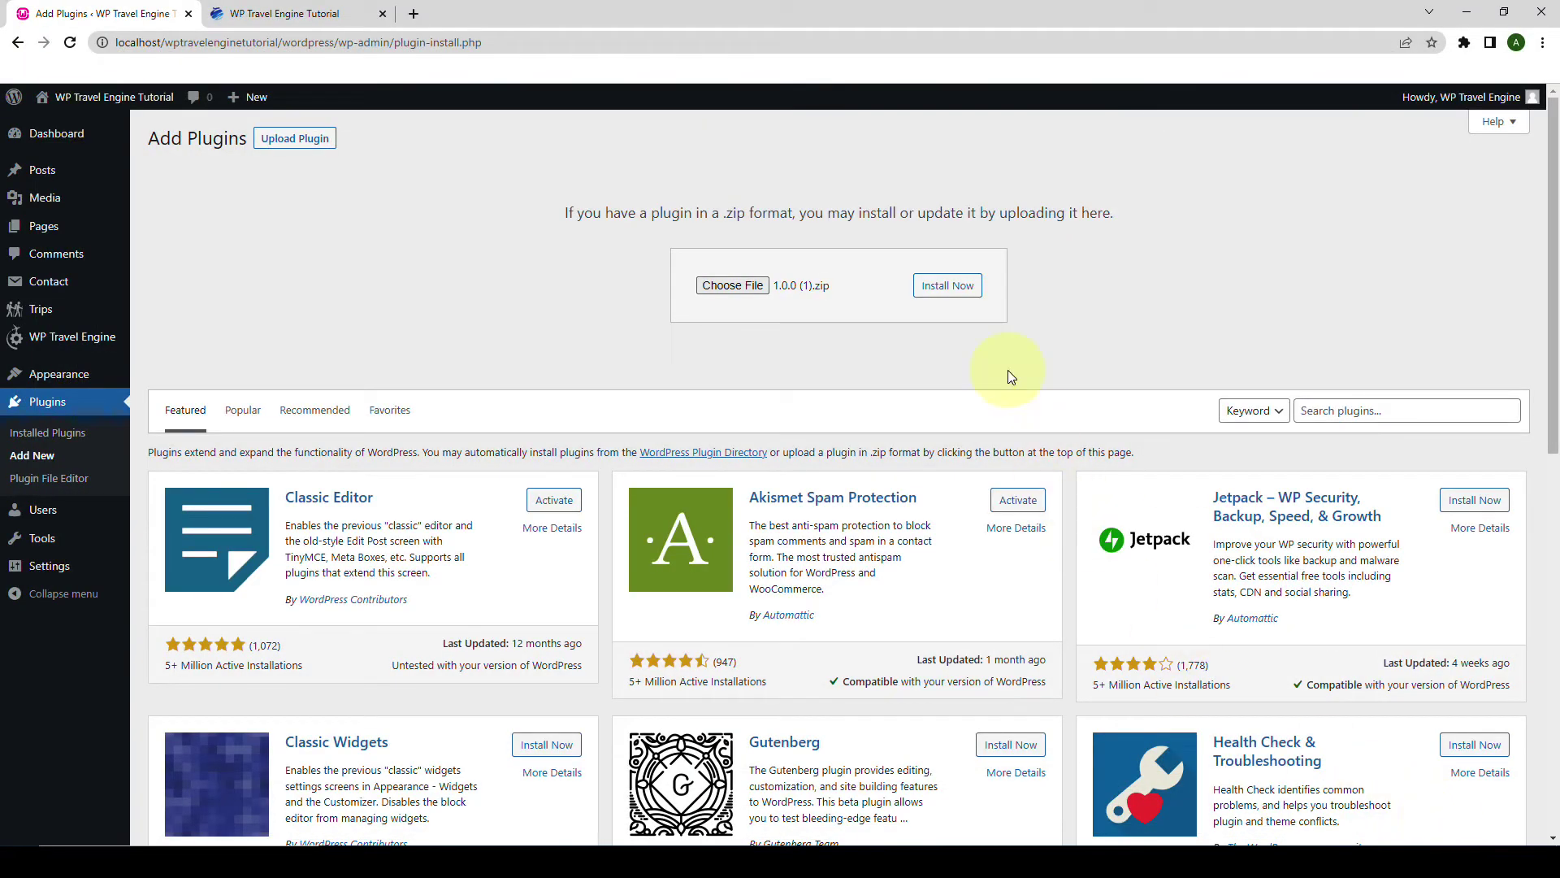
pyautogui.click(952, 284)
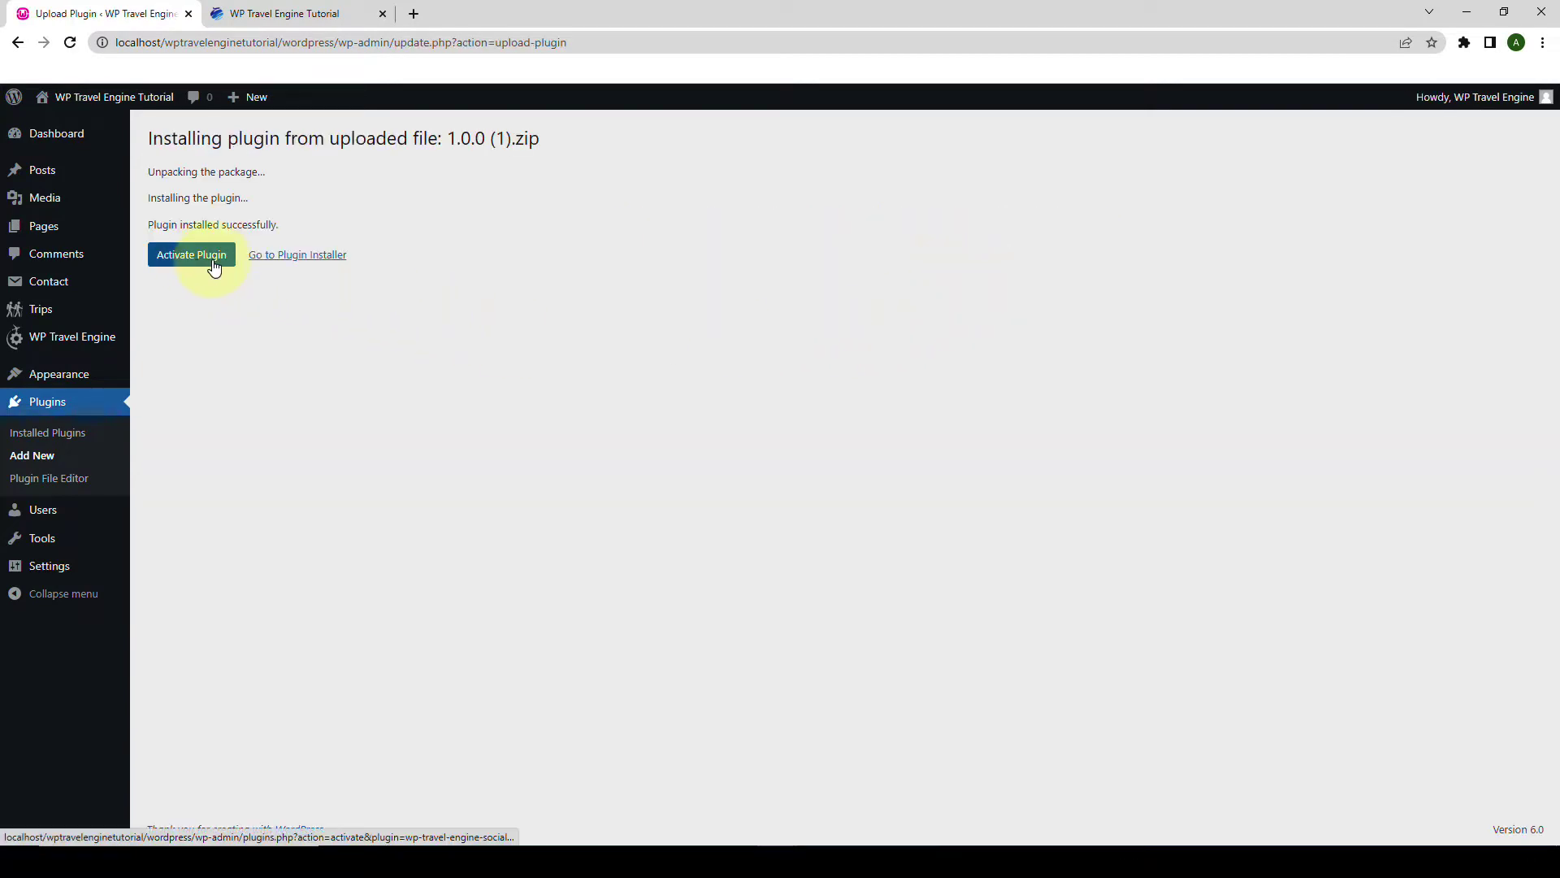
pyautogui.click(216, 266)
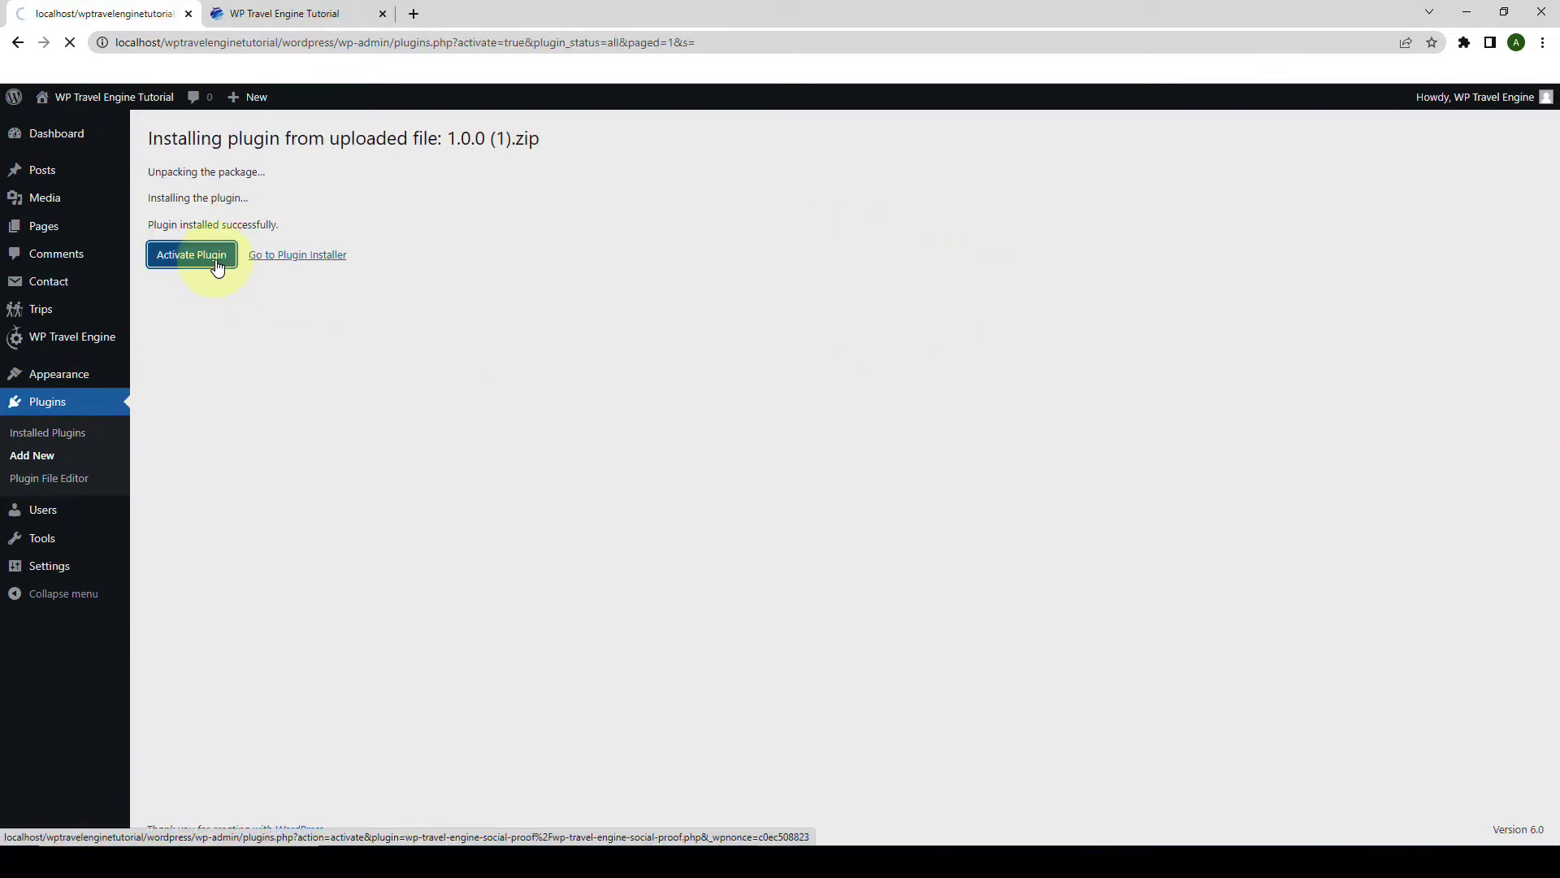
pyautogui.scroll(-1, 285, 605)
pyautogui.scroll(-7, 285, 610)
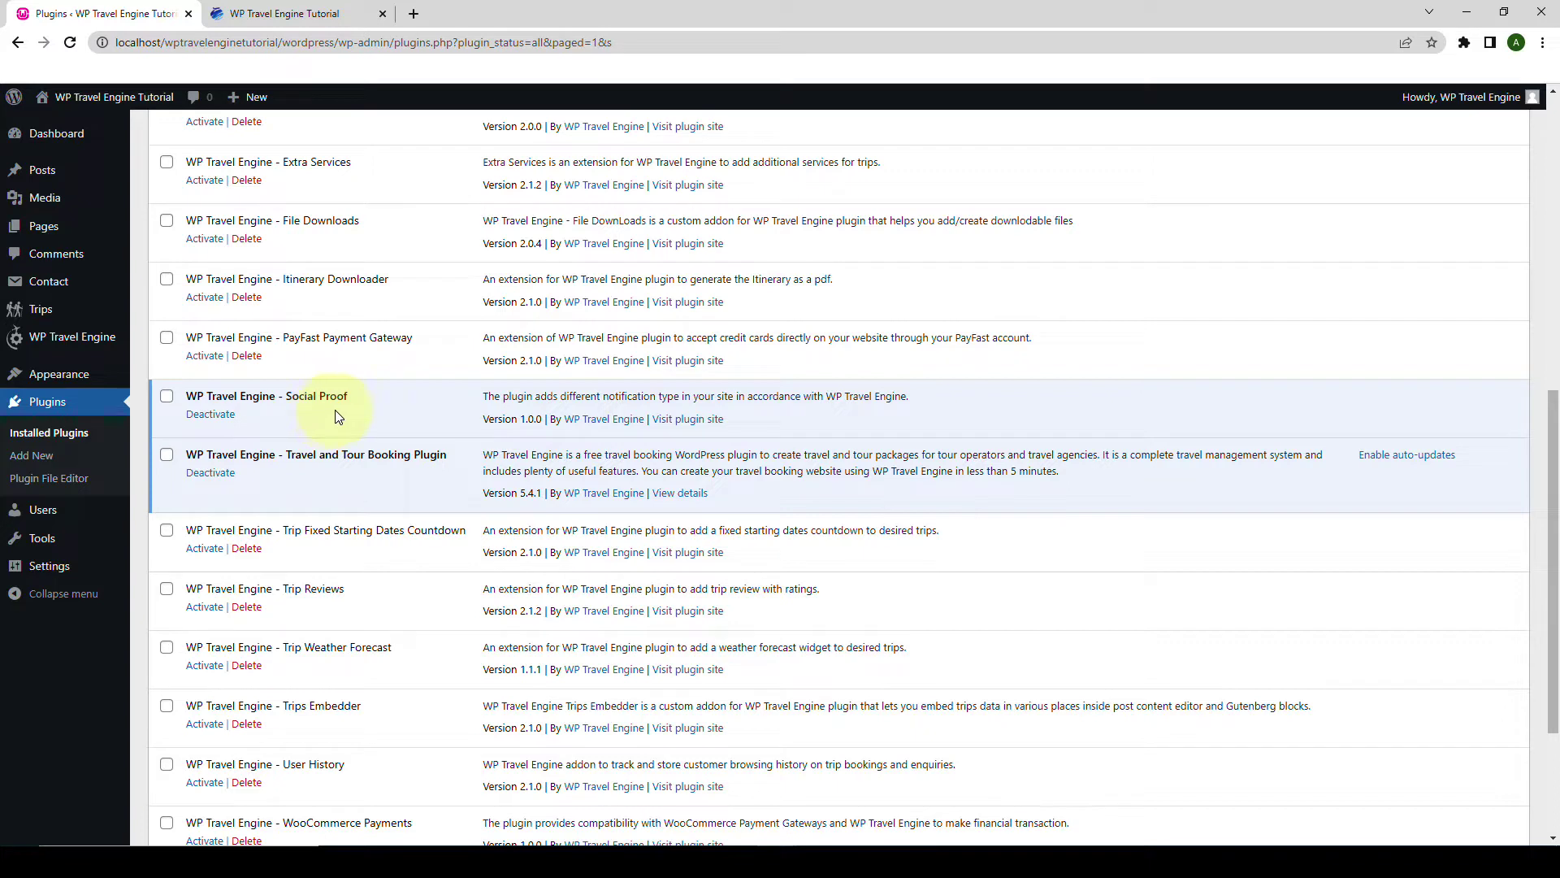
# Enter the license key for the Social Proof addon, save the changes and activate the license.
pyautogui.moveTo(114, 349)
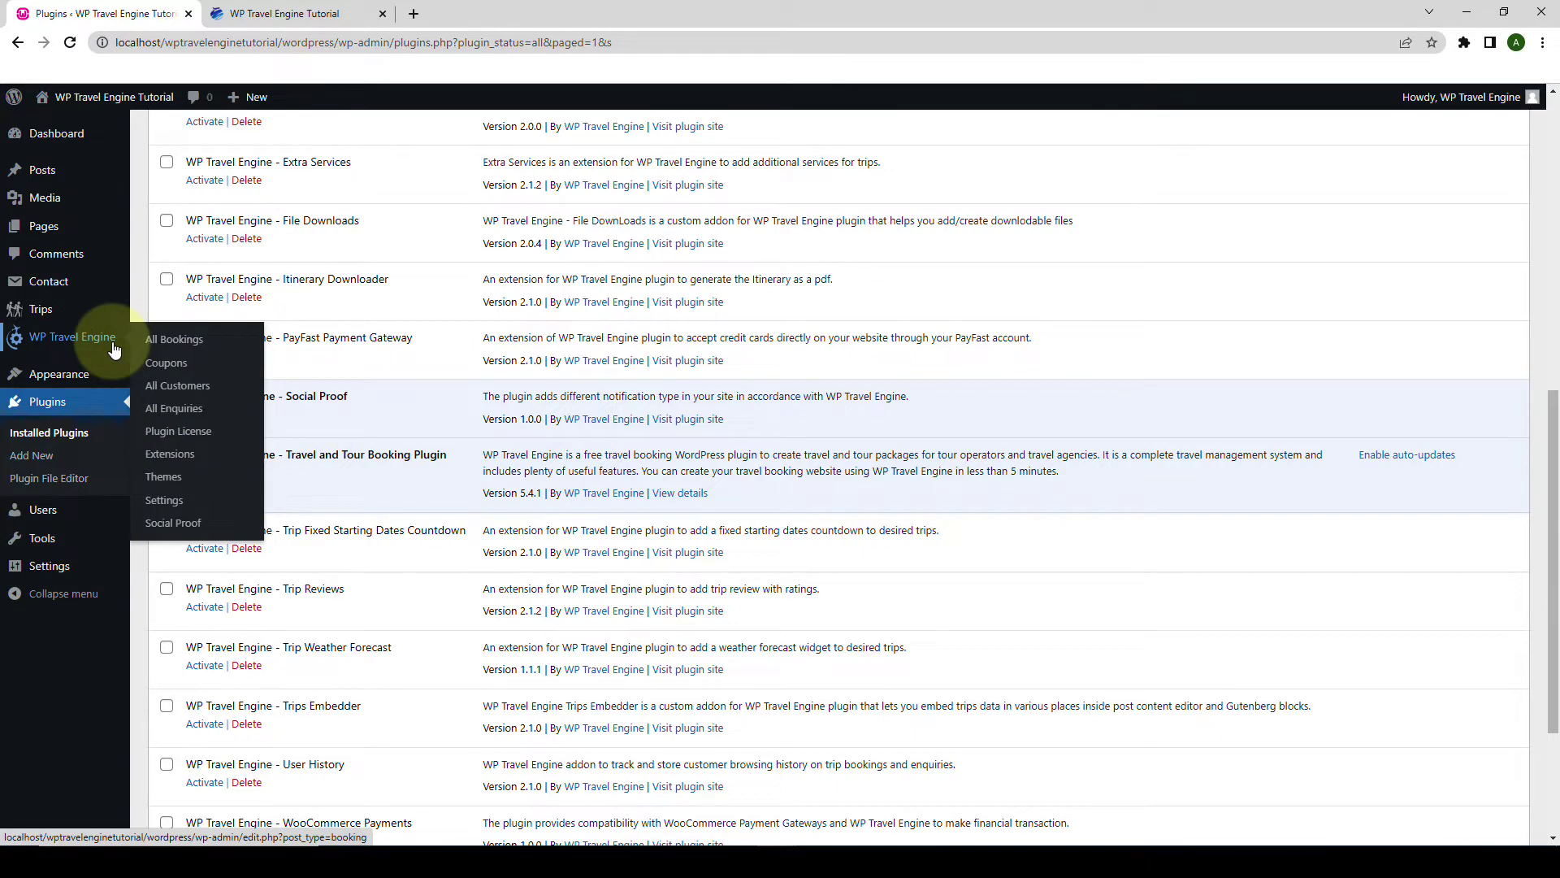
pyautogui.click(193, 439)
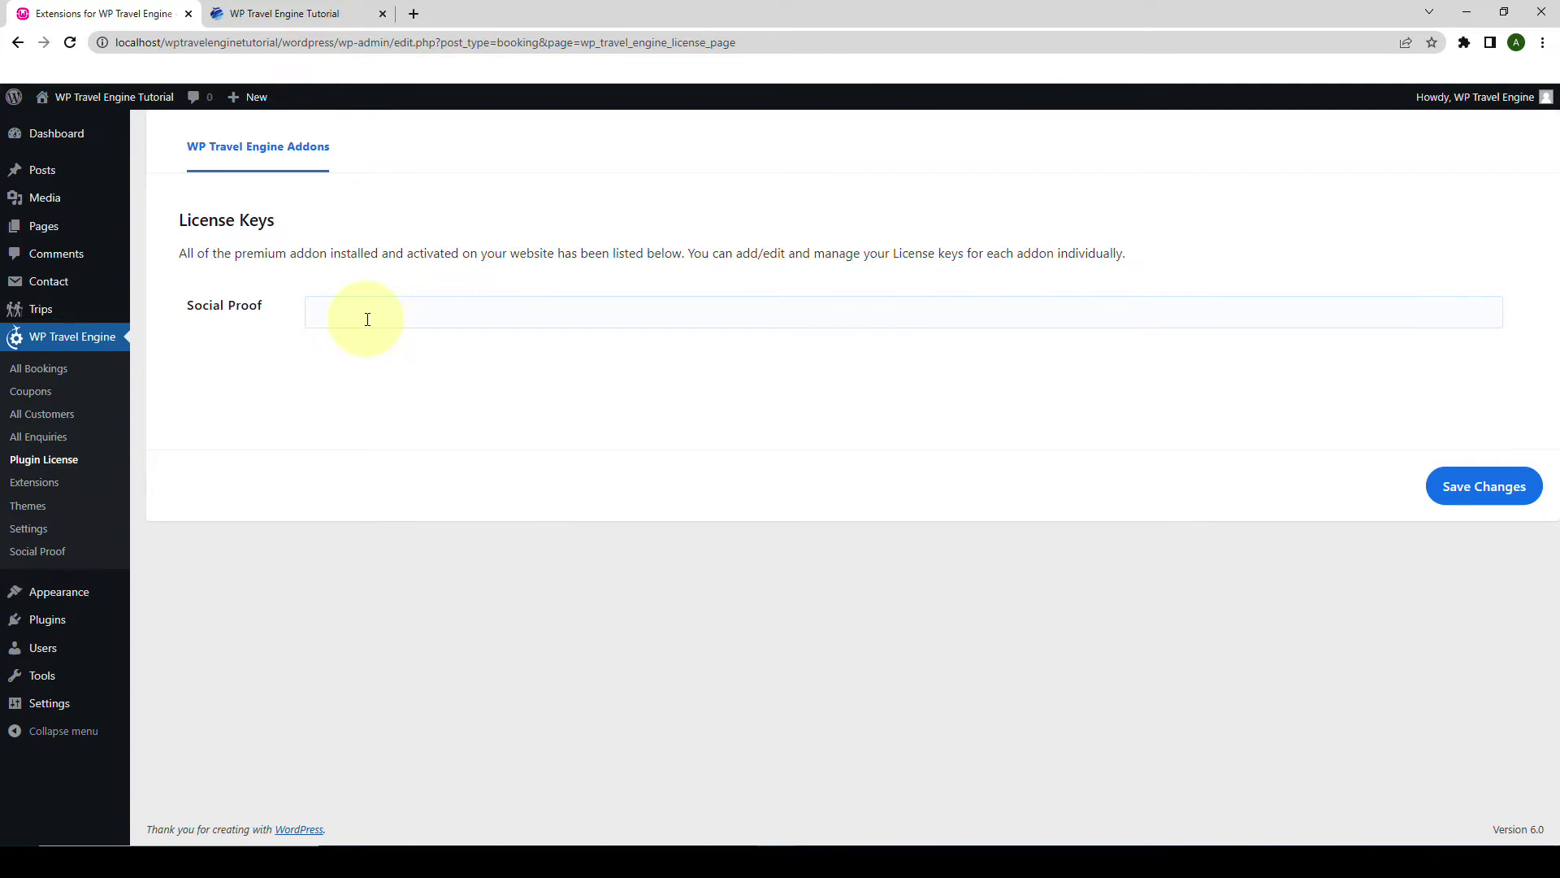
pyautogui.click(382, 316)
pyautogui.hotkey('ctrl', 'v')
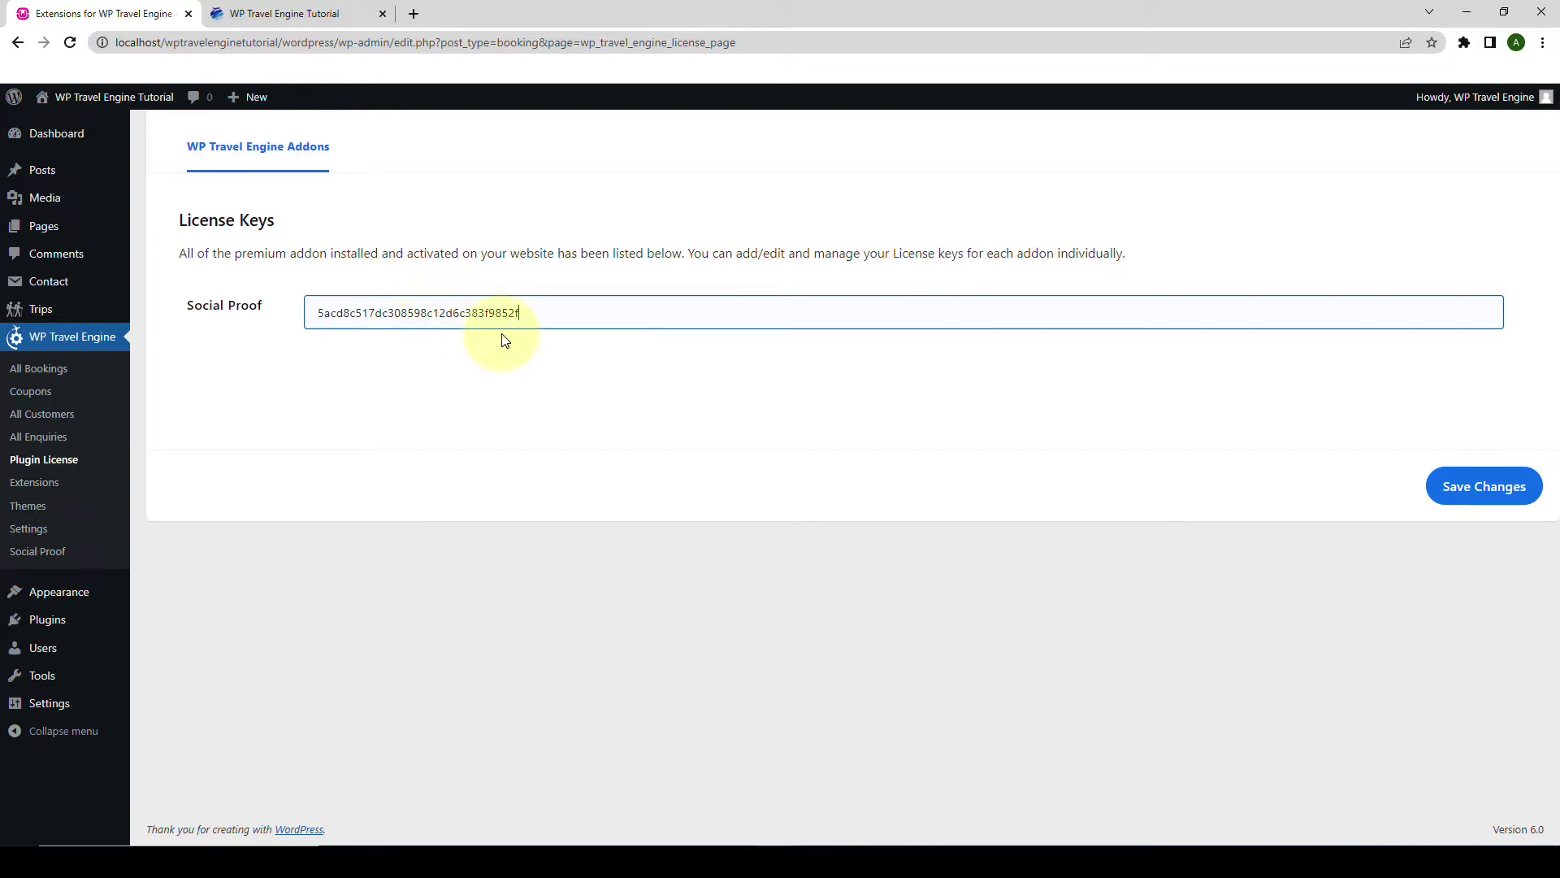
pyautogui.click(1476, 490)
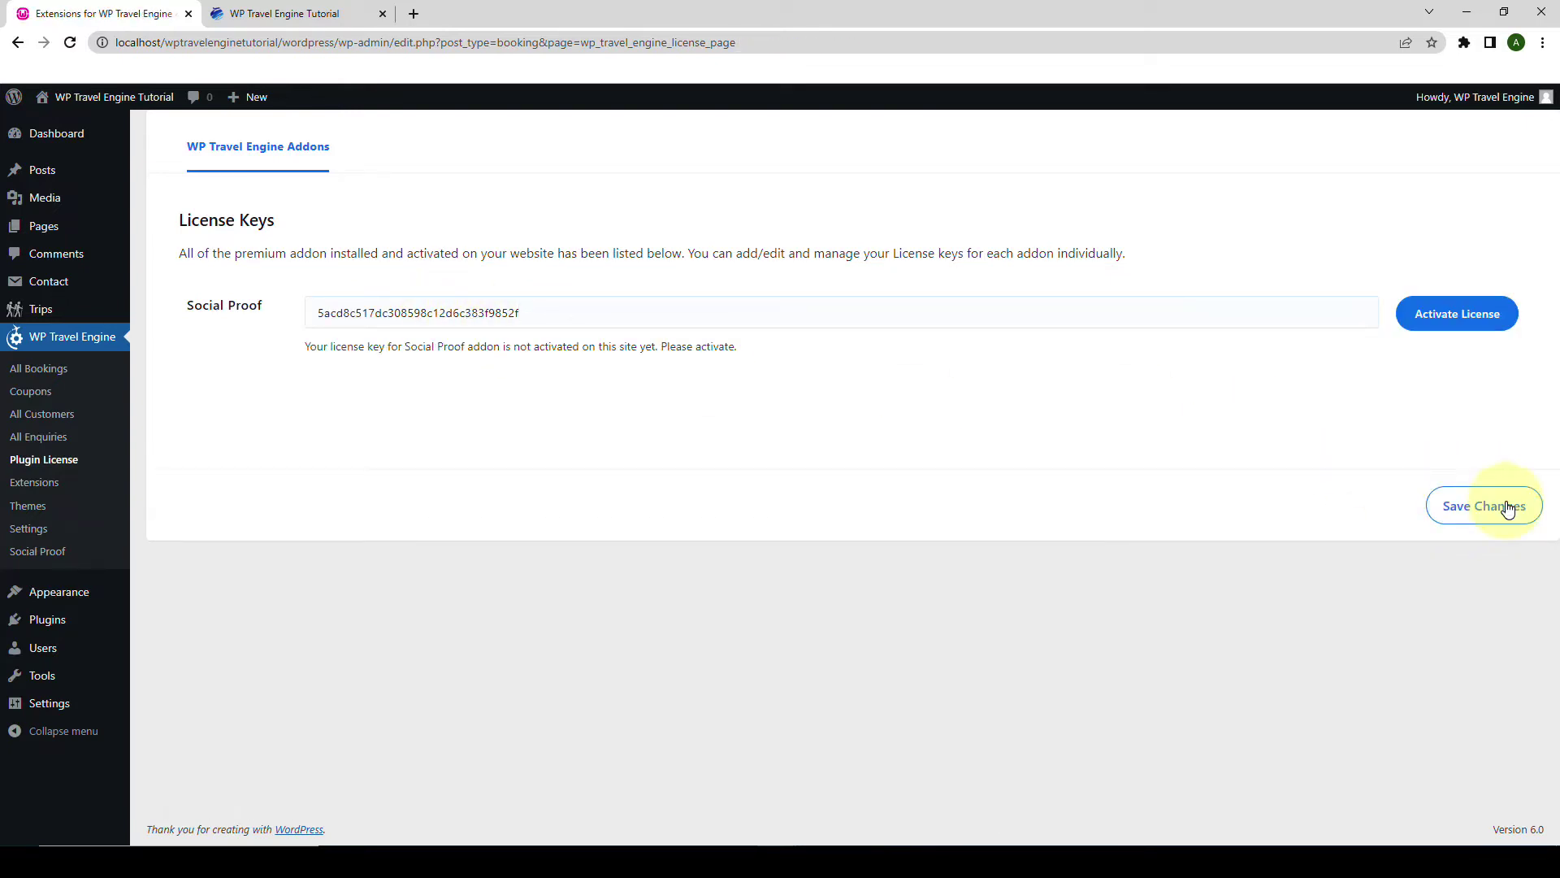
pyautogui.click(1470, 326)
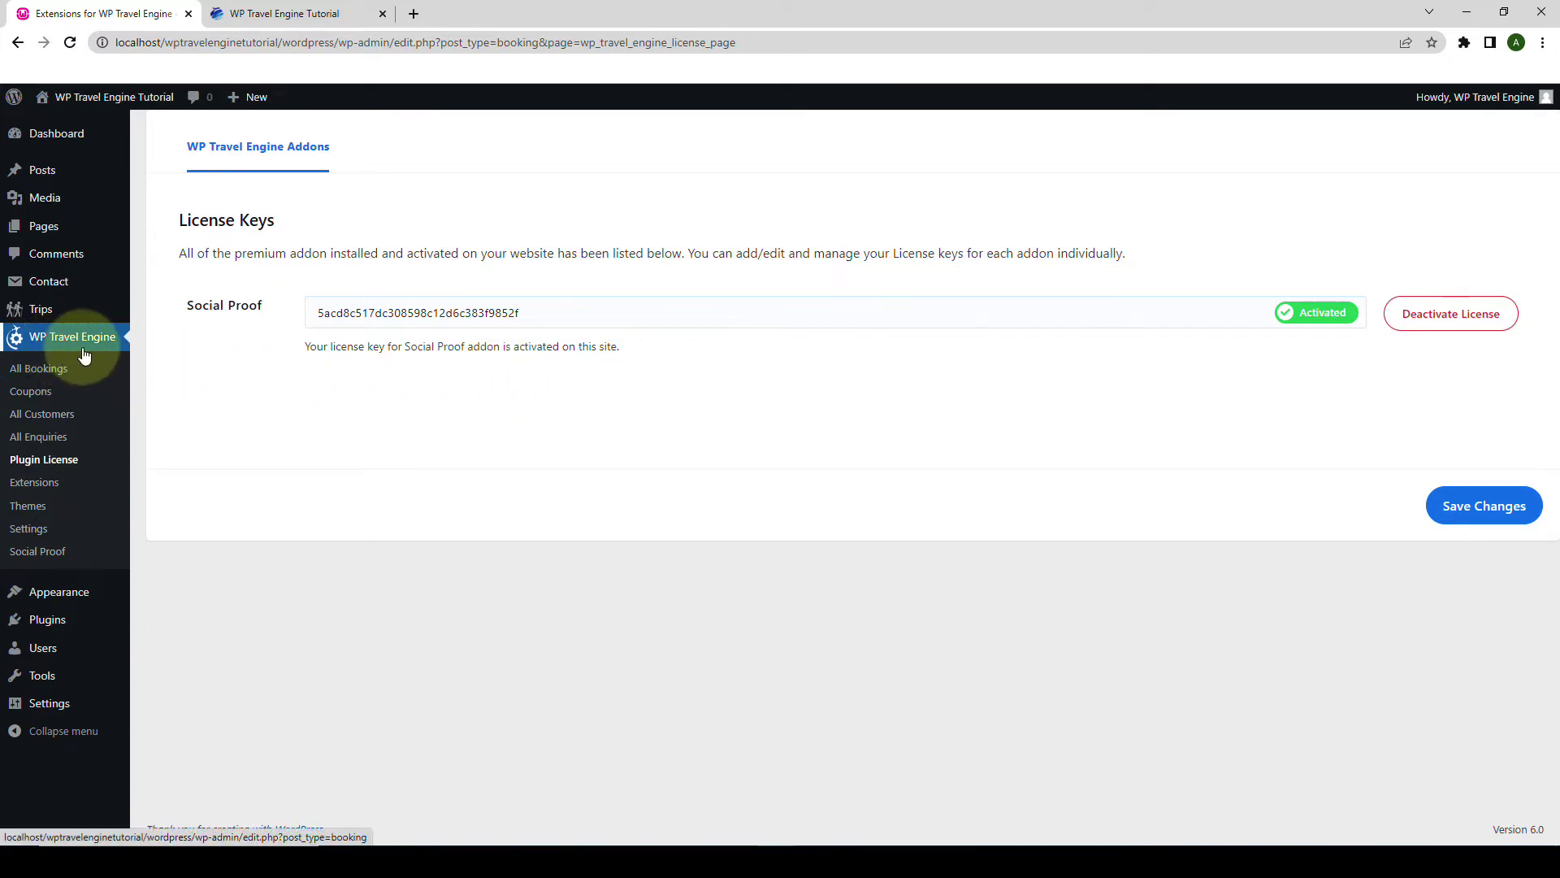
# Create a new Social Proof notification for bookings with the first notification style and proceed to its content editing.
pyautogui.click(58, 555)
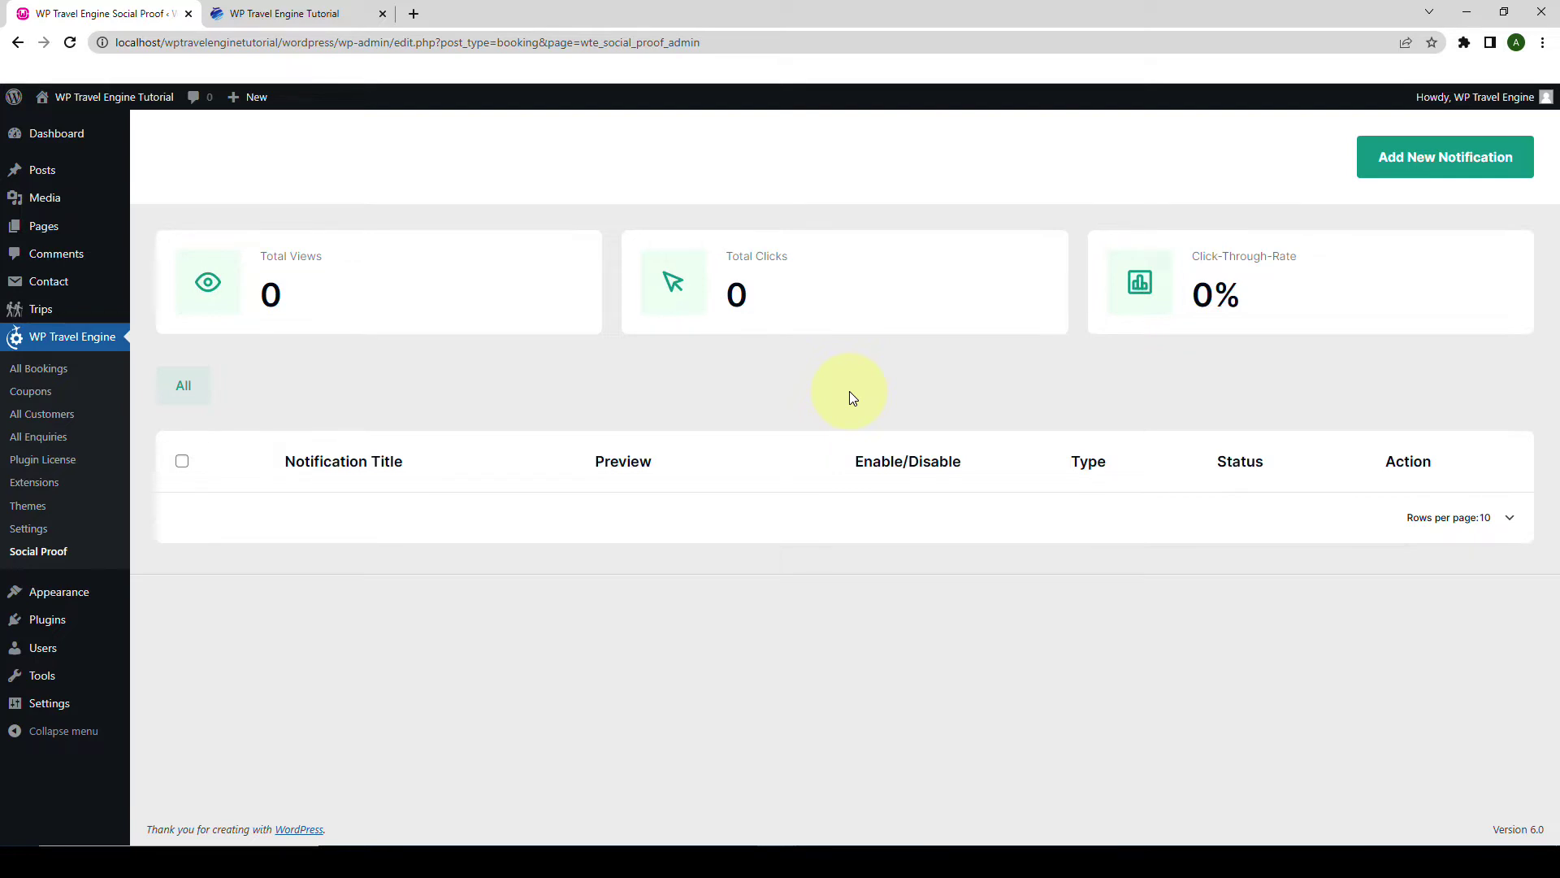
pyautogui.click(1471, 165)
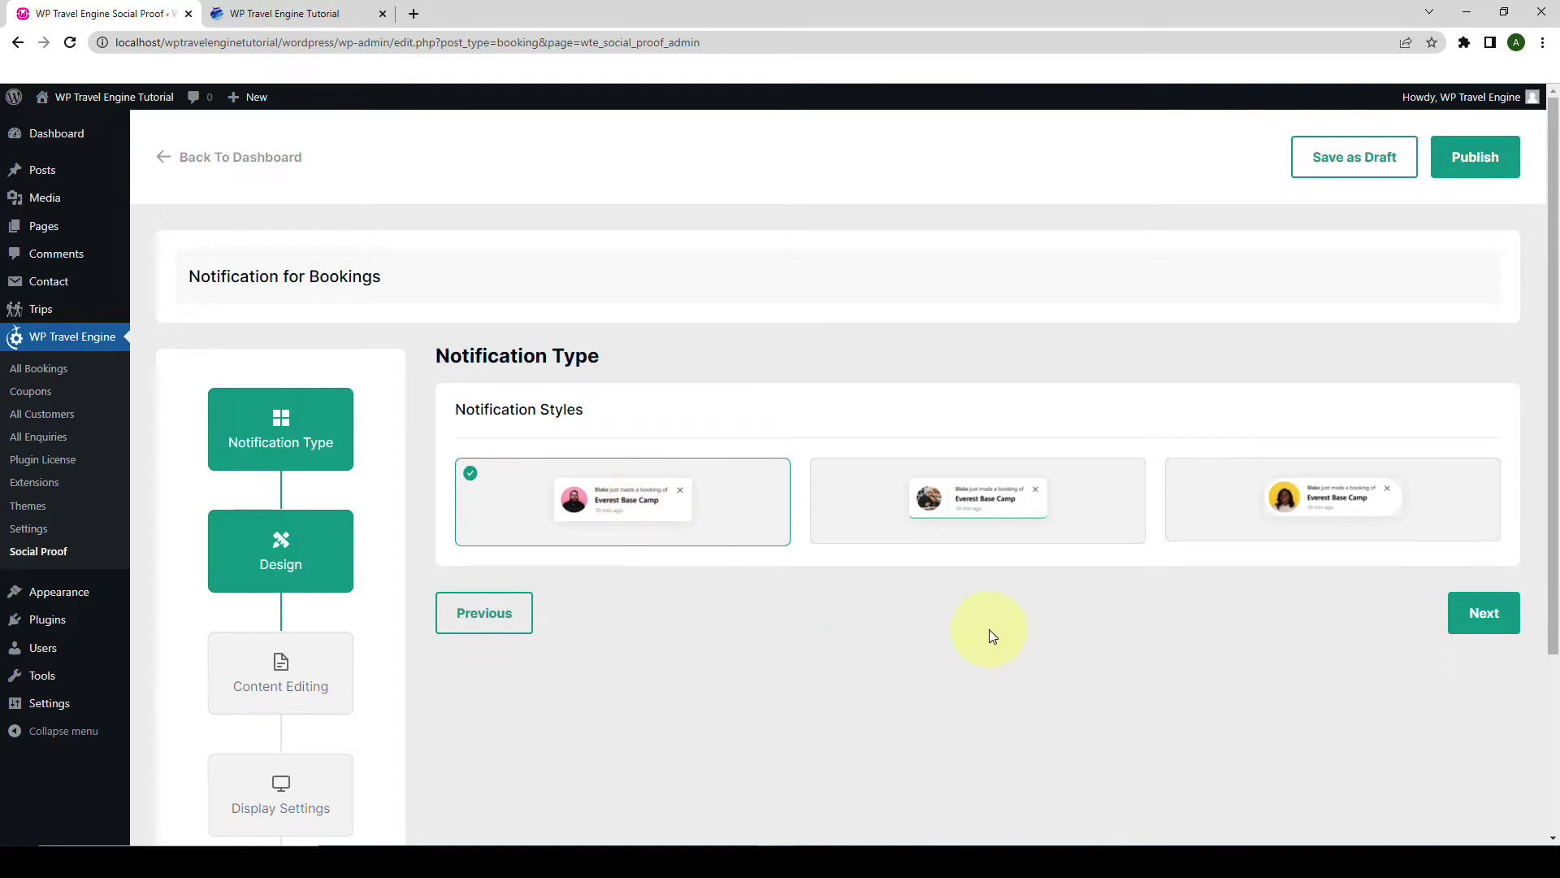
pyautogui.scroll(-1, 1300, 593)
pyautogui.click(1479, 549)
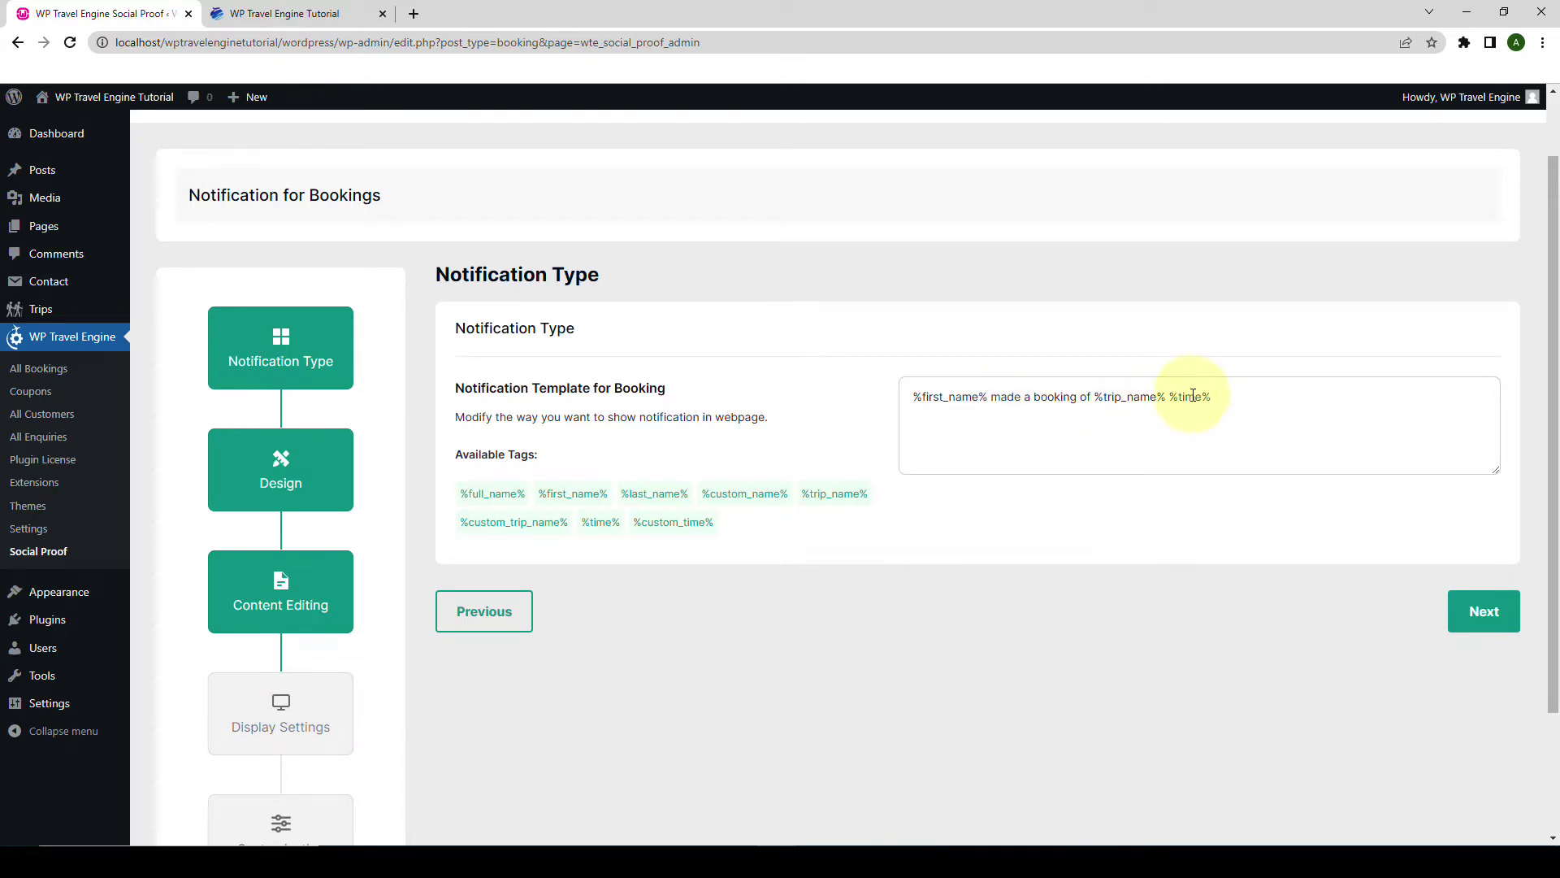
# Insert the %last_name% tag after %first_name% in the booking notification template.
pyautogui.click(989, 396)
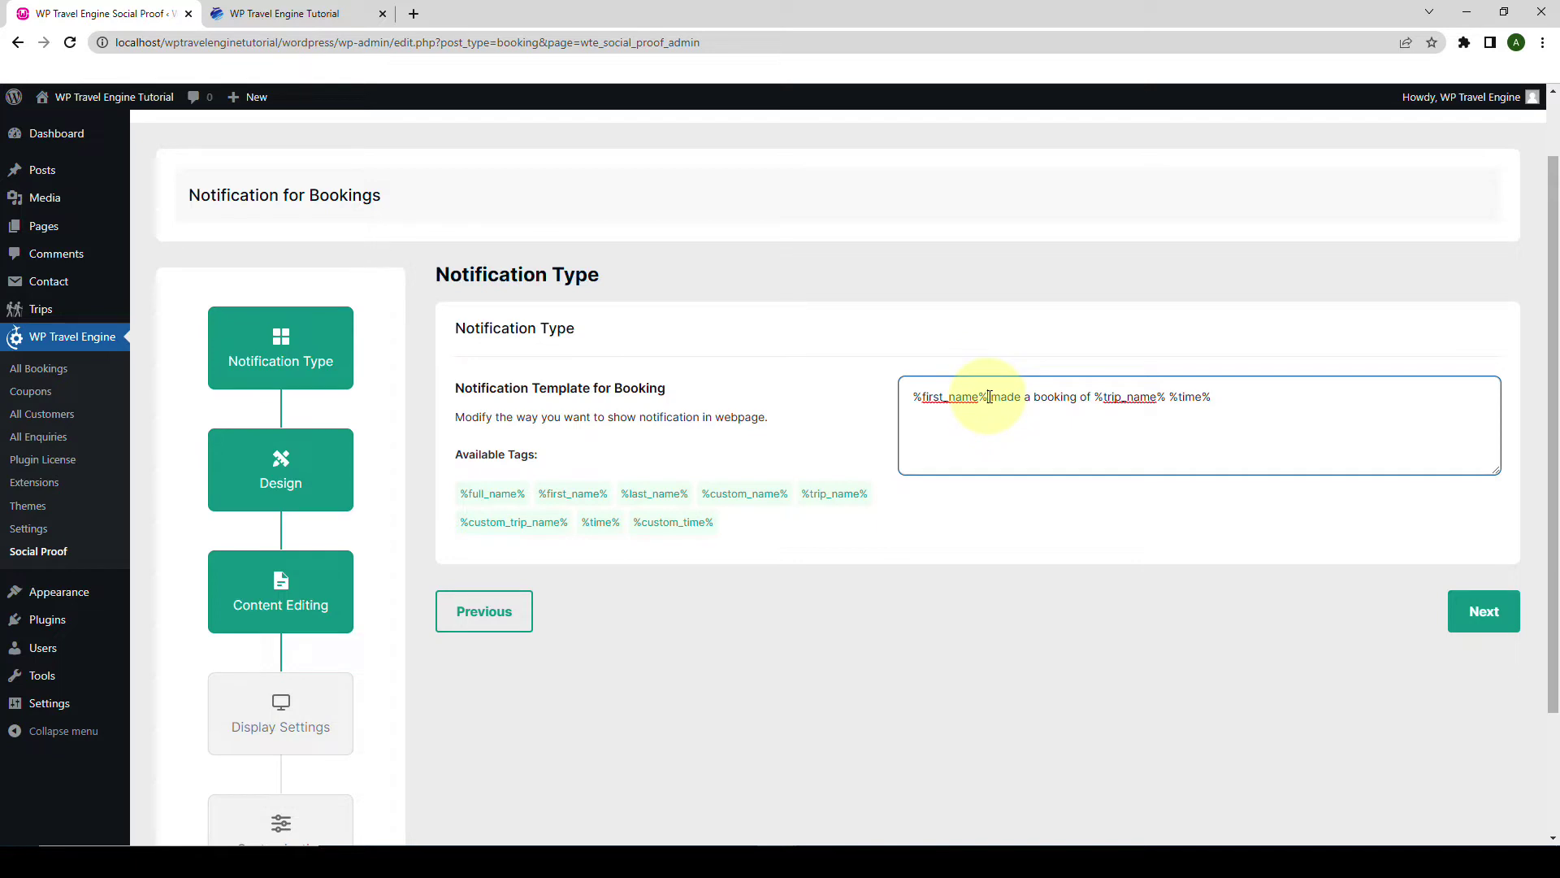
pyautogui.write(',')
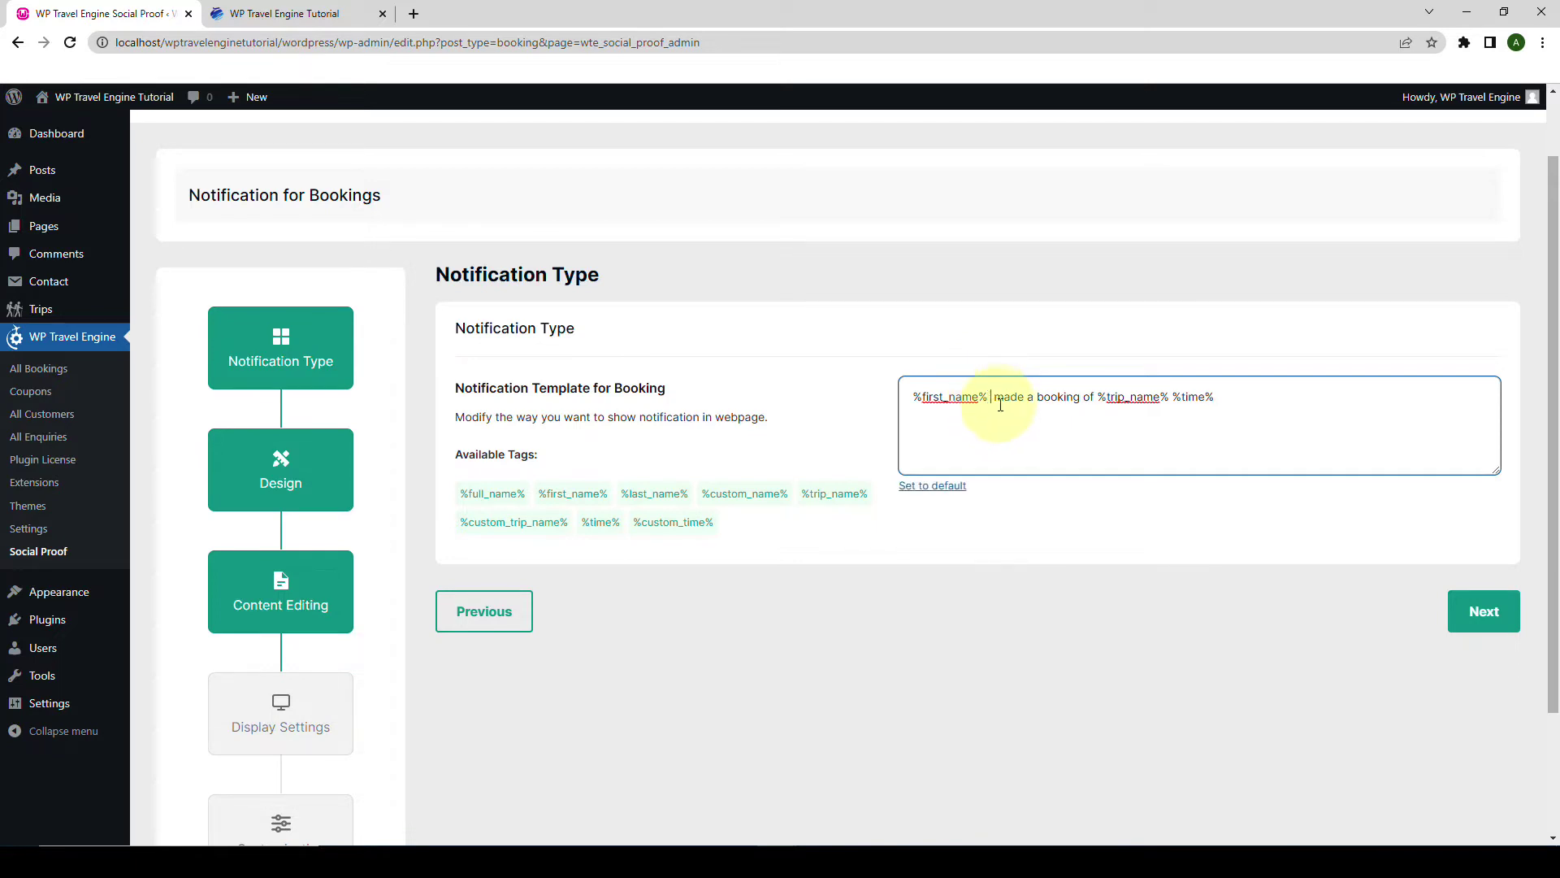
pyautogui.click(669, 501)
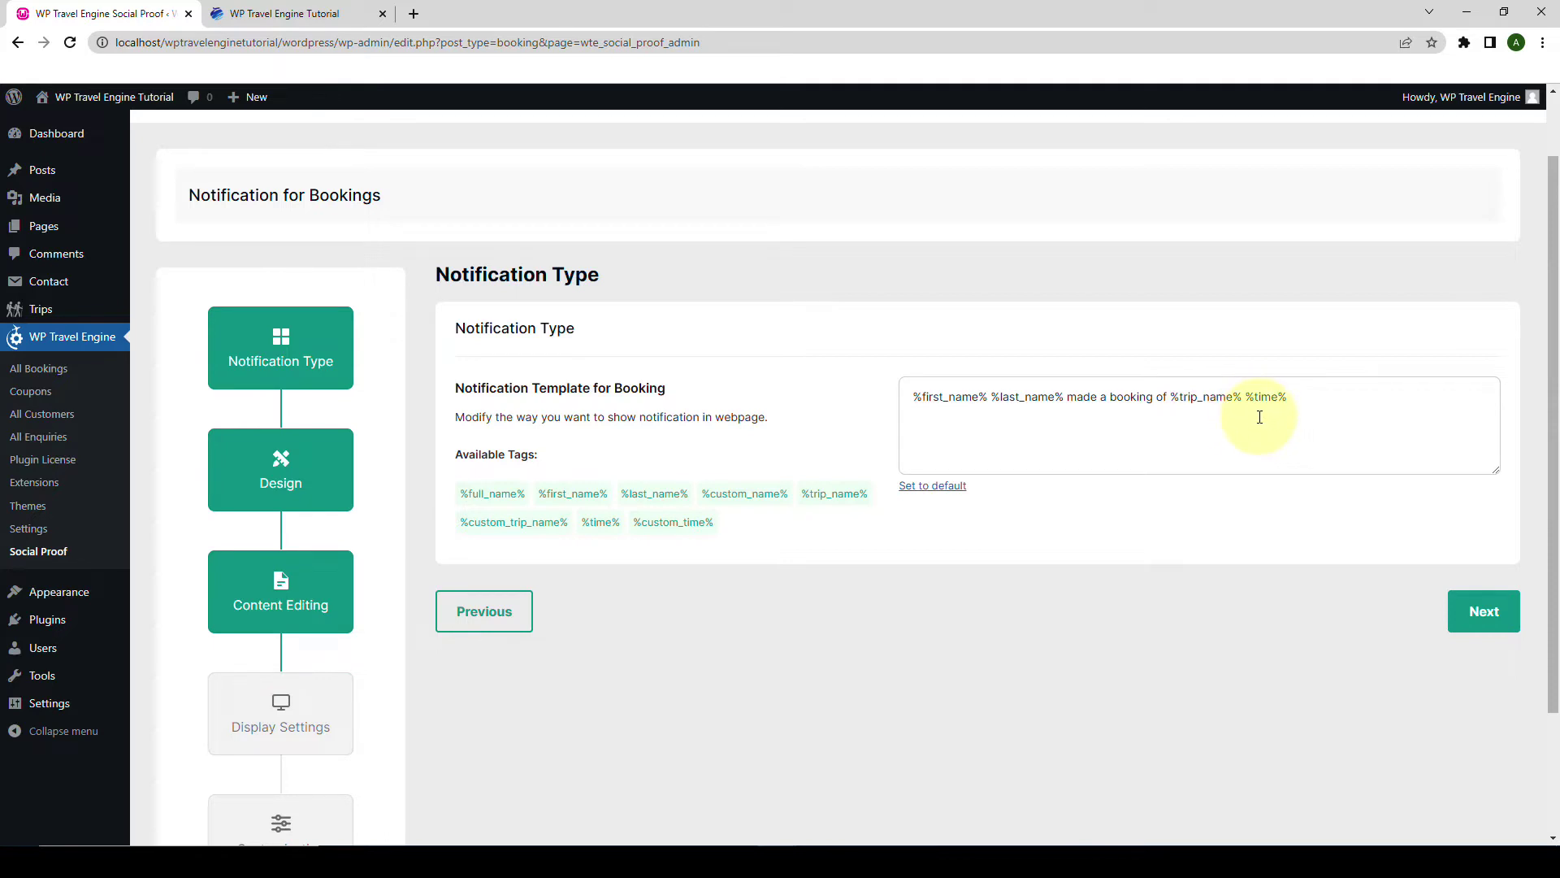
# In the display settings, choose All Trips for the shown bookings and Everywhere for the location, and open the Display for choices.
pyautogui.click(1508, 626)
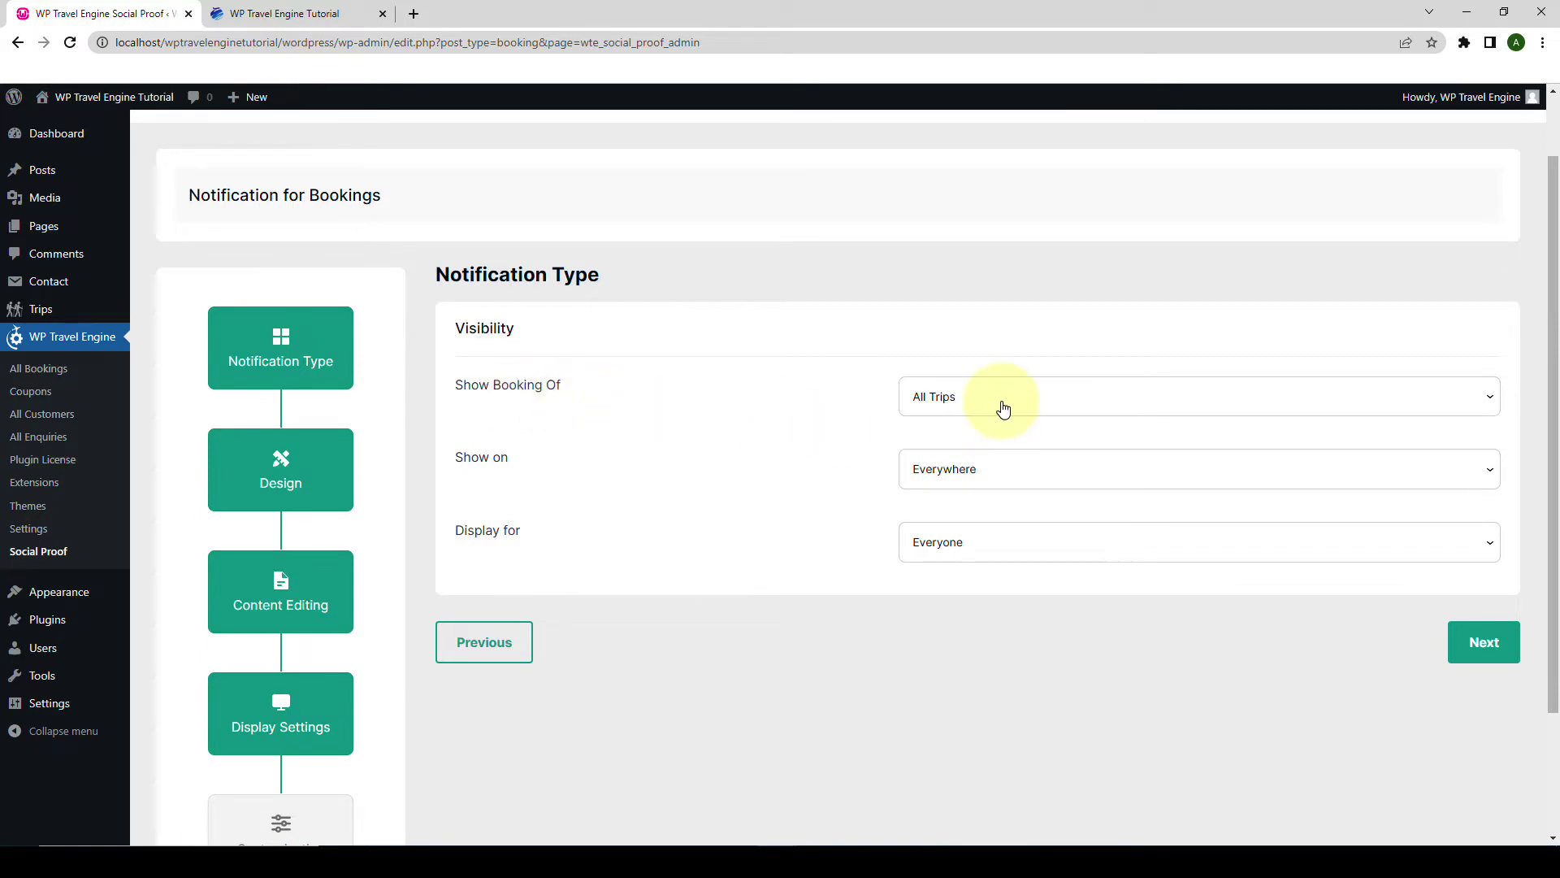
pyautogui.click(1001, 400)
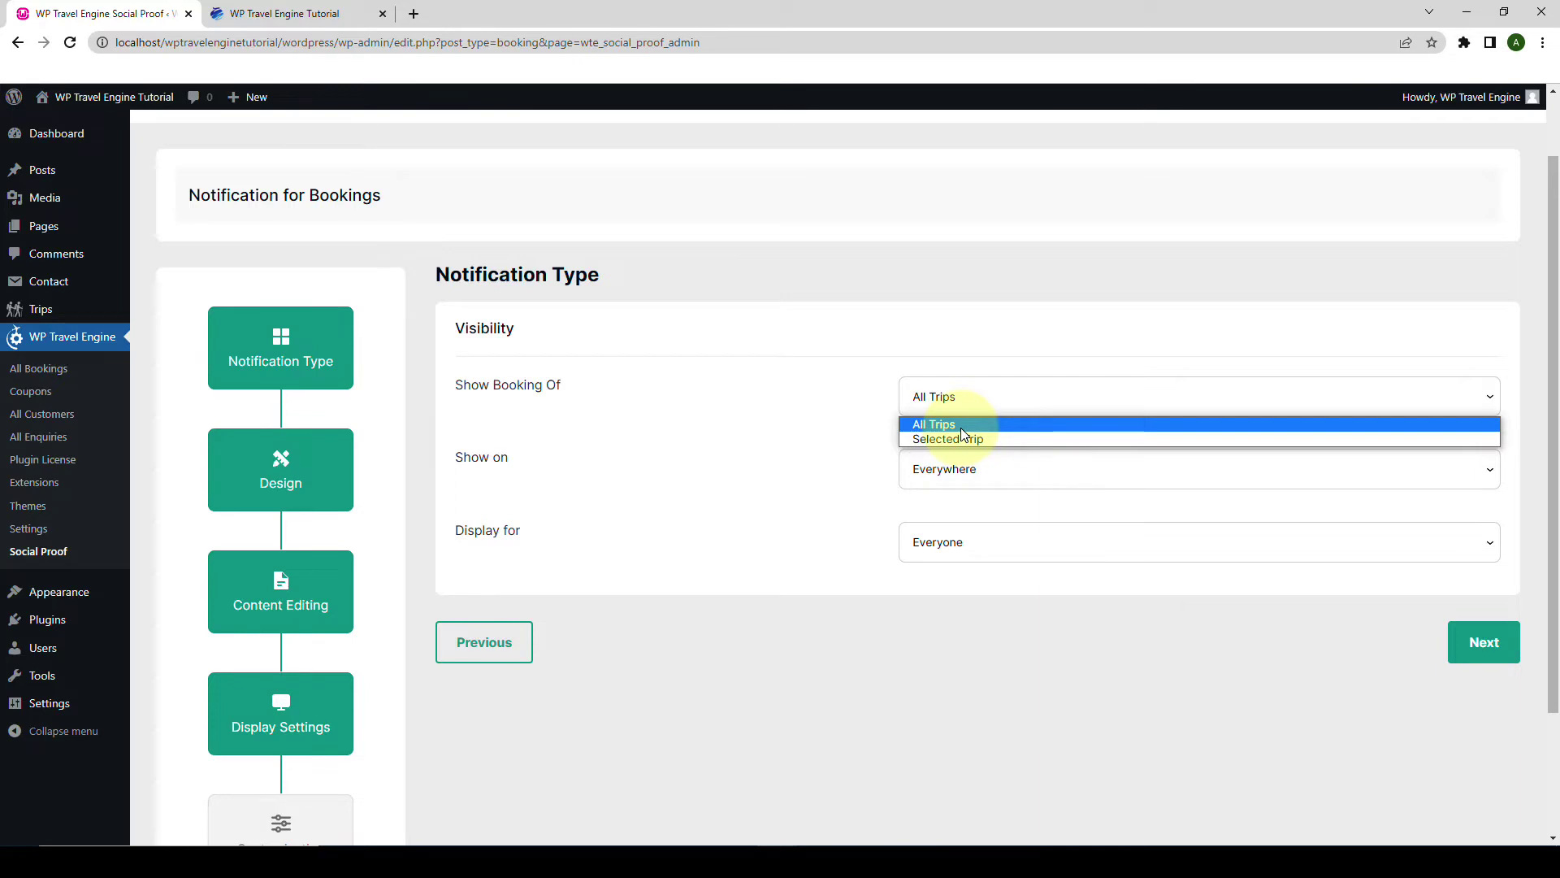
pyautogui.click(963, 429)
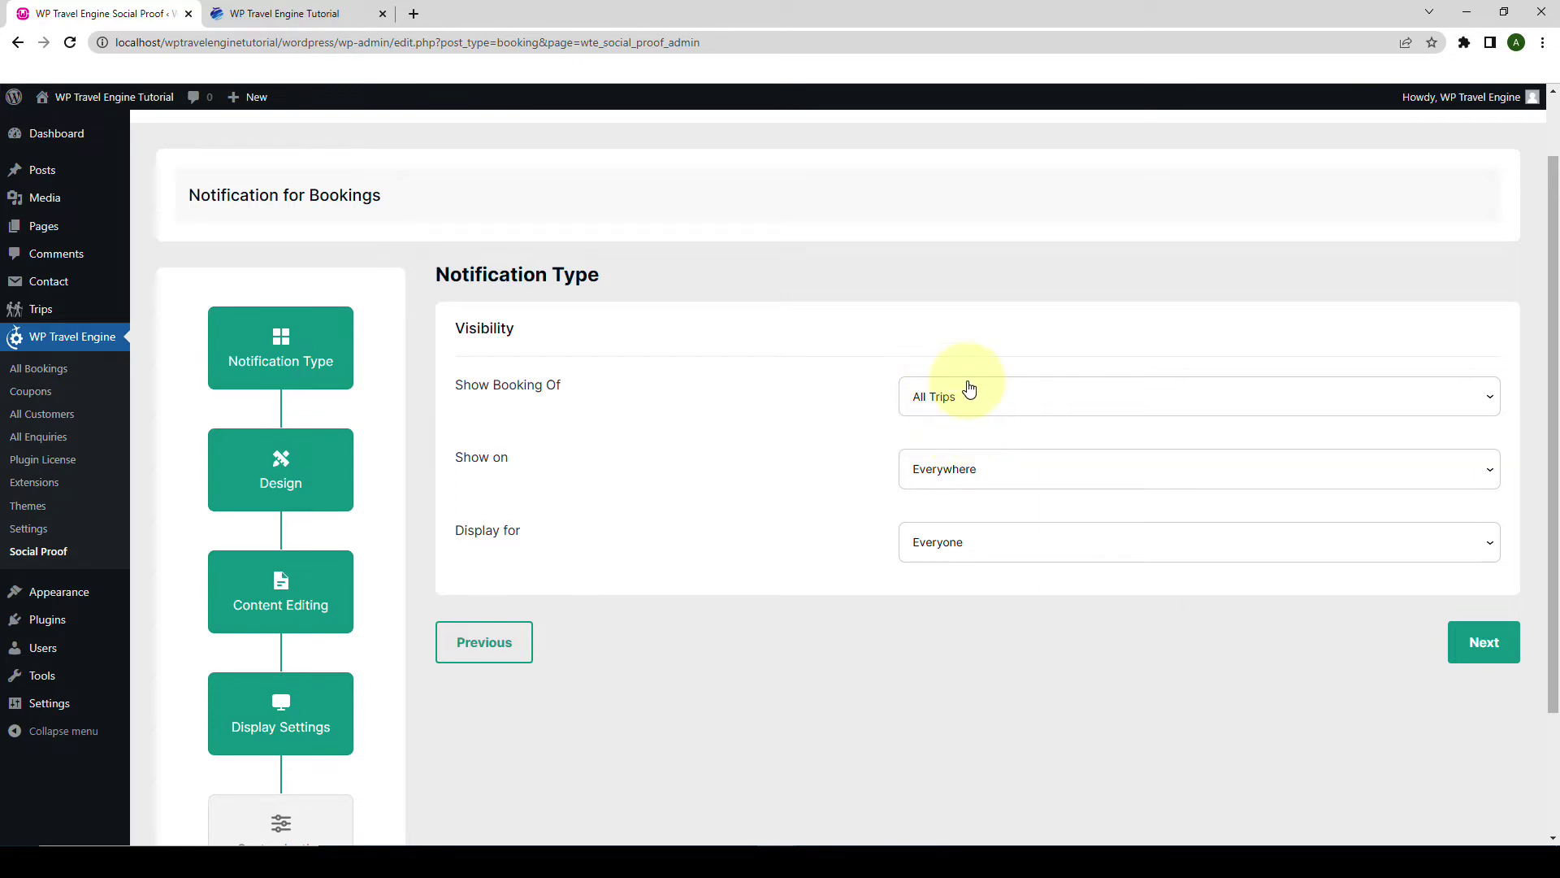
pyautogui.click(992, 481)
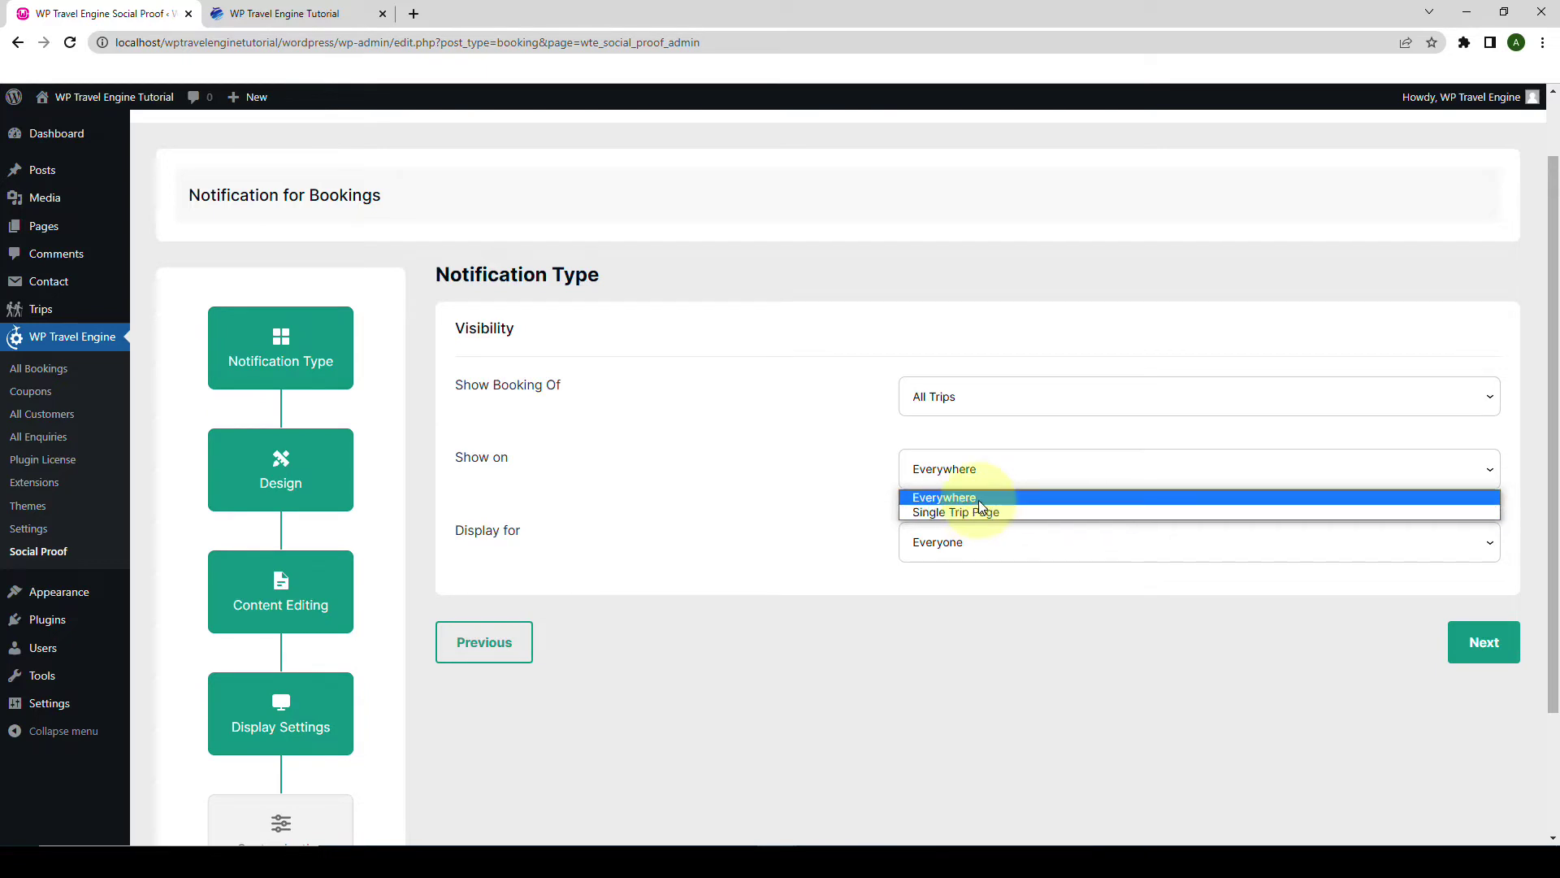
pyautogui.click(978, 498)
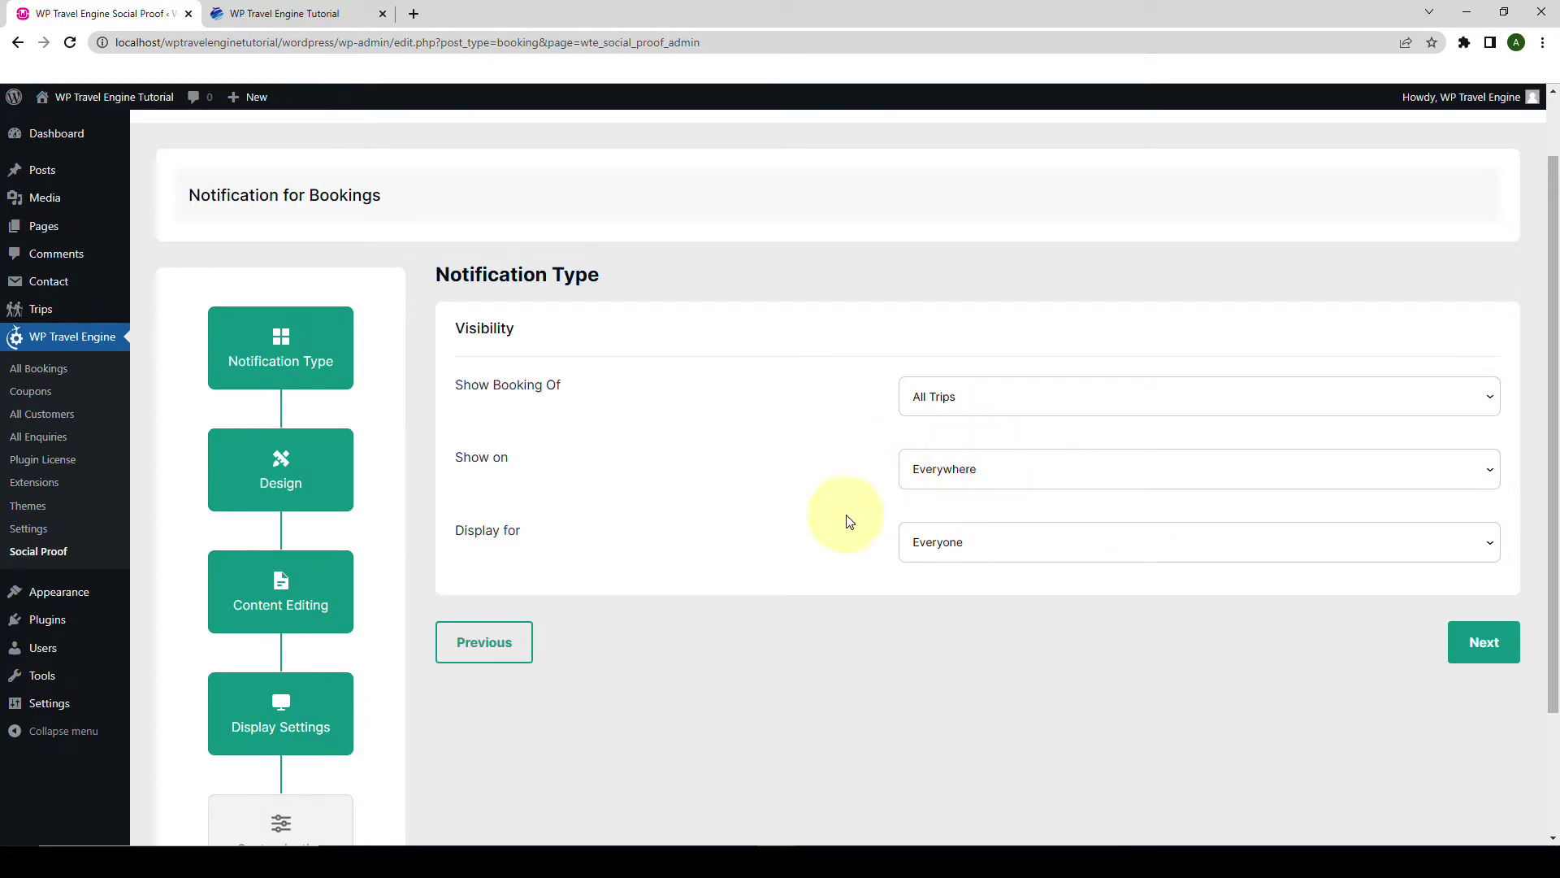
pyautogui.click(995, 550)
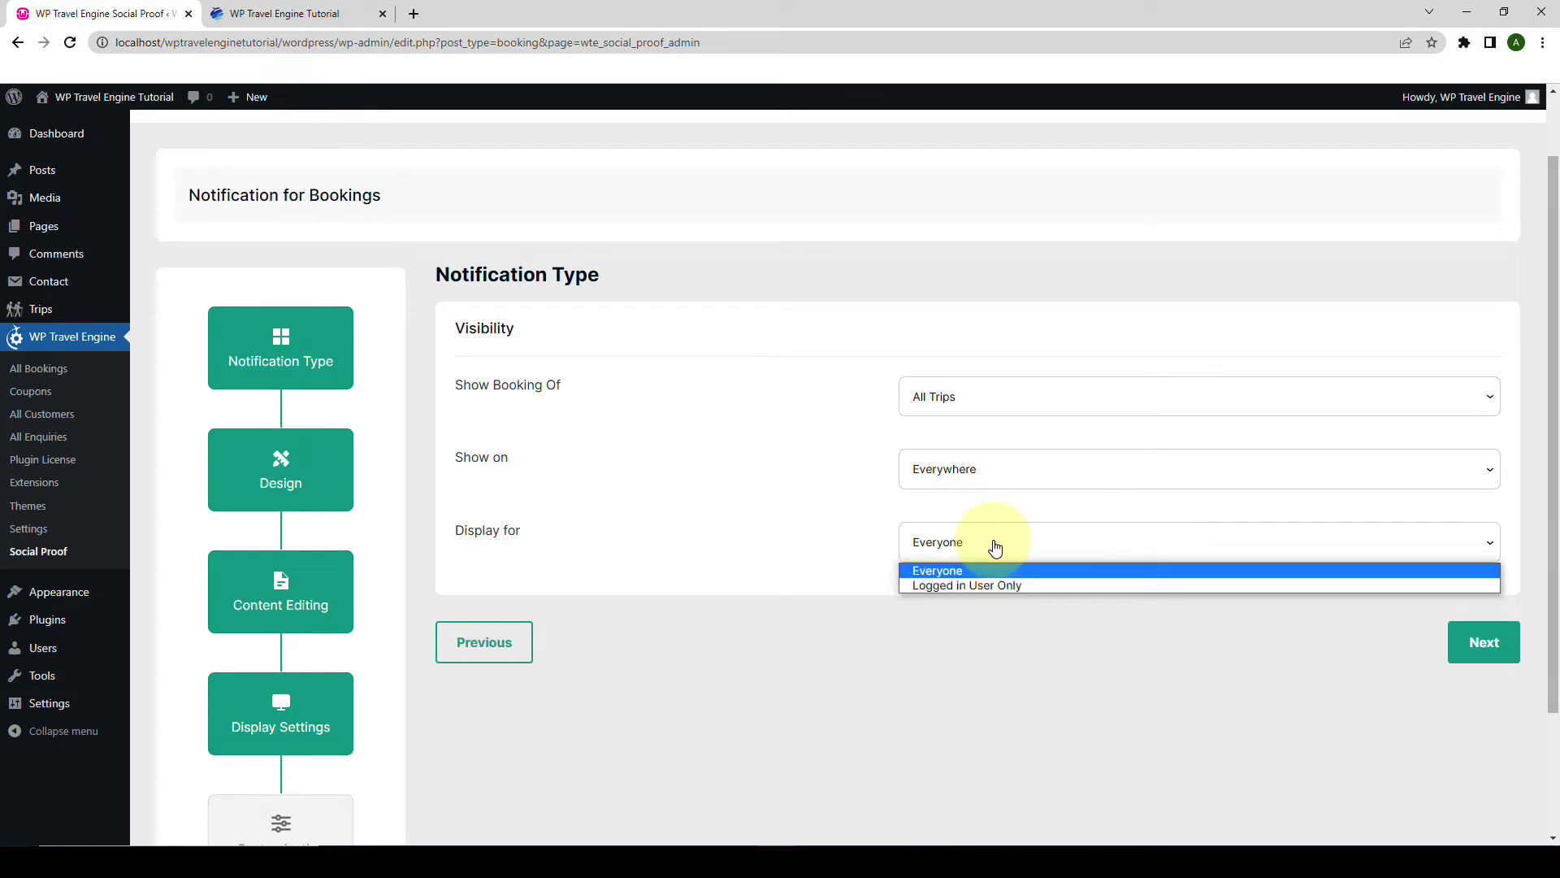
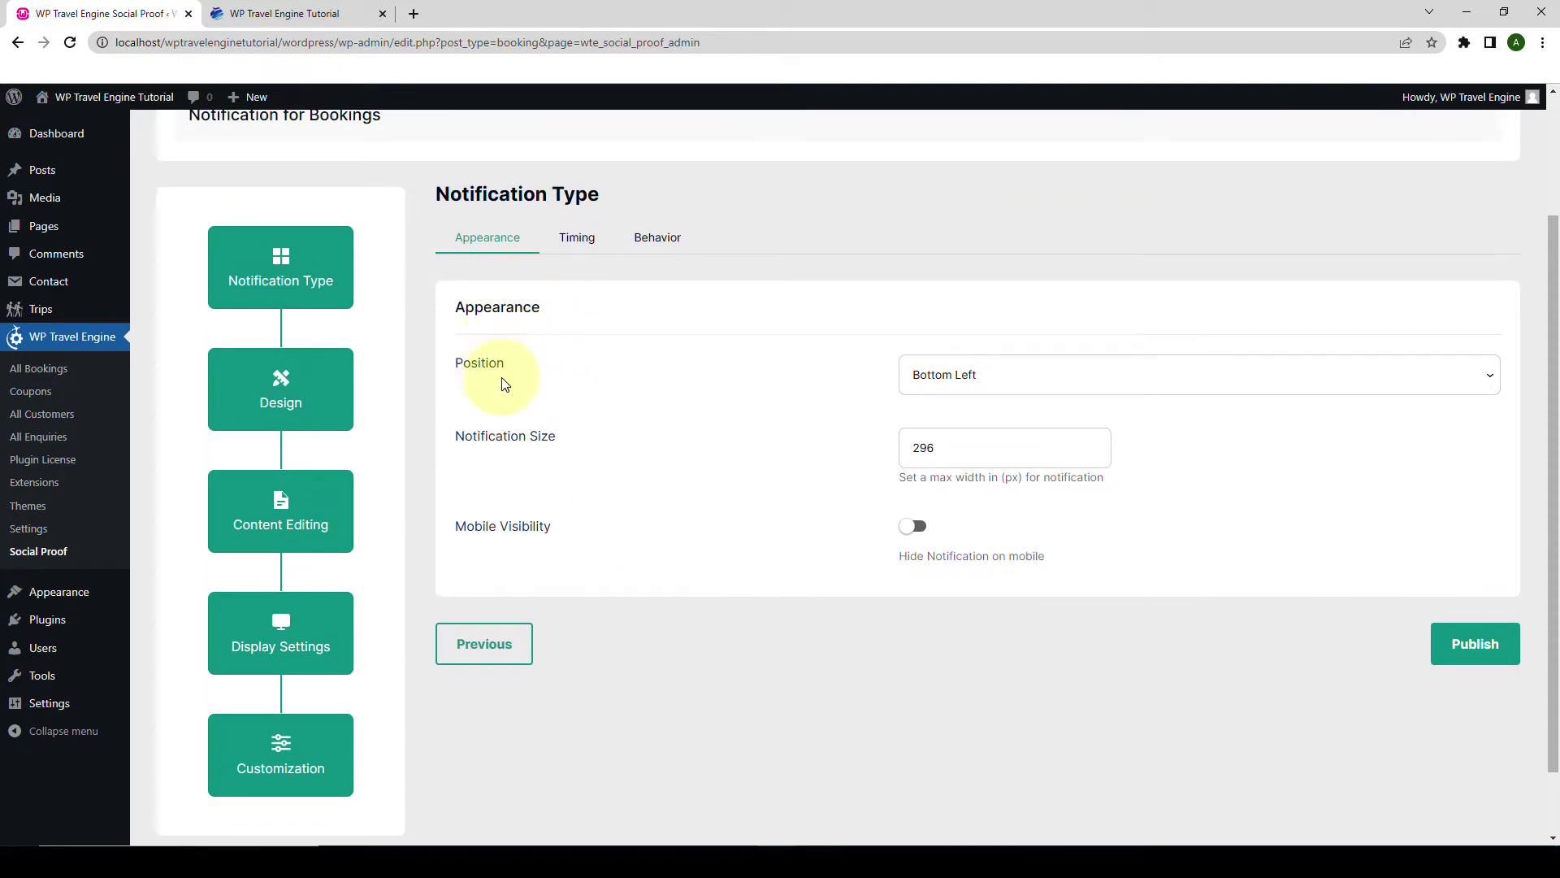
# Set the notification's position to Bottom Left and the delay before the first notification to 5 seconds.
pyautogui.click(987, 382)
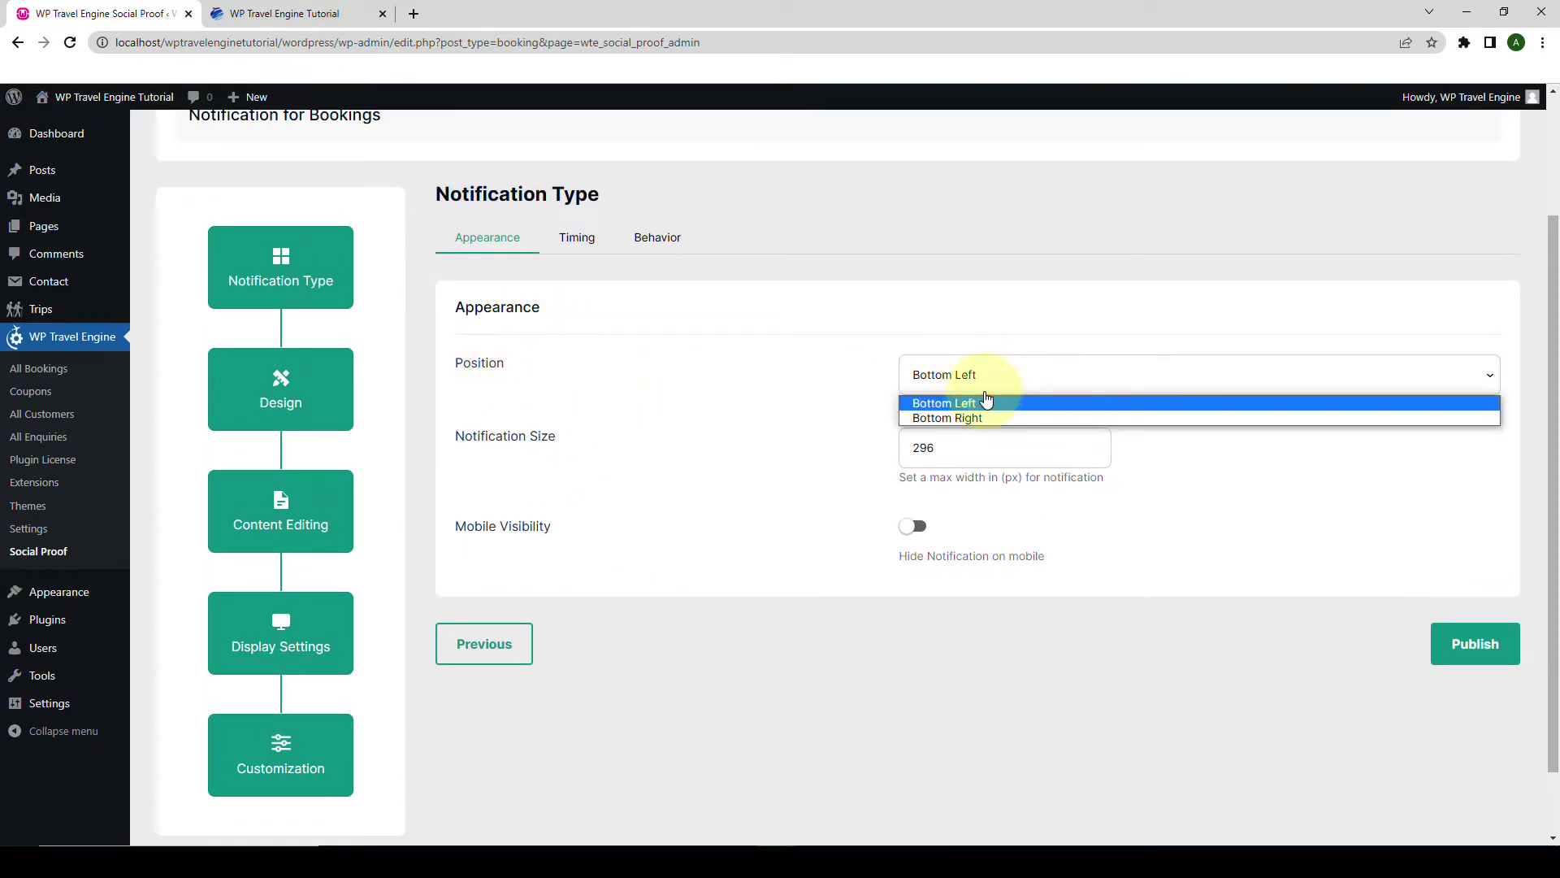
pyautogui.click(982, 401)
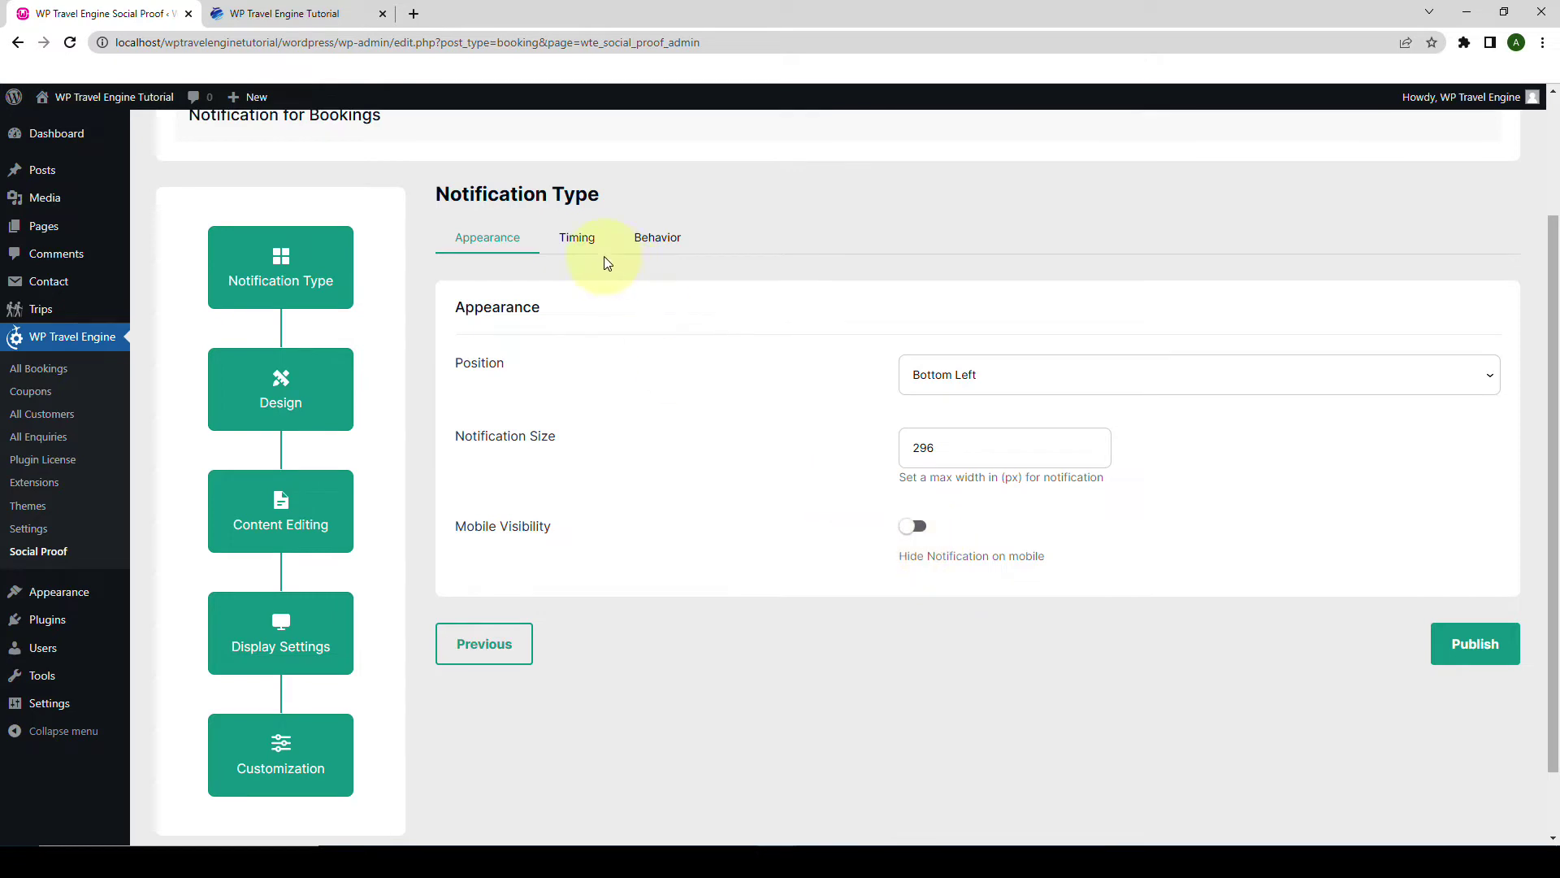
pyautogui.click(577, 244)
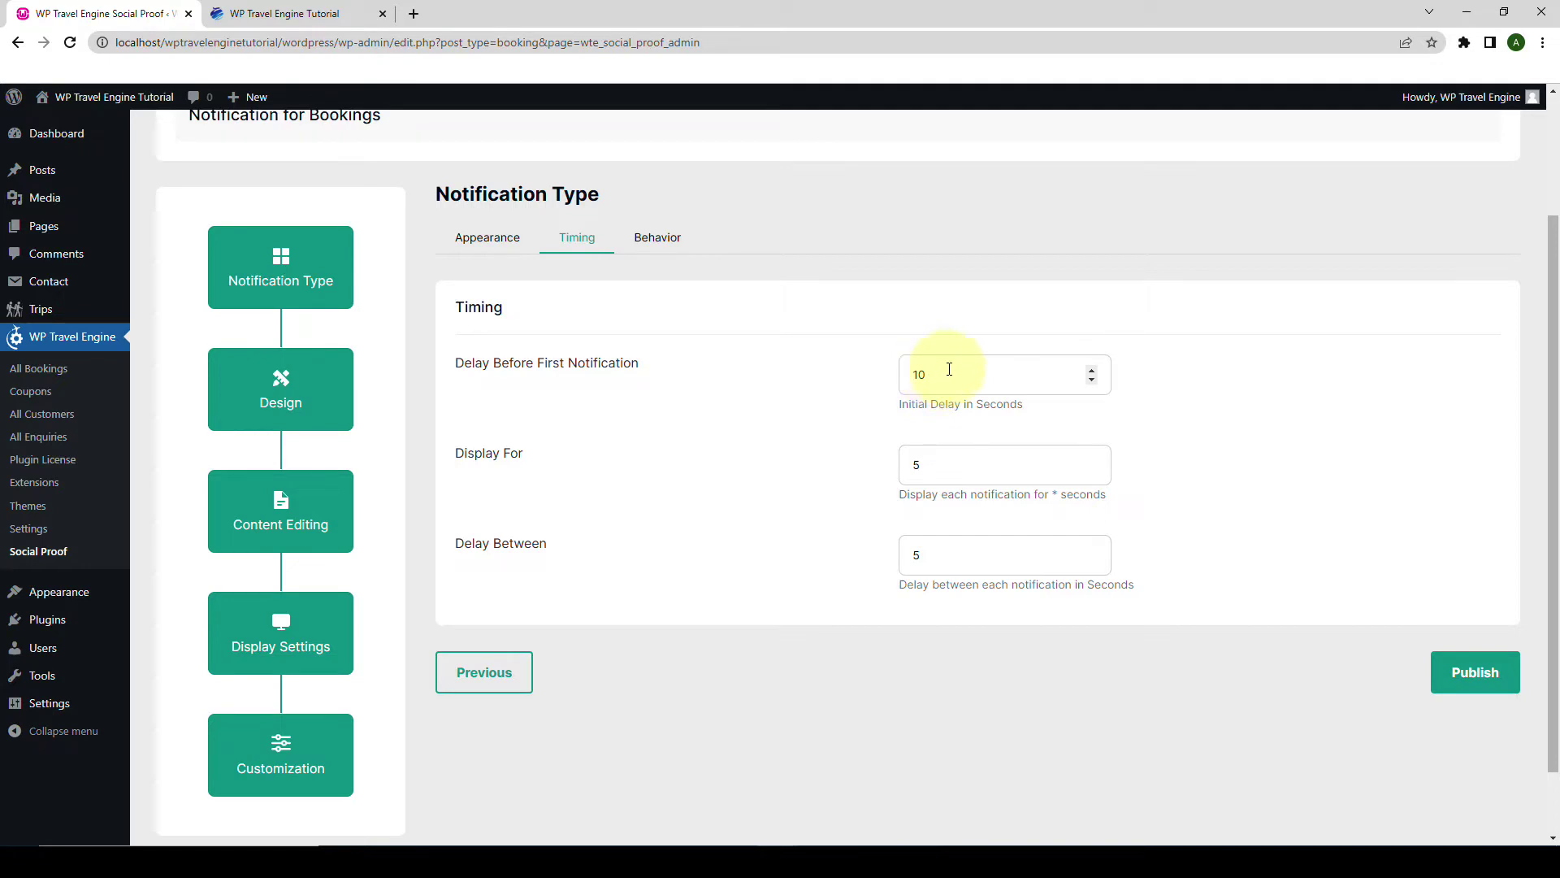
pyautogui.click(1091, 379)
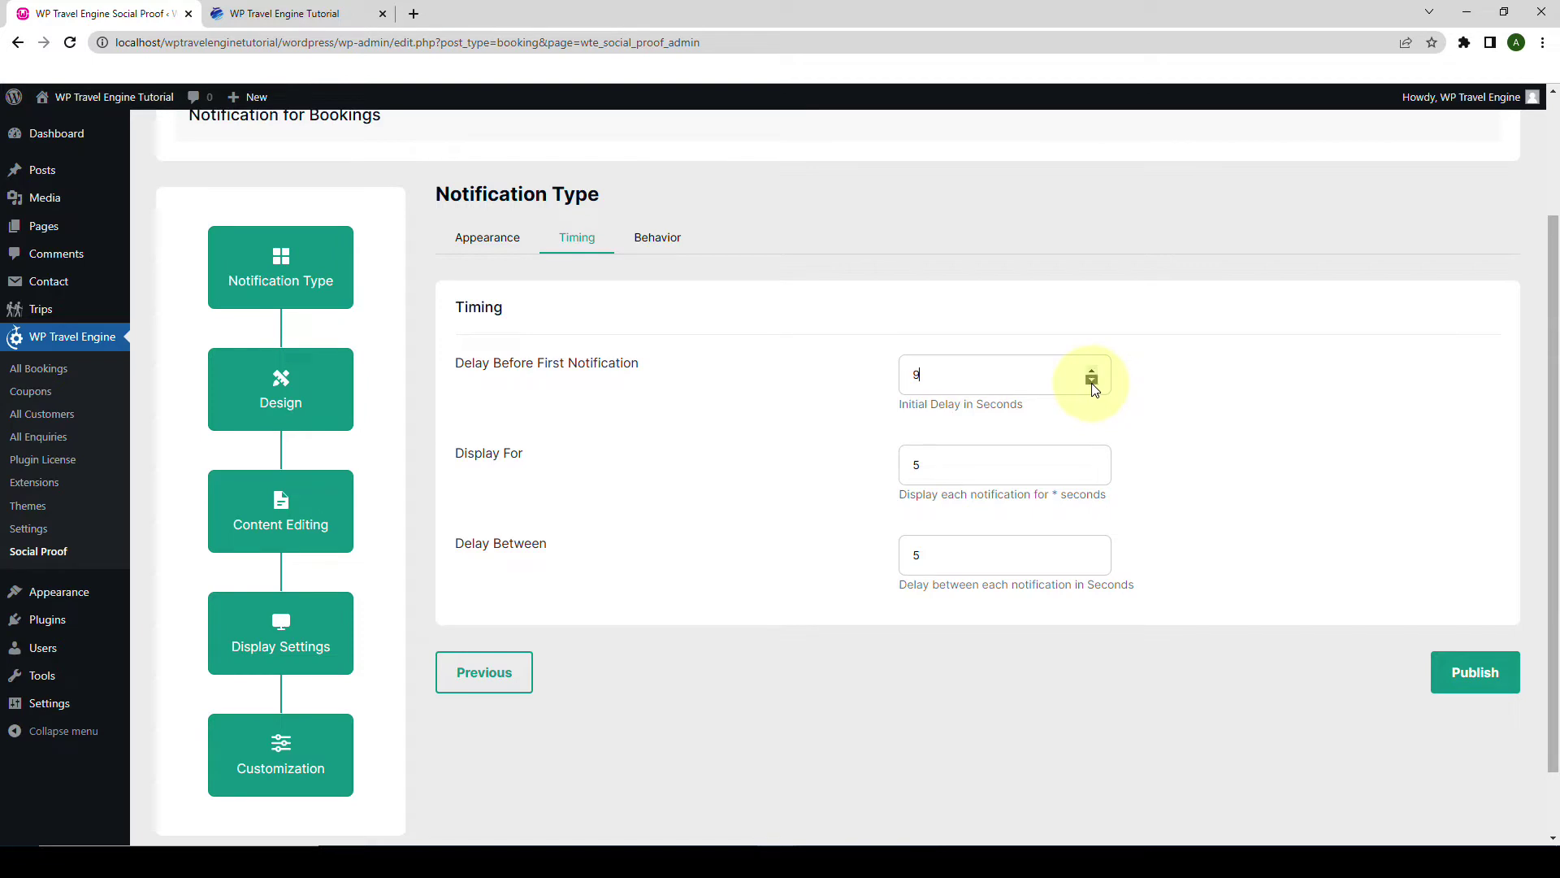
pyautogui.click(1091, 380)
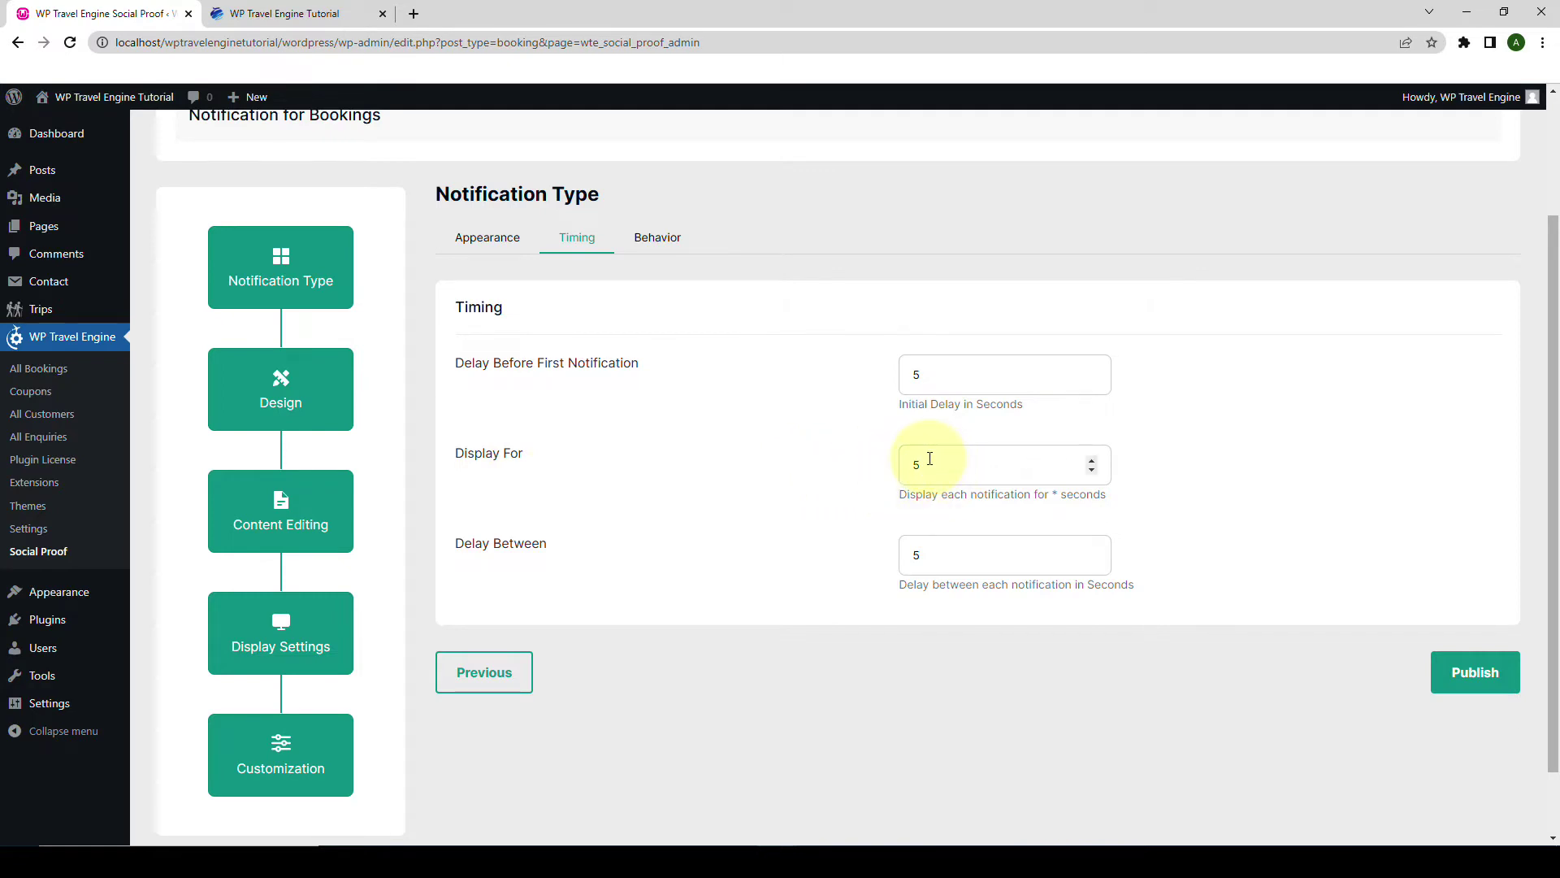
# Try a display time of 8 seconds for each notification and restore it to 5 seconds.
pyautogui.click(1092, 463)
pyautogui.click(1092, 463)
pyautogui.click(1093, 464)
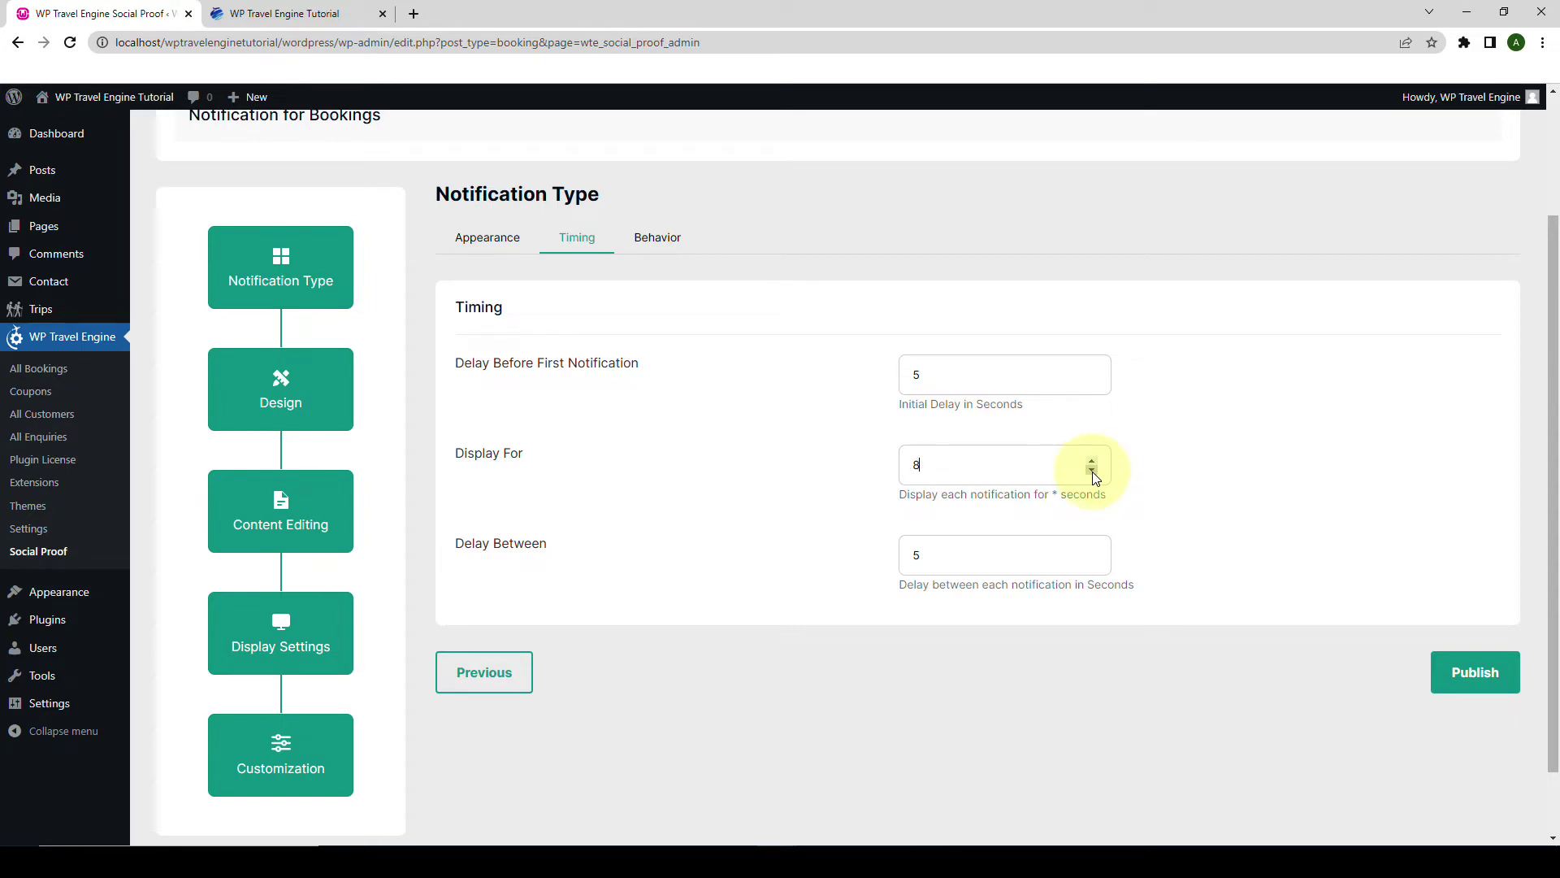
pyautogui.click(1092, 470)
pyautogui.click(1092, 471)
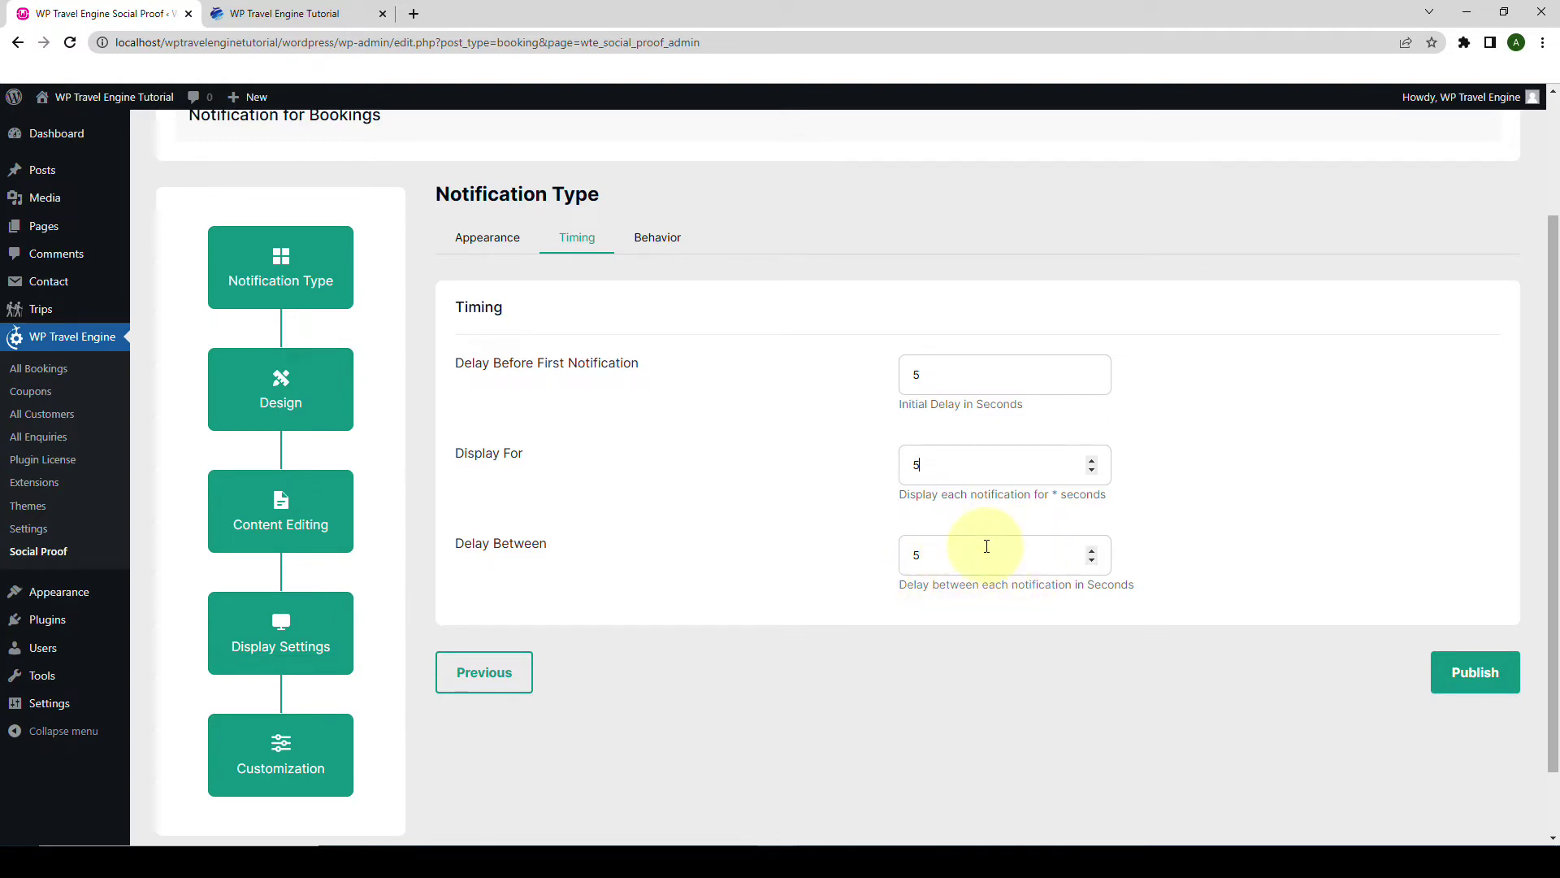
# Try a longer delay between notifications and restore it to 5 seconds.
pyautogui.click(1092, 549)
pyautogui.click(1091, 549)
pyautogui.click(1091, 549)
pyautogui.click(1092, 559)
pyautogui.click(1092, 559)
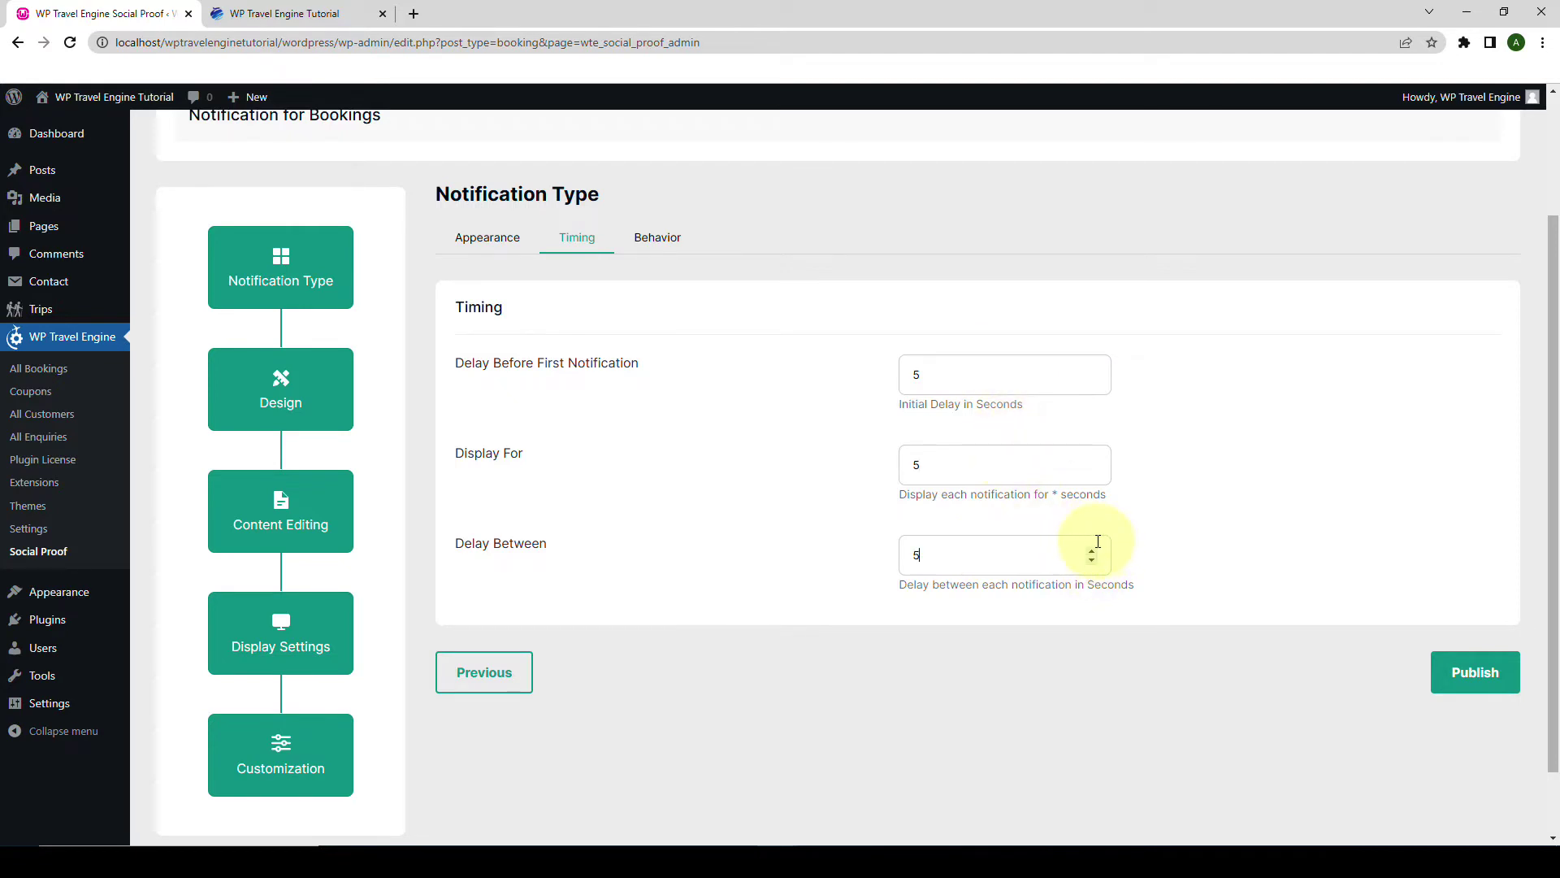
# In the behaviour settings, try raising the number of latest bookings and the number of days, restoring each to 5.
pyautogui.click(661, 237)
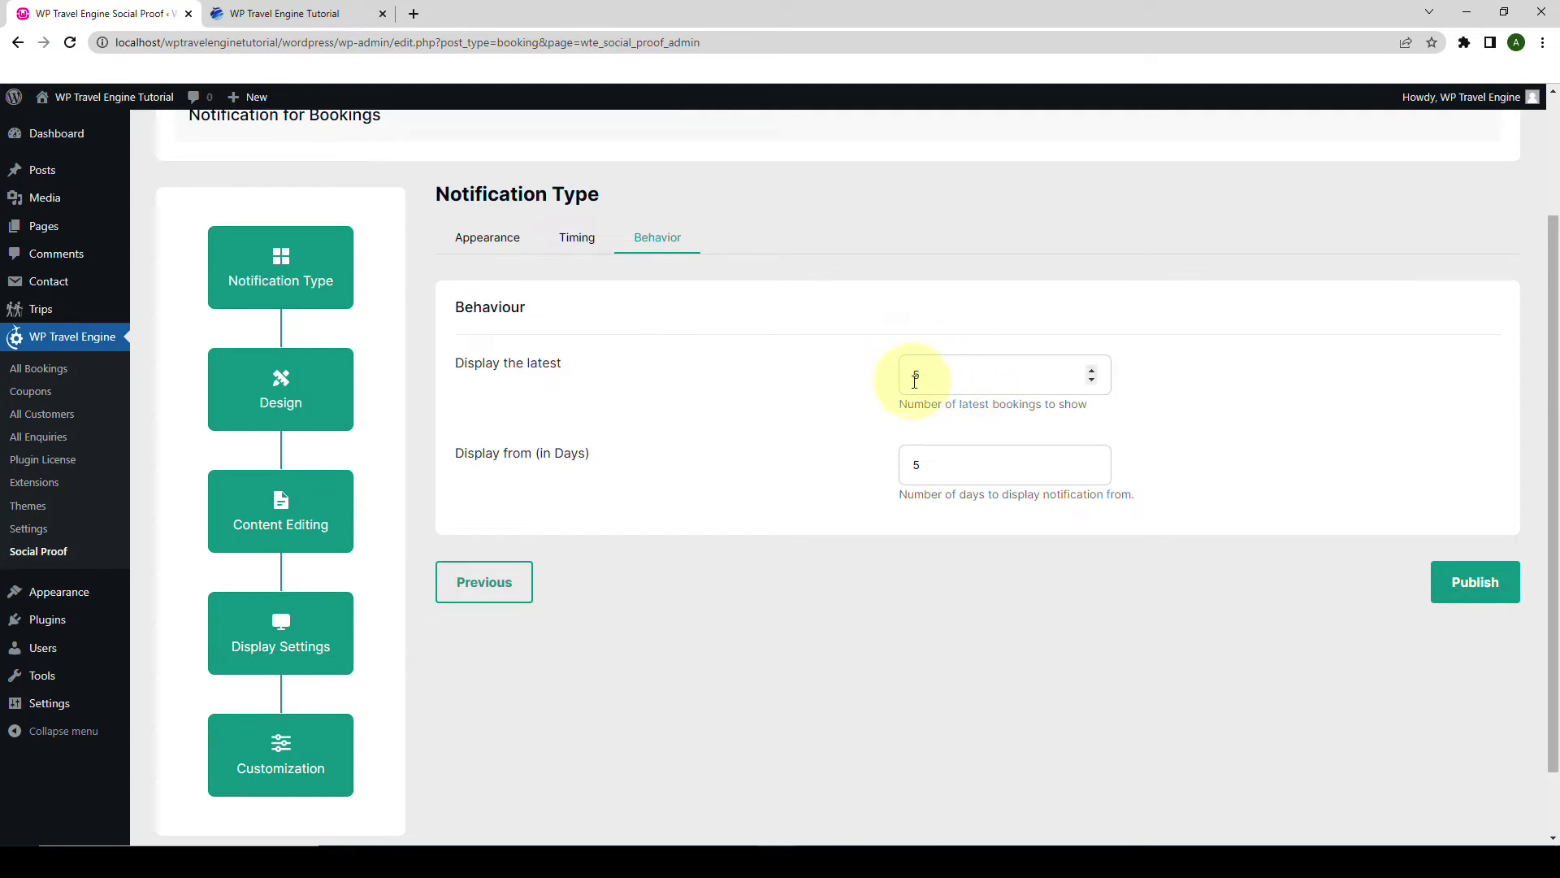
pyautogui.click(1090, 371)
pyautogui.click(1090, 380)
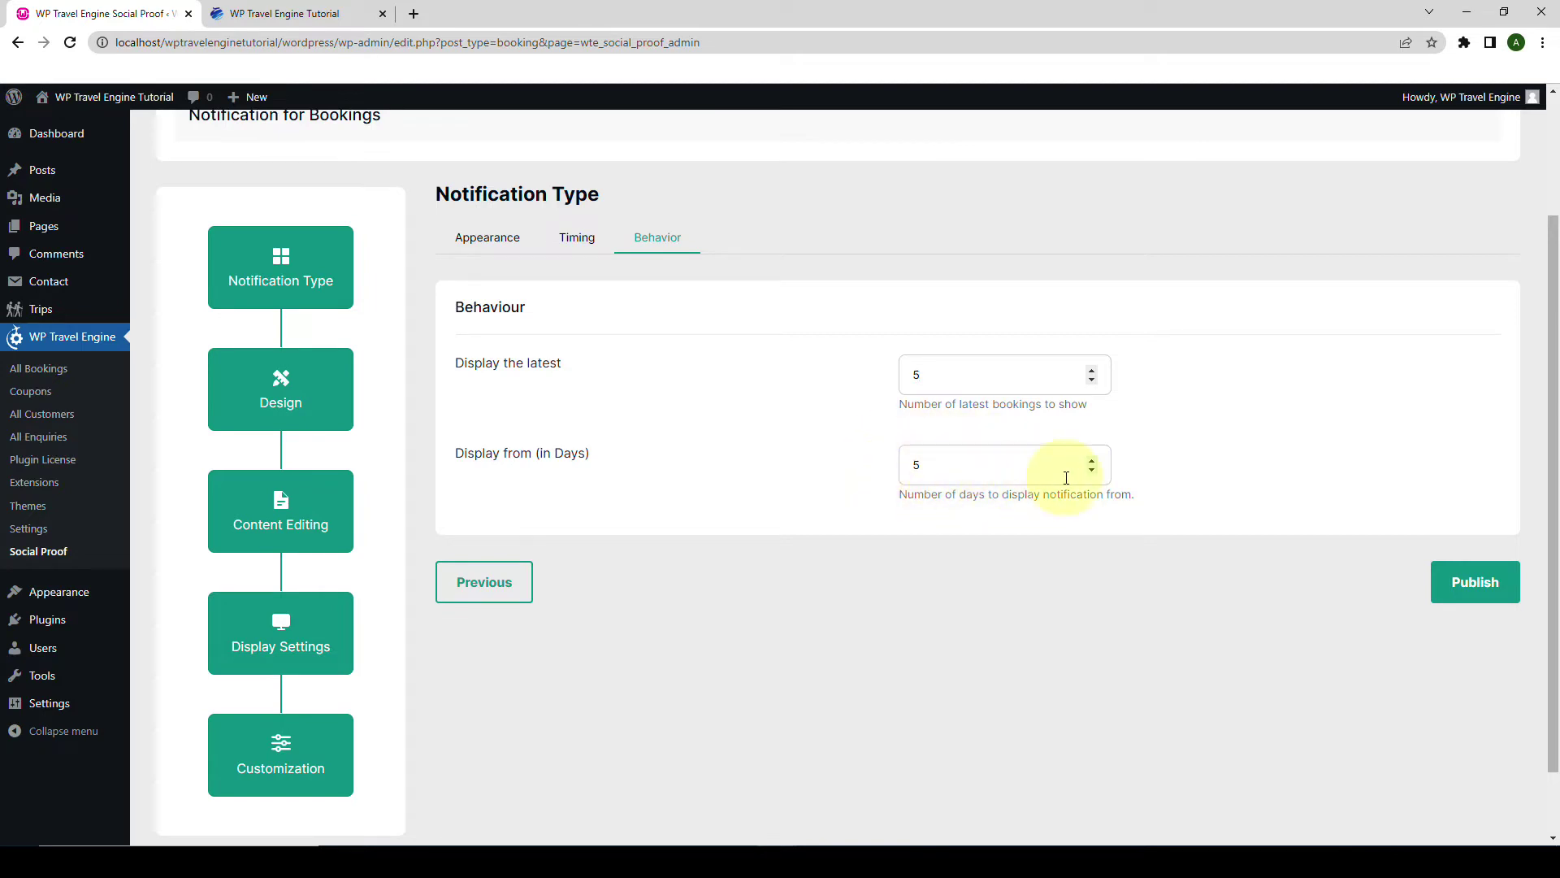
pyautogui.click(1091, 461)
pyautogui.click(1092, 471)
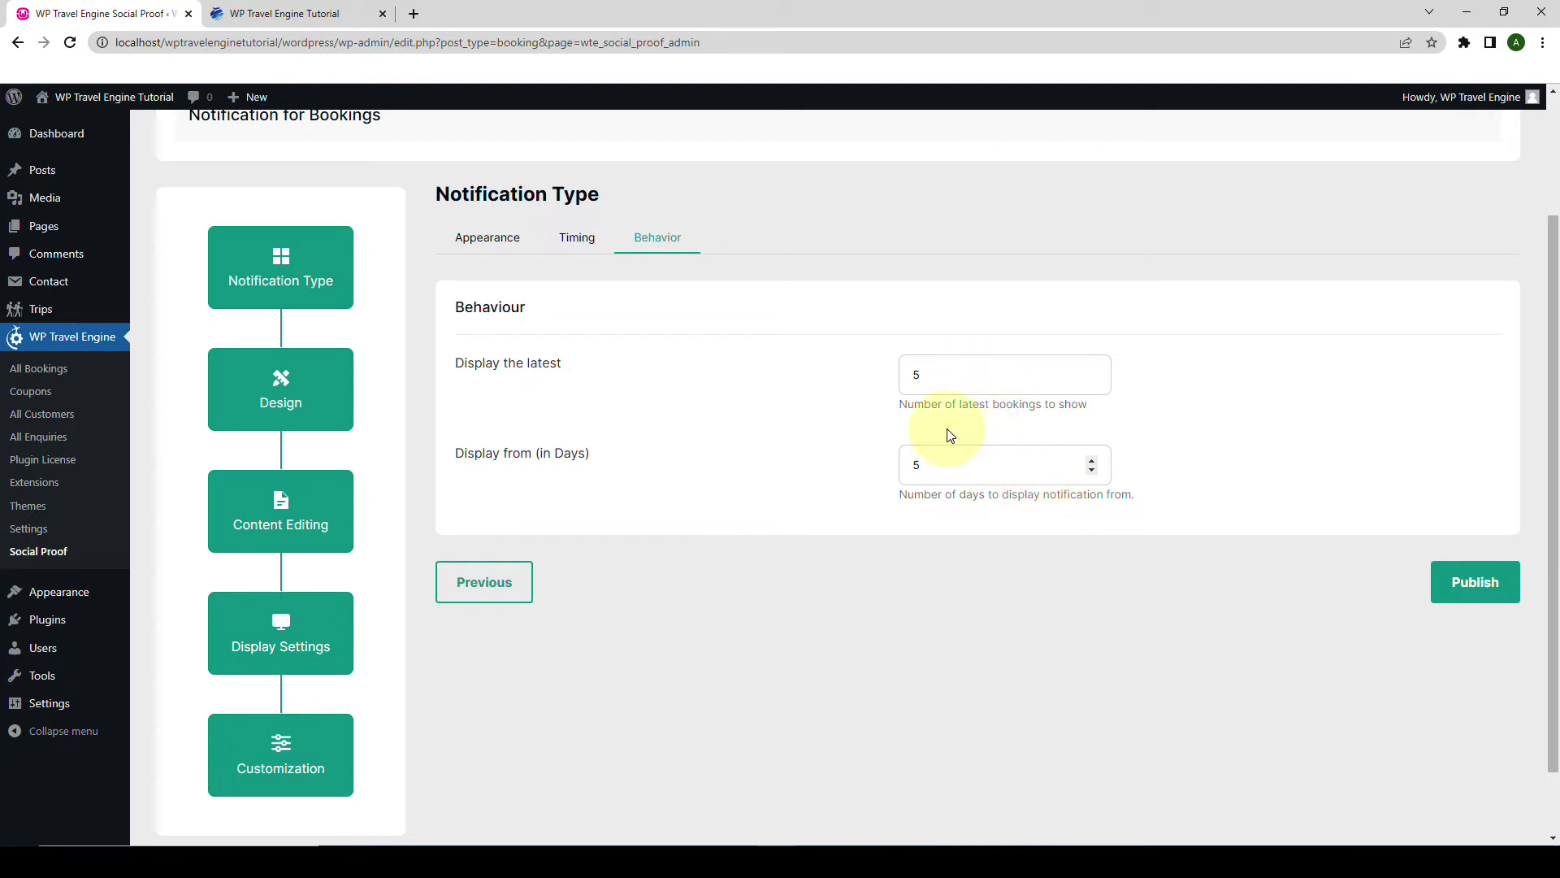
# Publish the booking notification and enable it in the Social Proof notification list.
pyautogui.click(1475, 582)
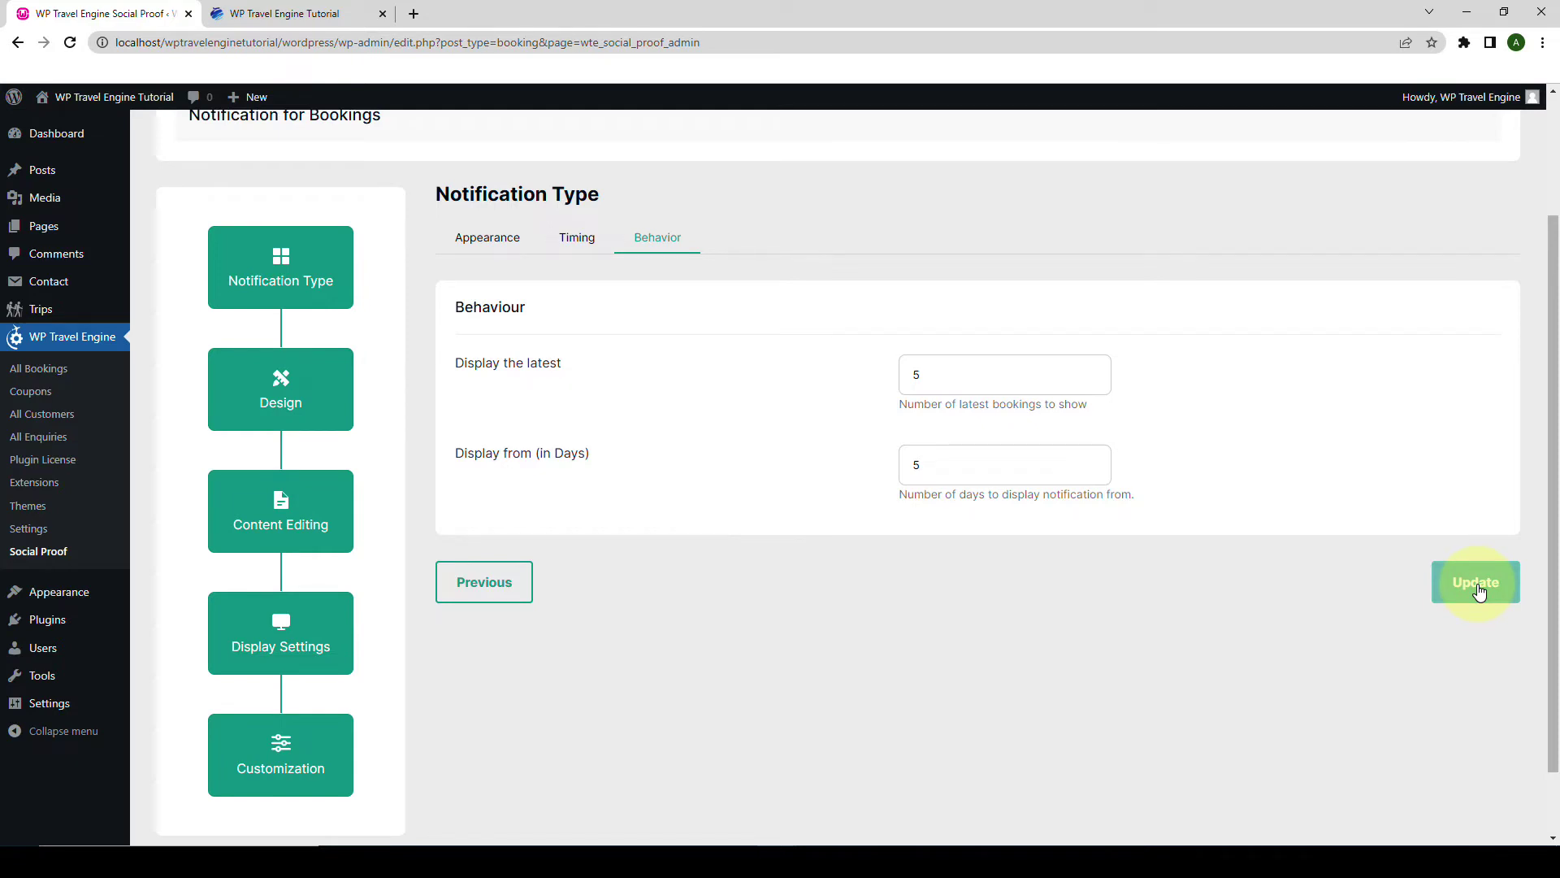
pyautogui.scroll(2, 1479, 591)
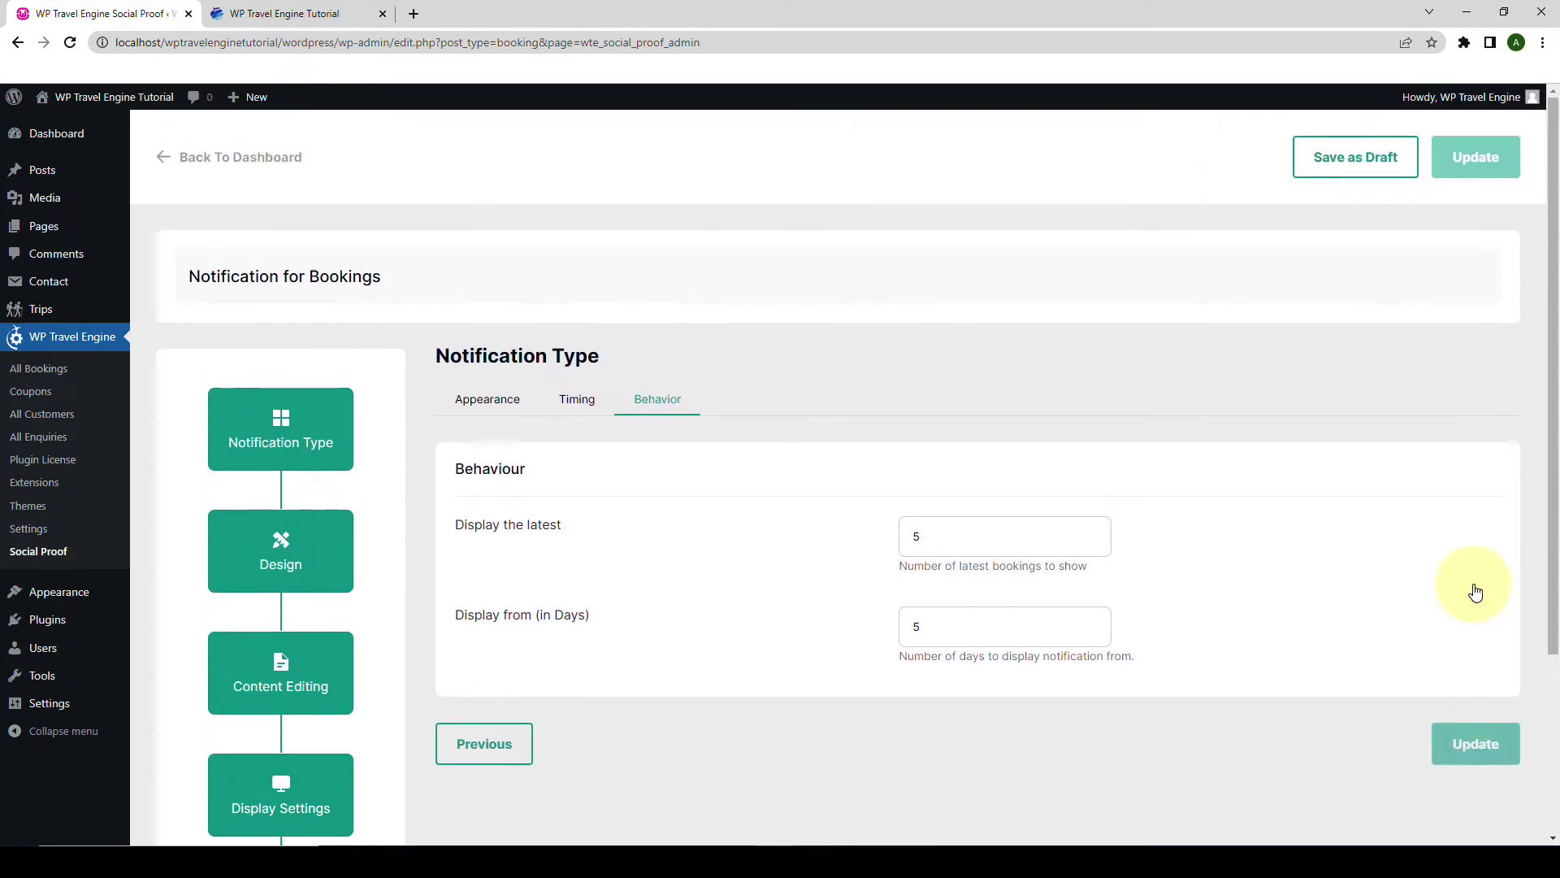
pyautogui.click(291, 160)
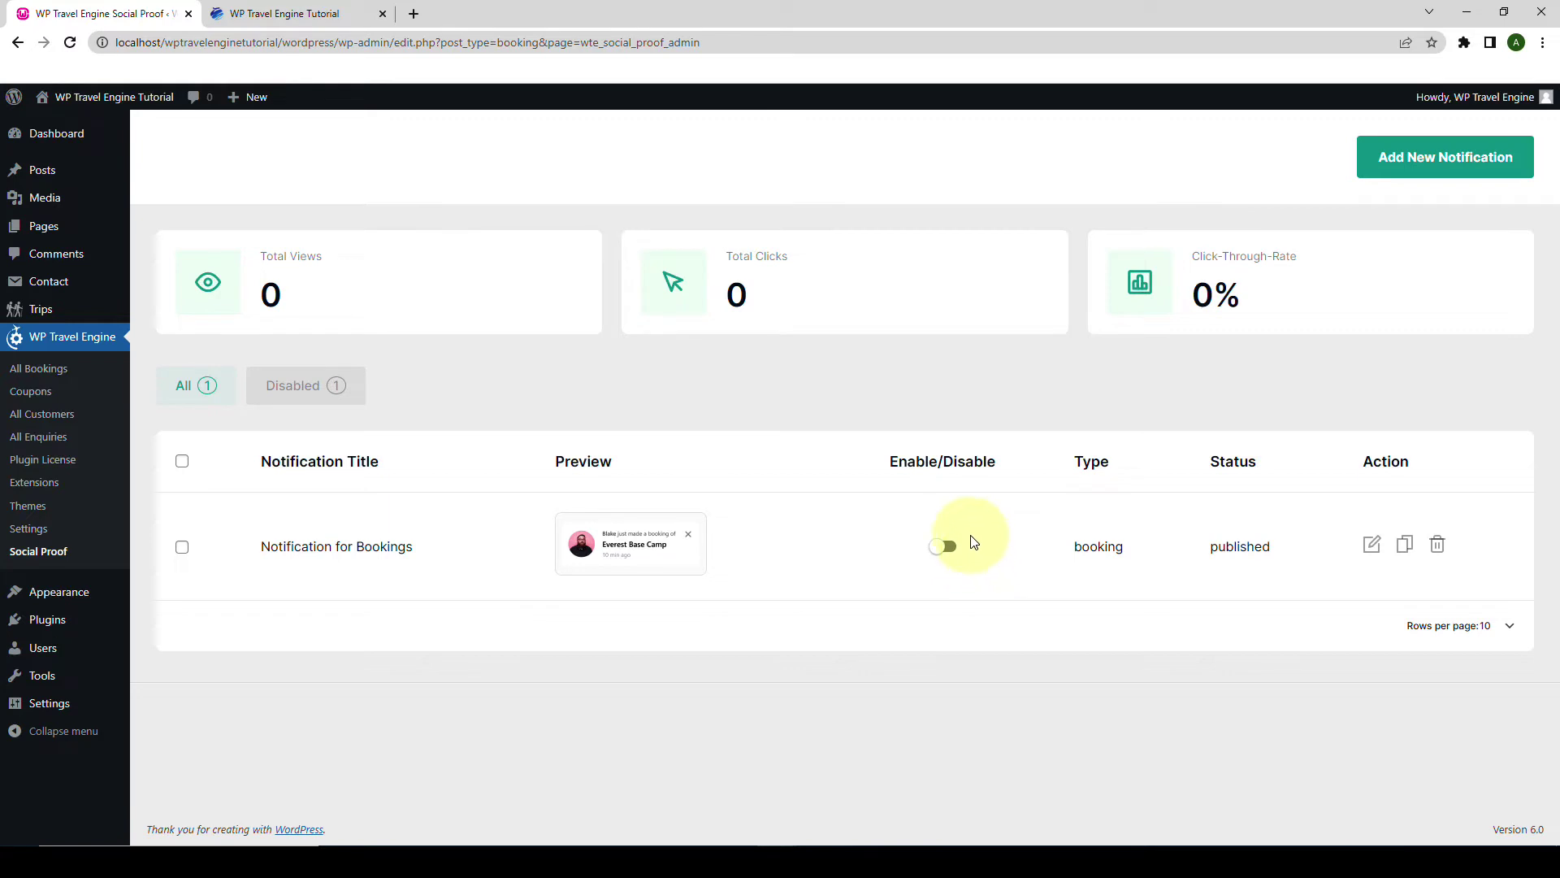
pyautogui.click(945, 547)
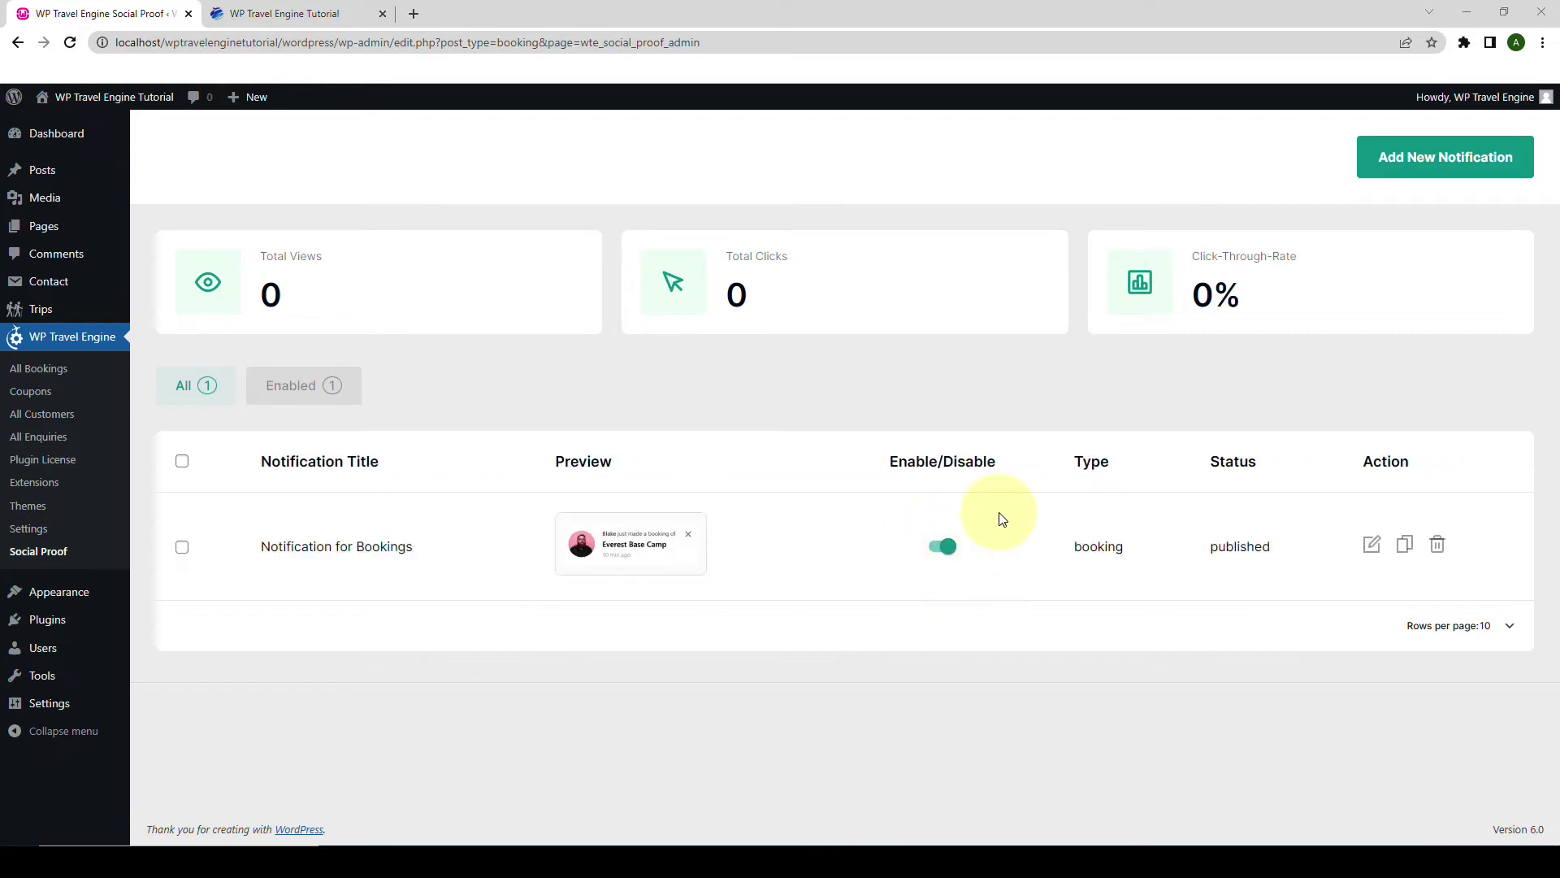
# On the public site, open the Motel 6 Conyers GA trip and take a July 24, 2022 booking for 6 adults to checkout.
pyautogui.click(309, 14)
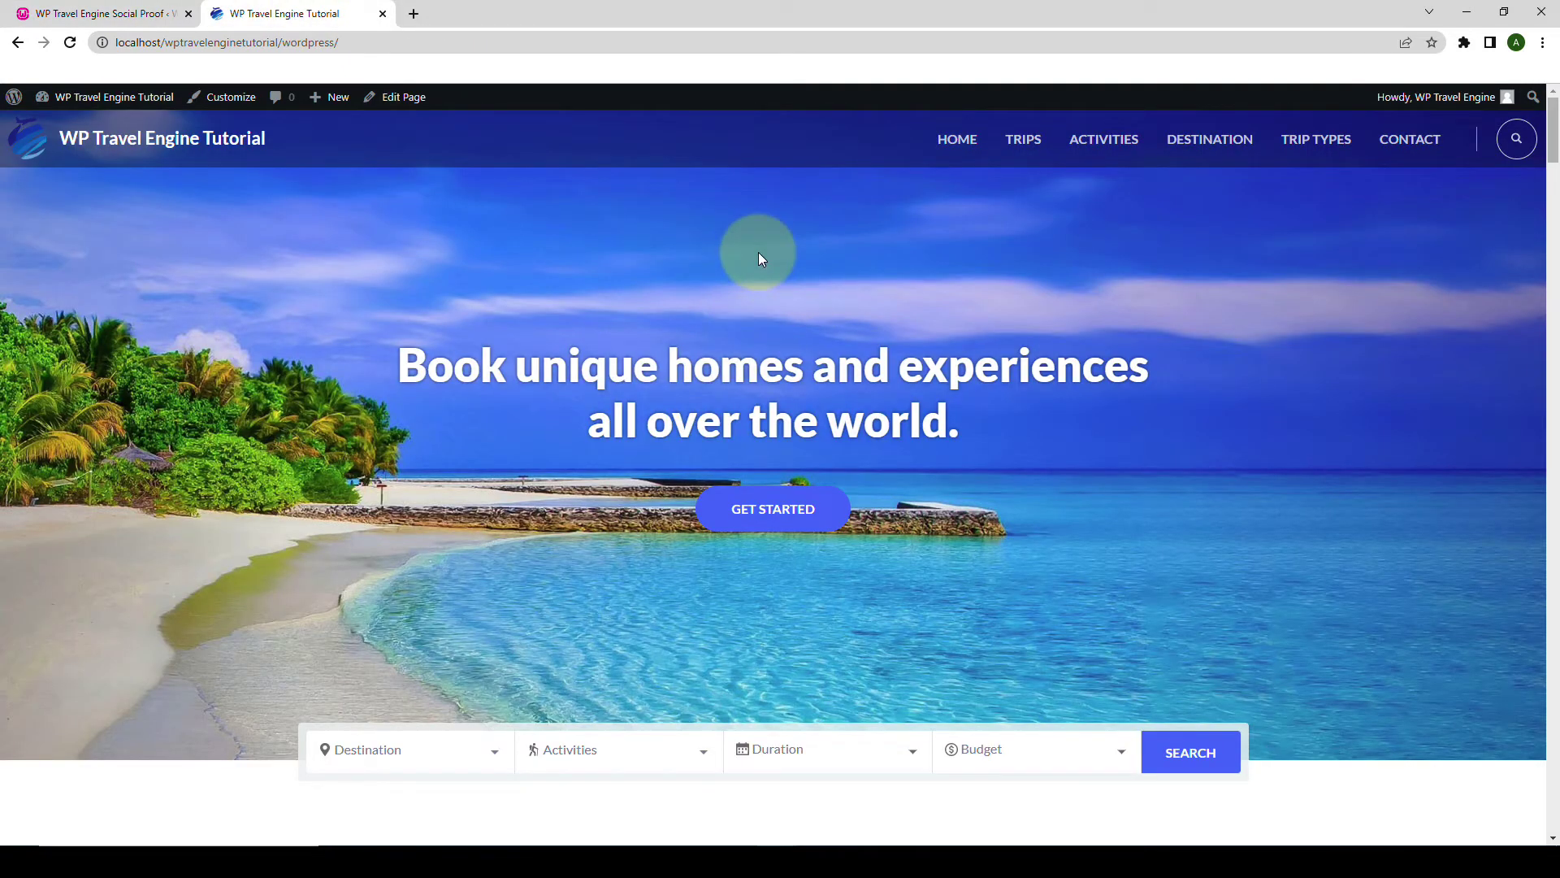
pyautogui.click(1039, 150)
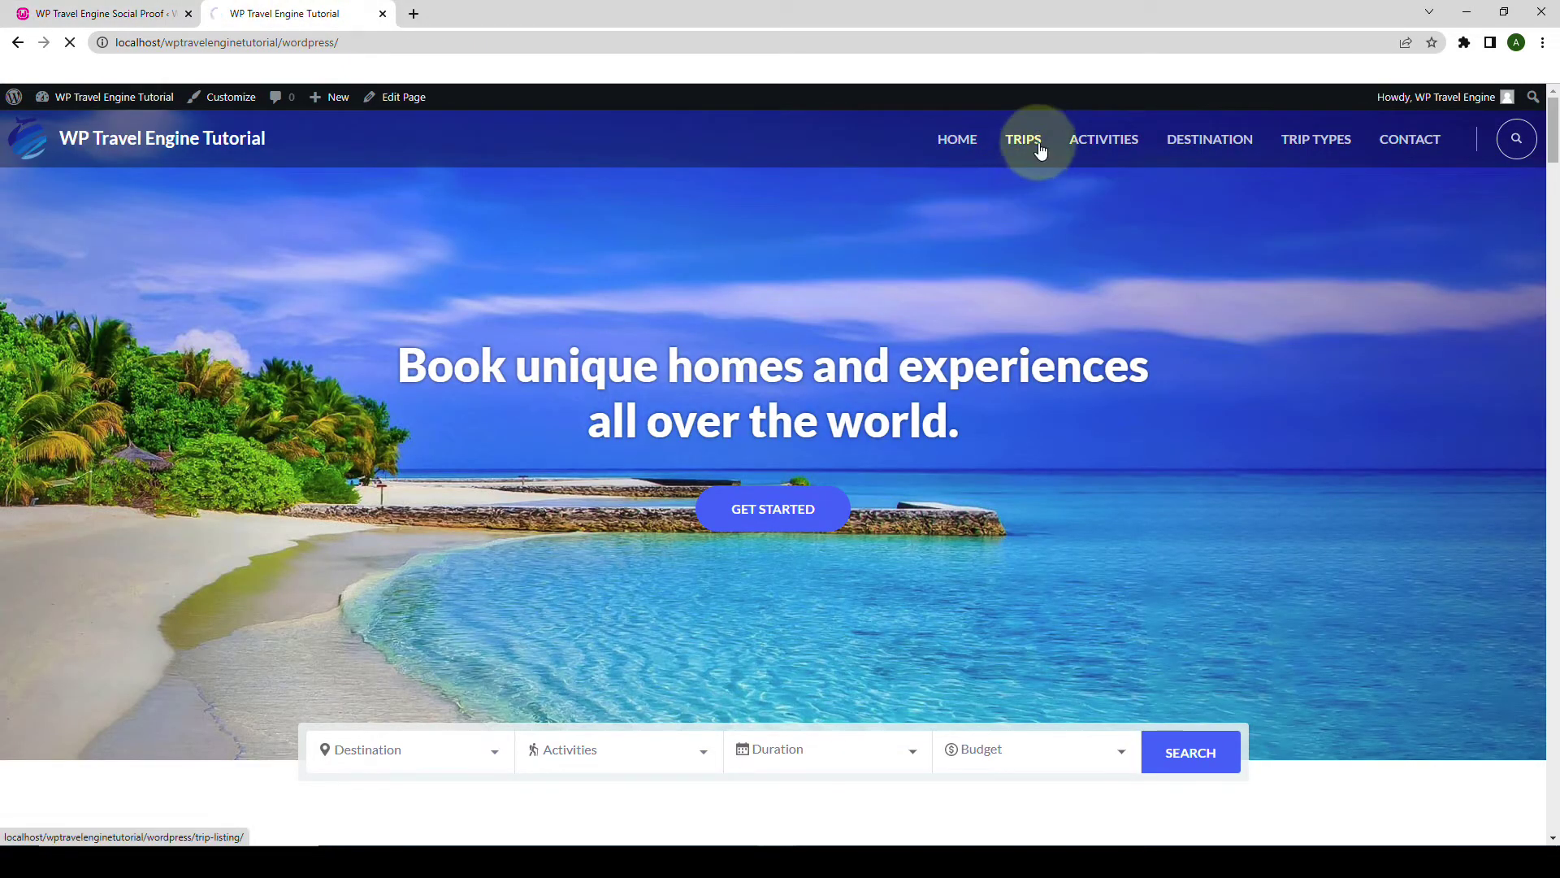
pyautogui.scroll(-5, 902, 341)
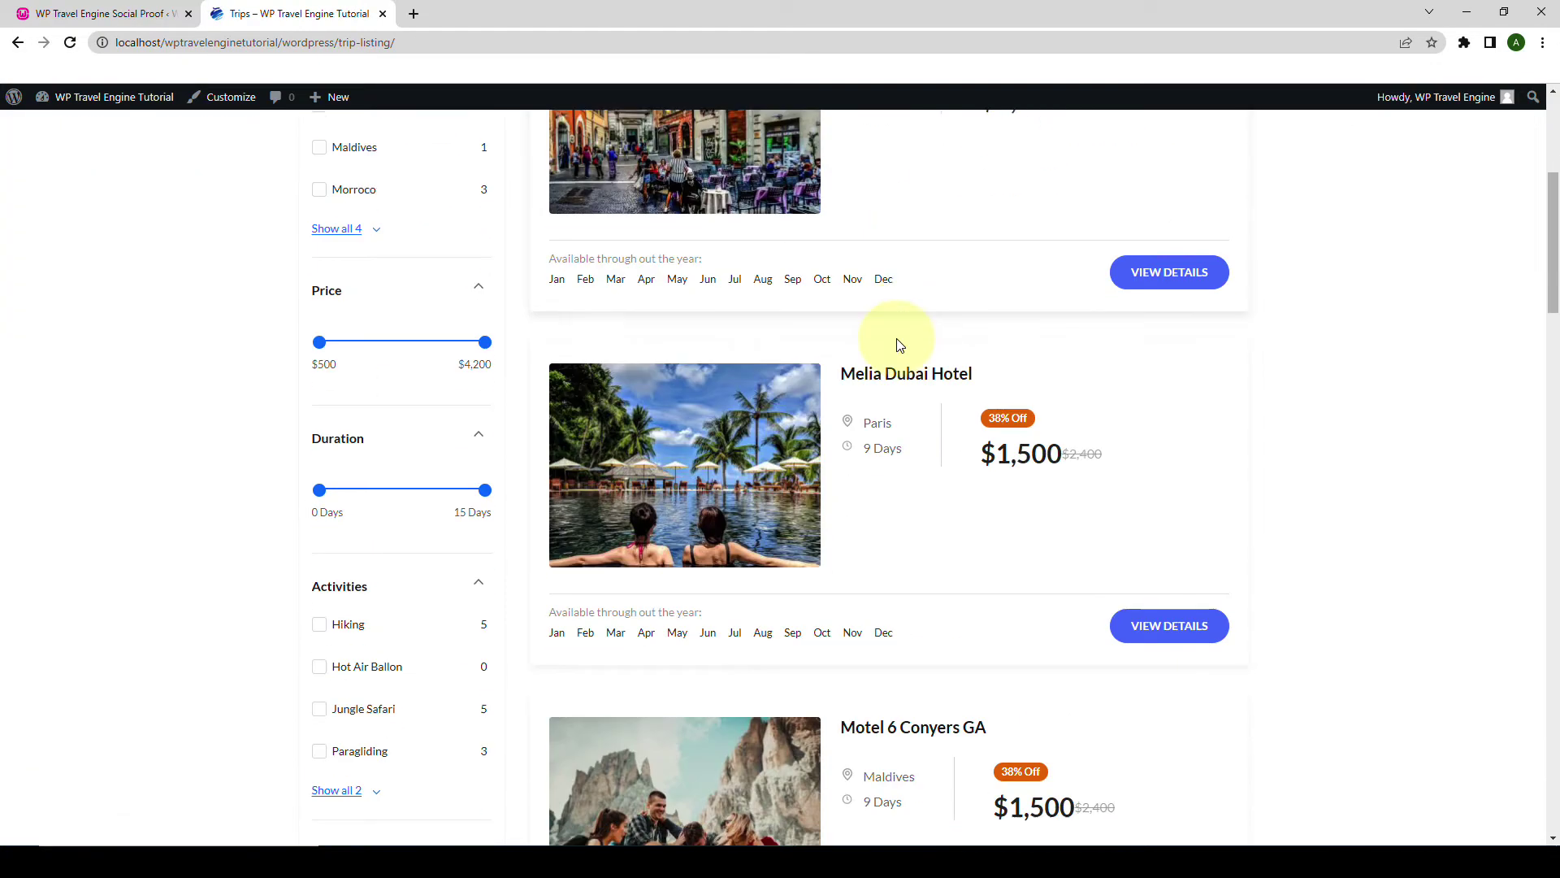
pyautogui.scroll(-8, 900, 346)
pyautogui.scroll(3, 919, 289)
pyautogui.click(919, 254)
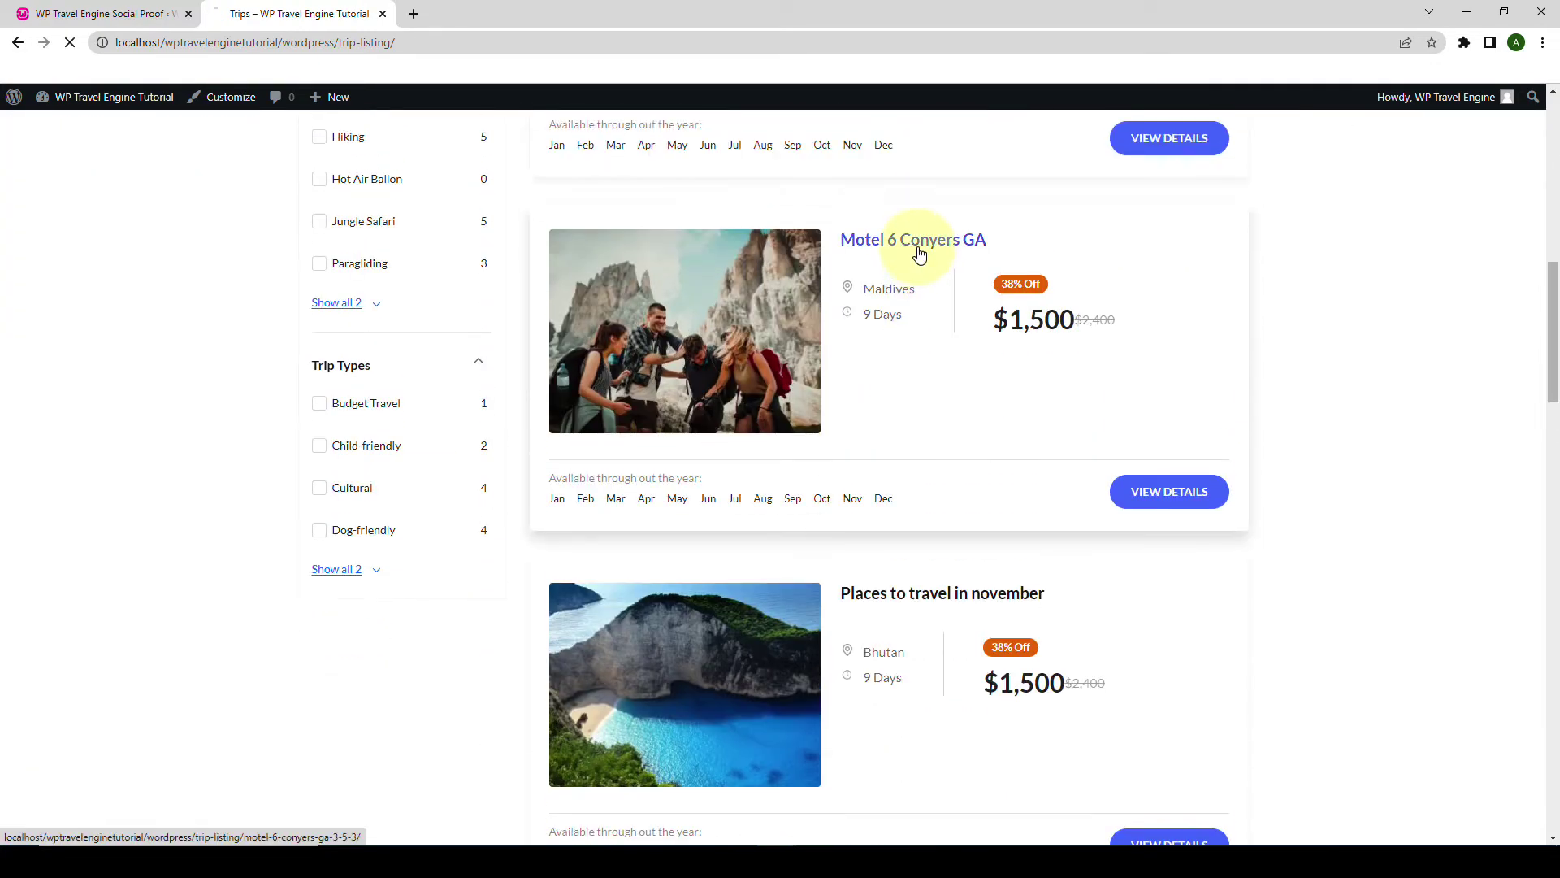
pyautogui.click(1096, 425)
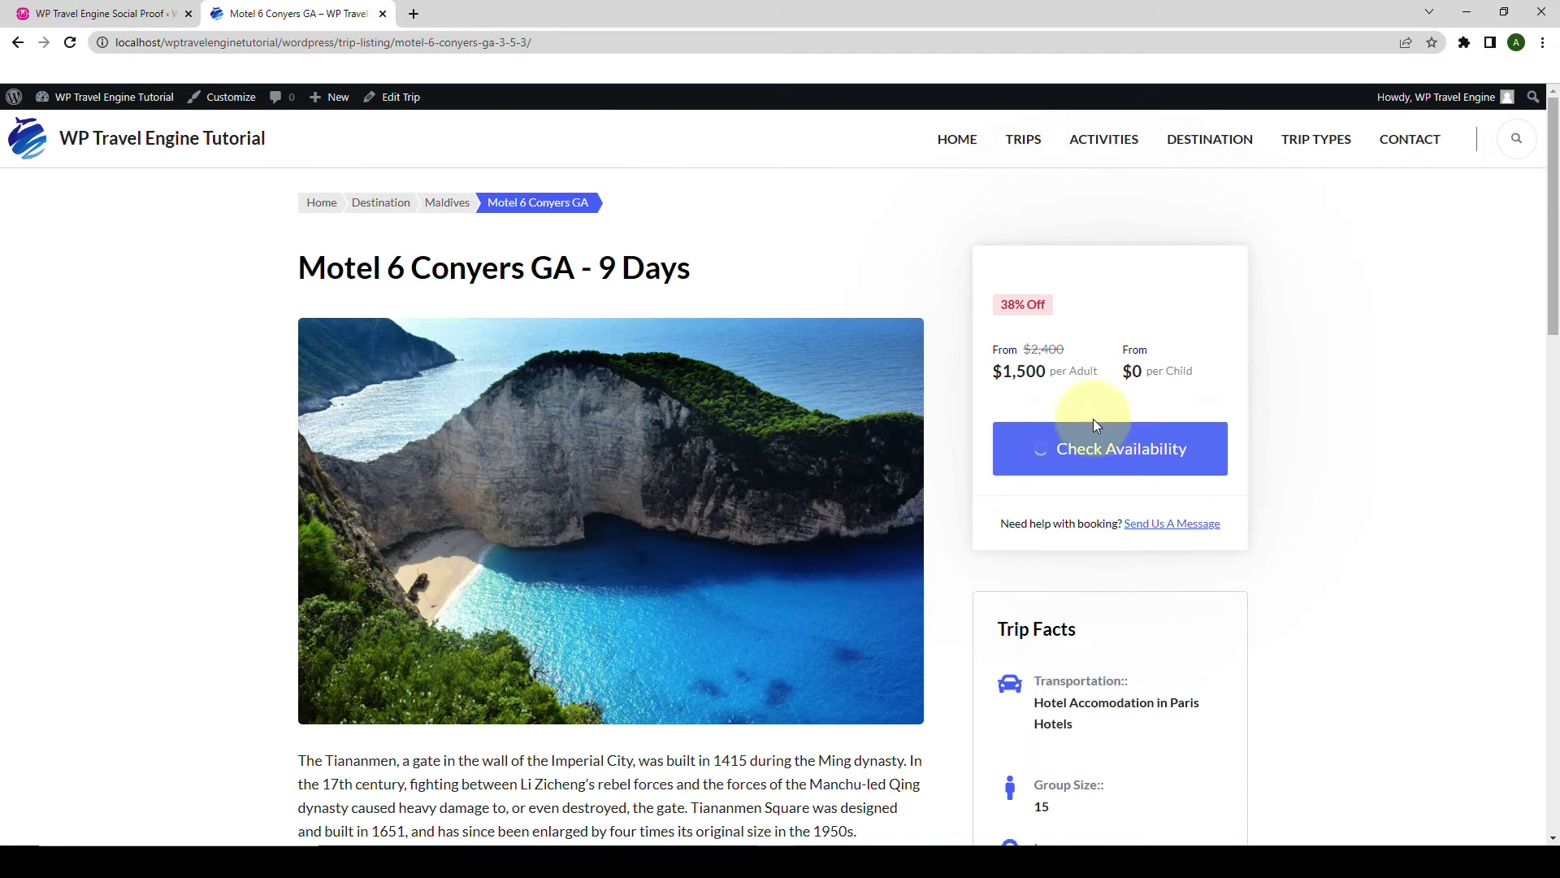
pyautogui.click(723, 721)
pyautogui.scroll(-3, 464, 368)
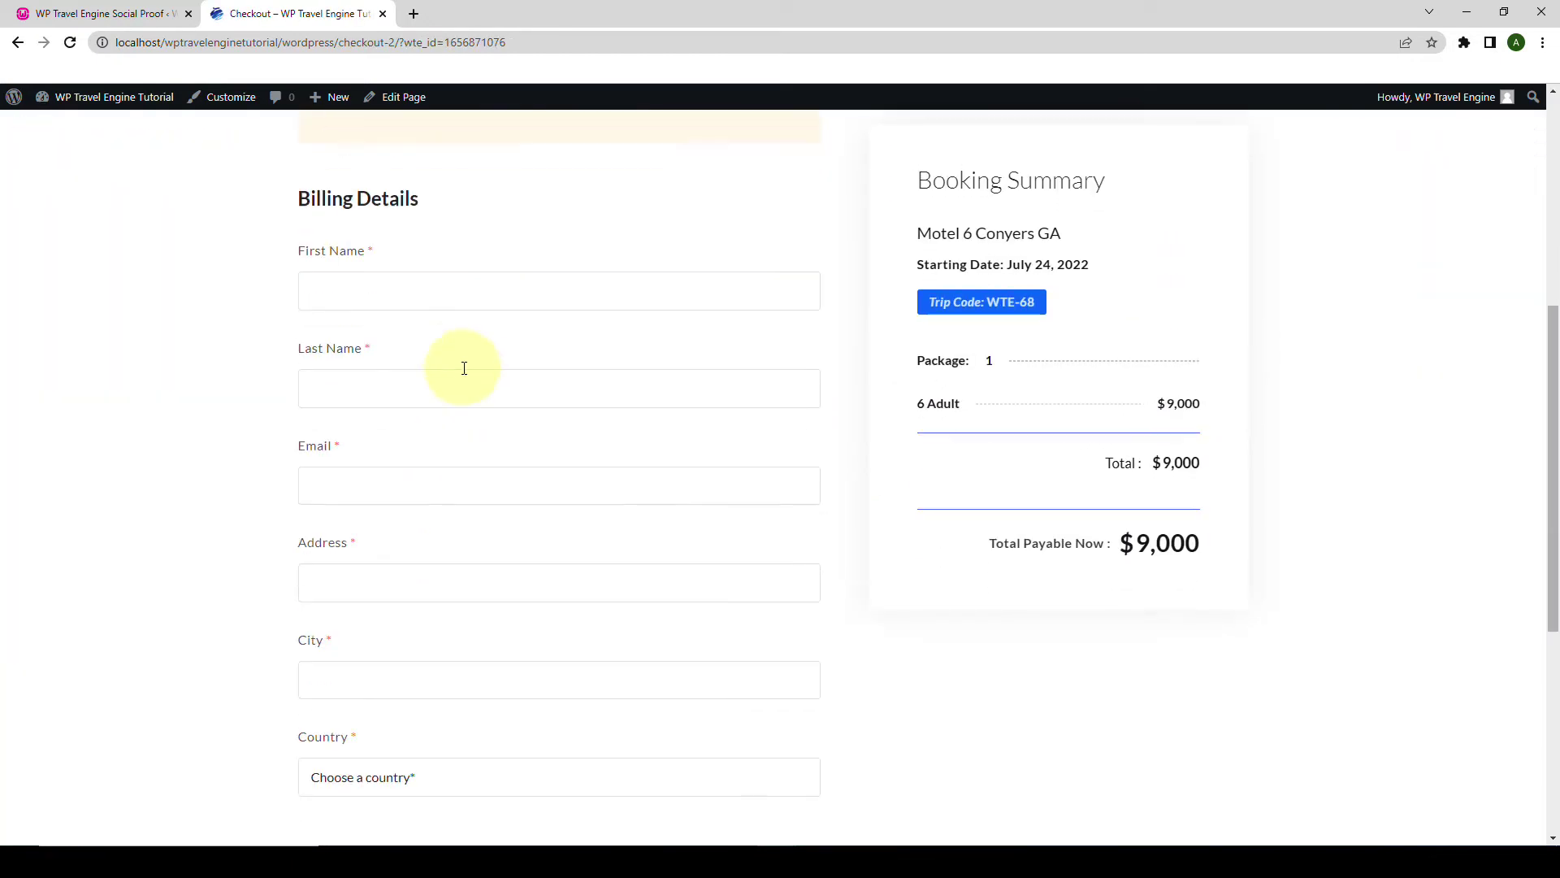
# Complete the booking with the customer's billing details and Book Now Pay Later, and open the site's homepage to check the notification.
pyautogui.click(450, 283)
pyautogui.click(405, 332)
pyautogui.click(407, 484)
pyautogui.click(415, 527)
pyautogui.scroll(-3, 415, 528)
pyautogui.click(414, 532)
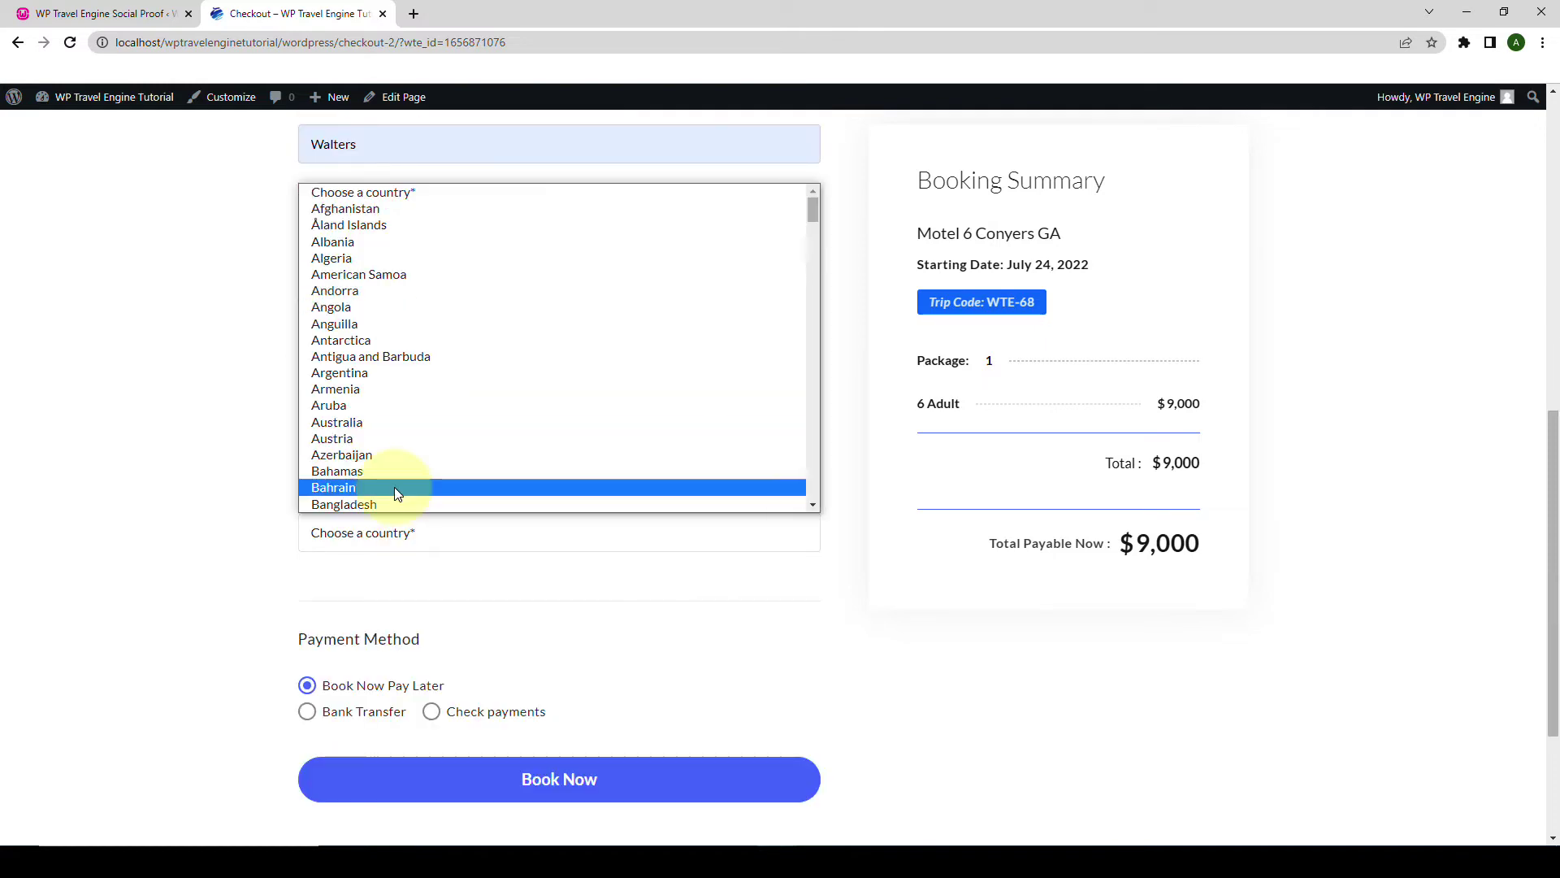
pyautogui.scroll(-20, 811, 505)
pyautogui.click(428, 481)
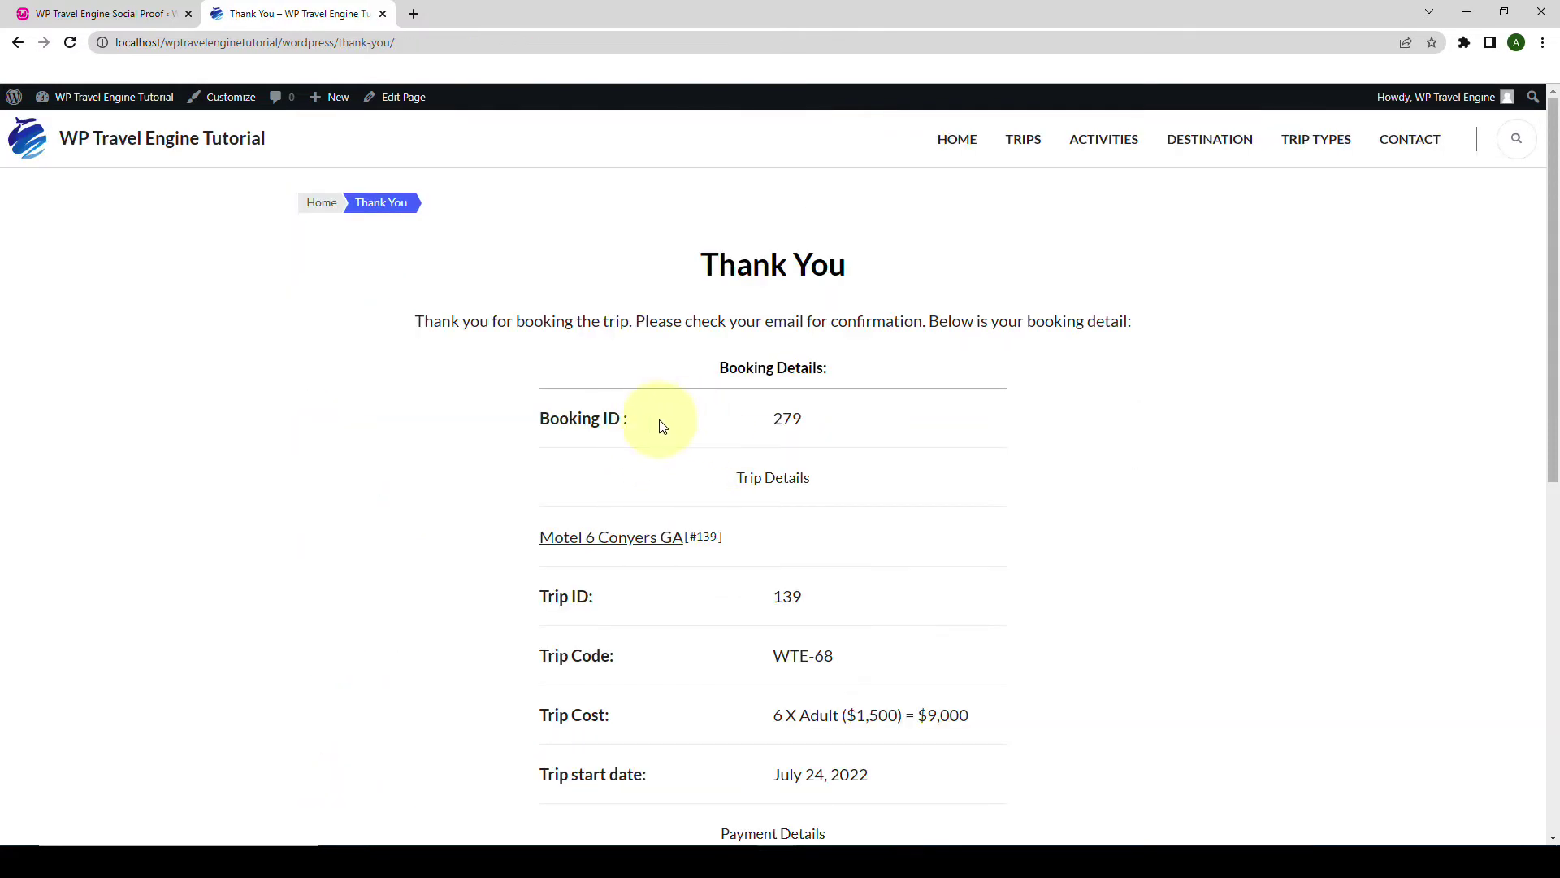
pyautogui.click(174, 151)
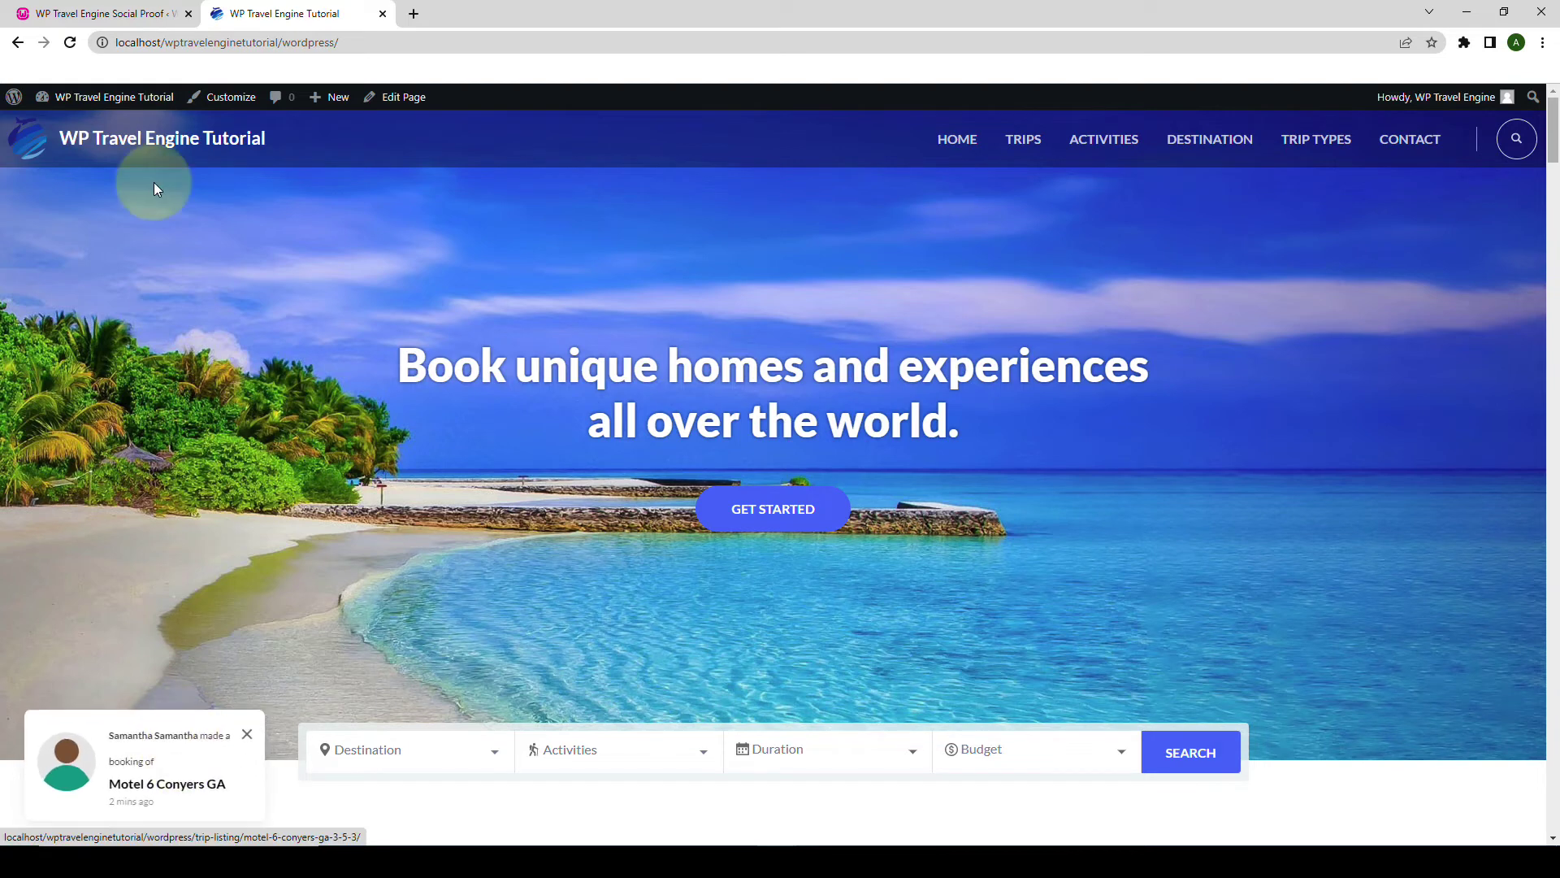
# Return to the WordPress admin and activate the WP Travel Engine - Trip Reviews plugin.
pyautogui.click(148, 12)
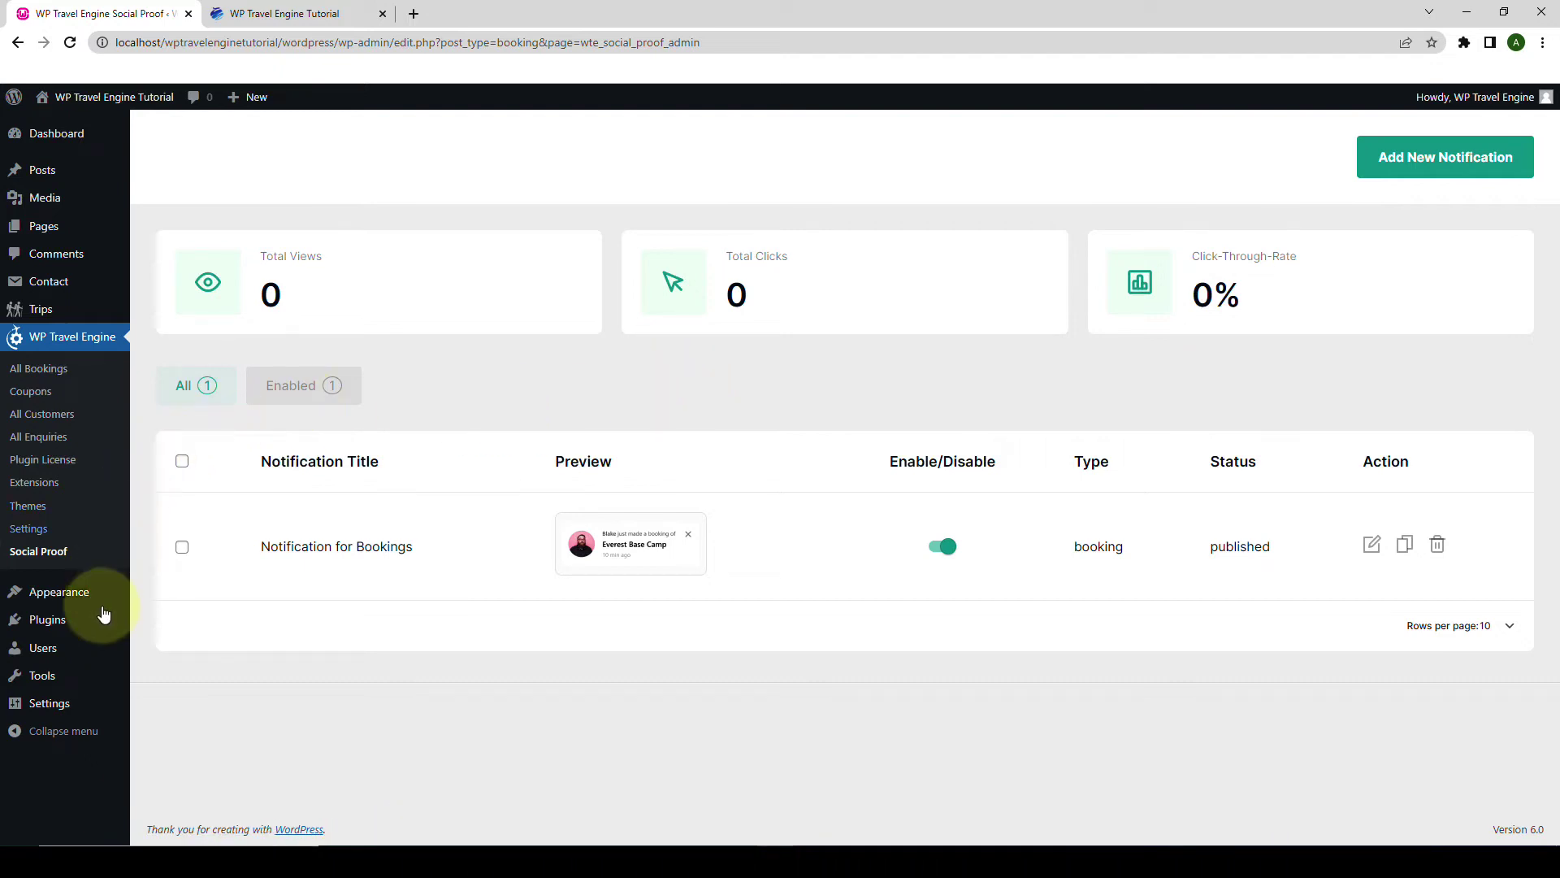
pyautogui.click(74, 631)
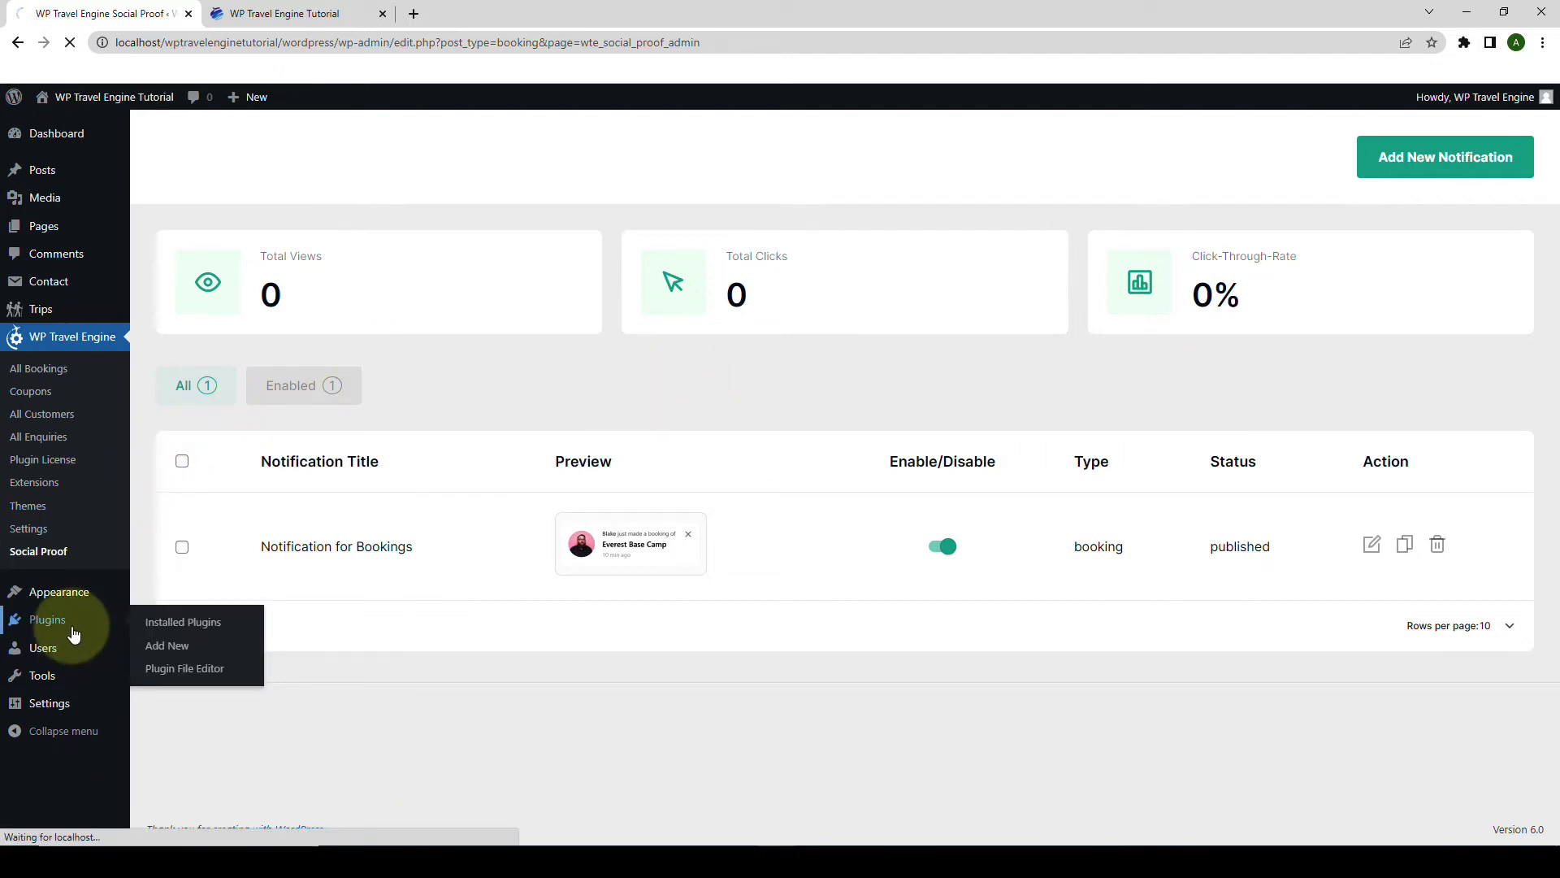
pyautogui.scroll(-5, 244, 585)
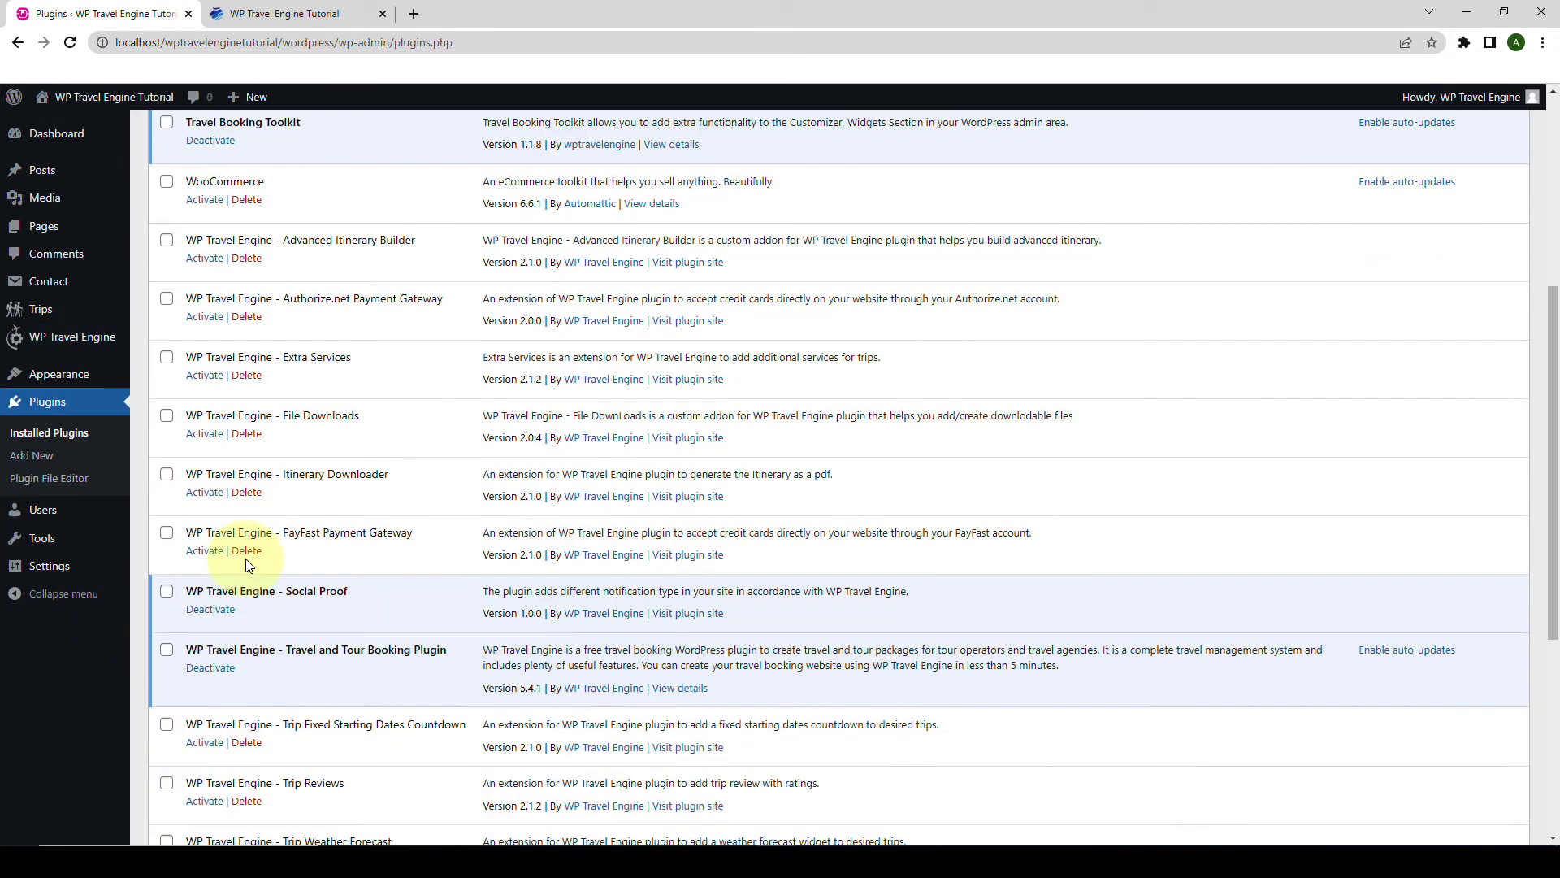
pyautogui.scroll(-3, 248, 565)
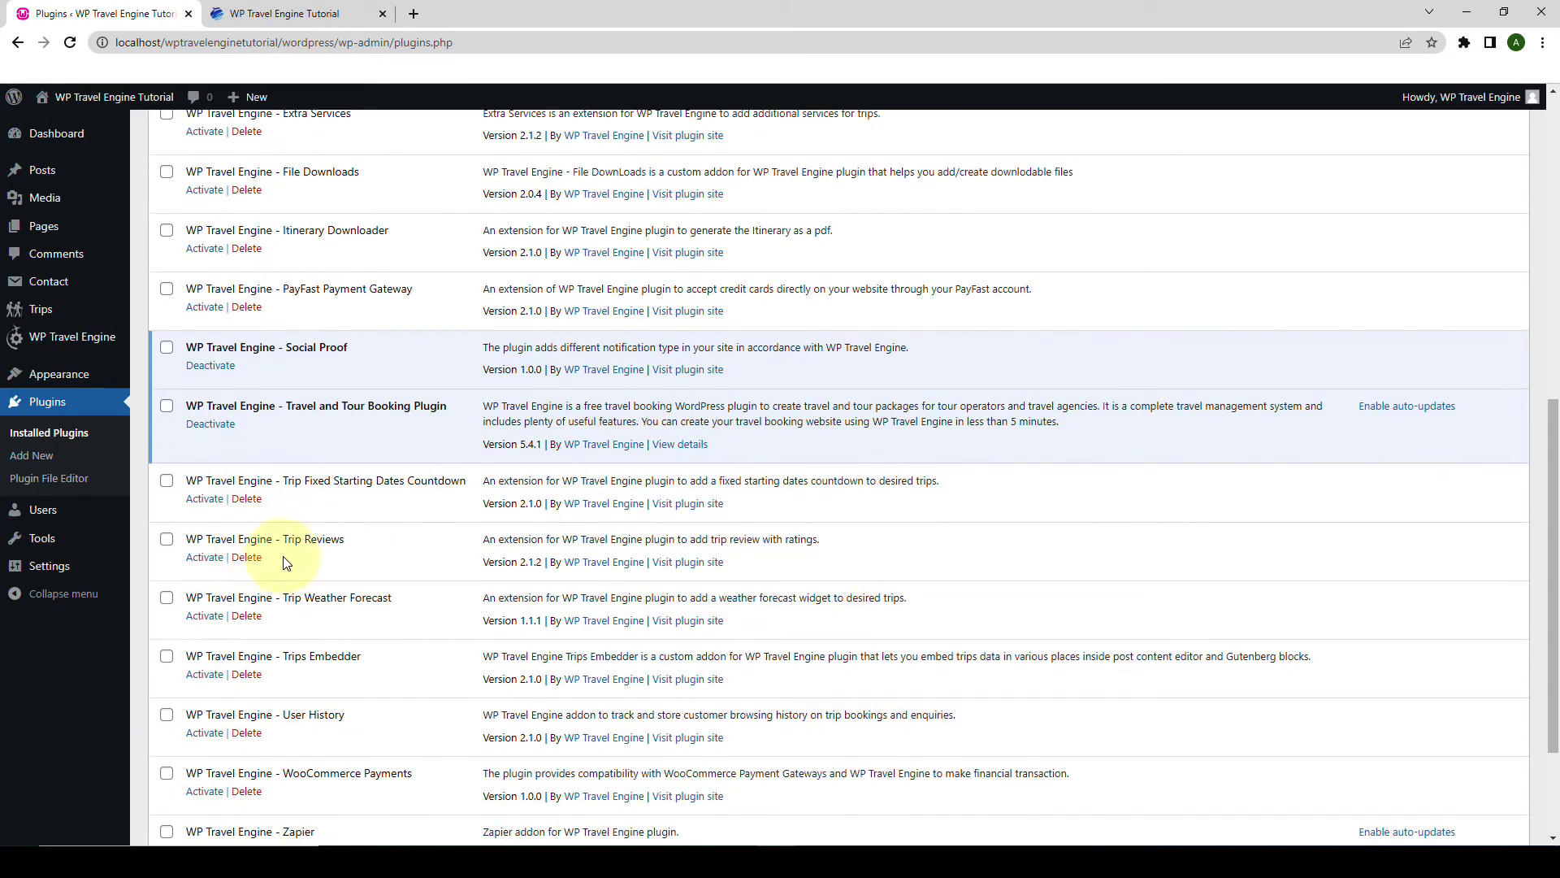
pyautogui.click(218, 561)
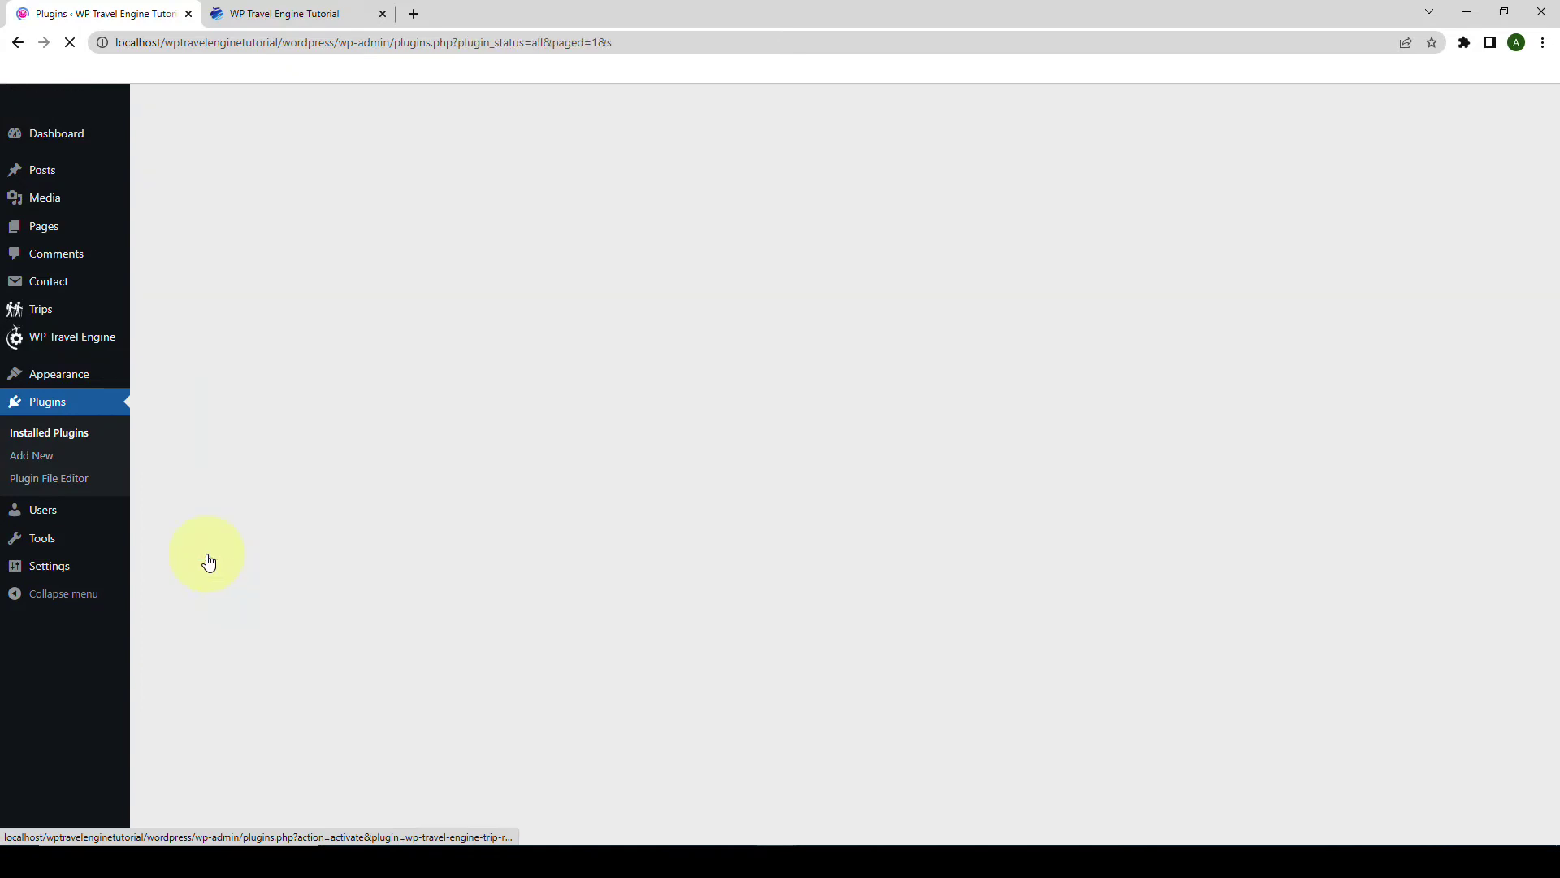
pyautogui.scroll(-10, 209, 567)
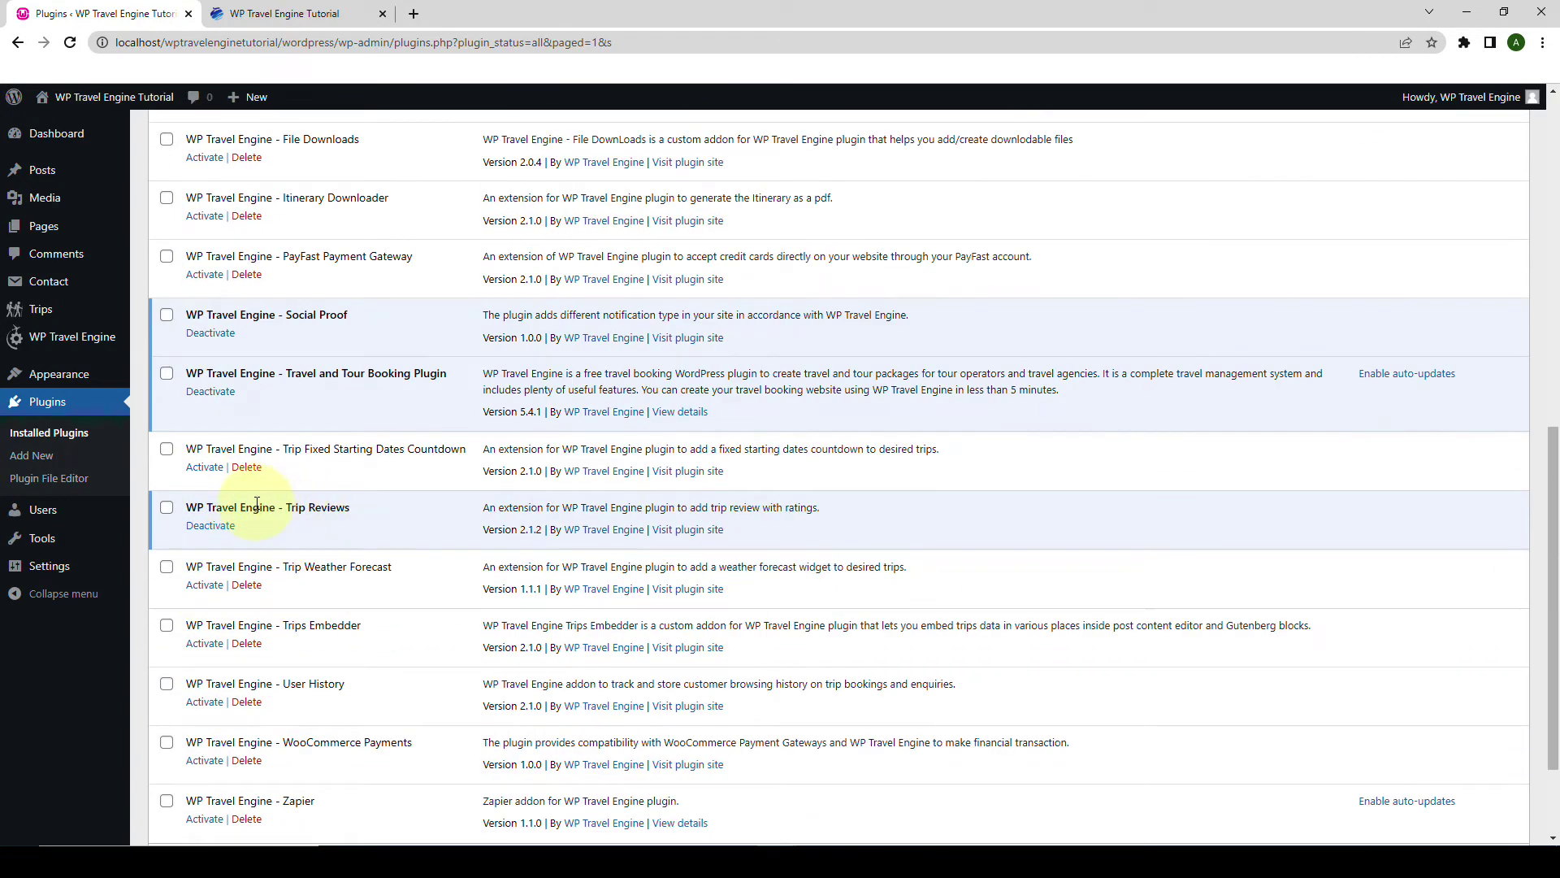
# Add a new Social Proof notification and choose Trip Review Notification as its type.
pyautogui.moveTo(73, 337)
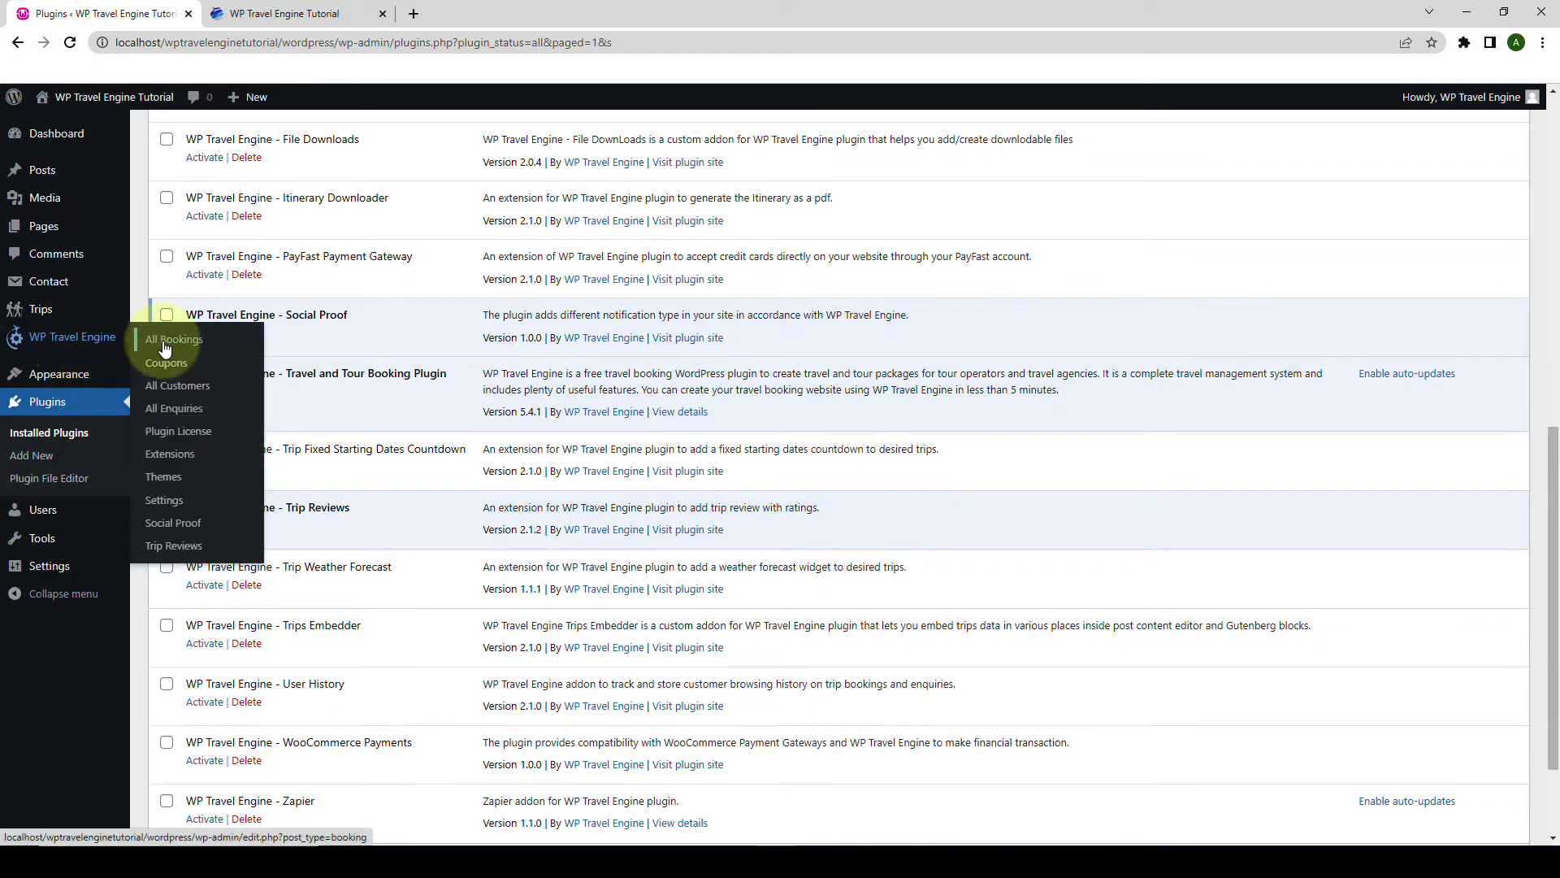
pyautogui.click(188, 525)
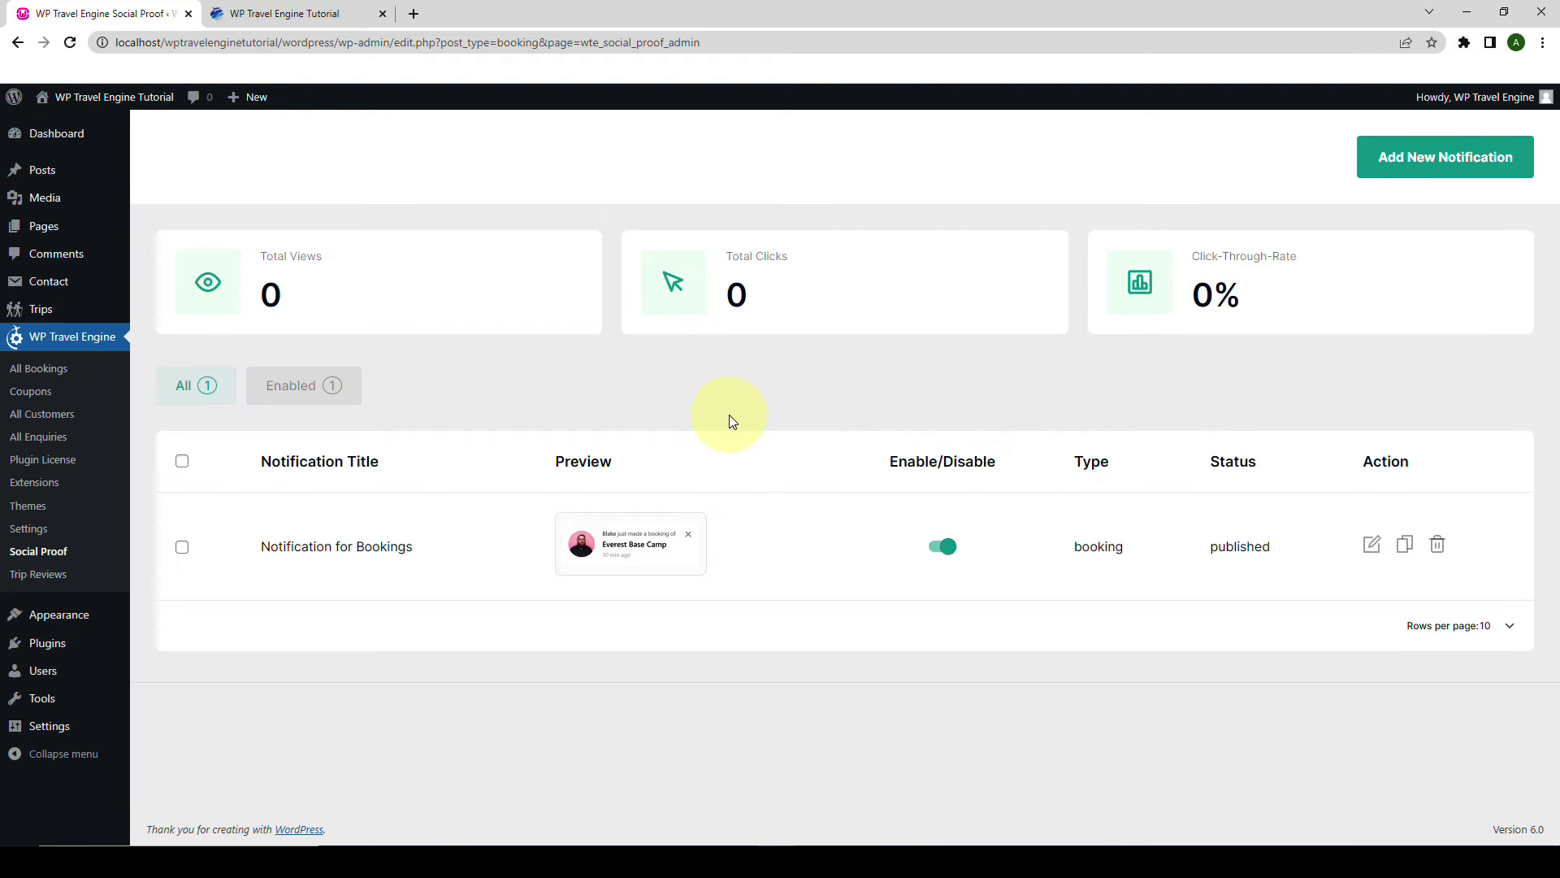
pyautogui.click(1455, 173)
pyautogui.scroll(-1, 975, 325)
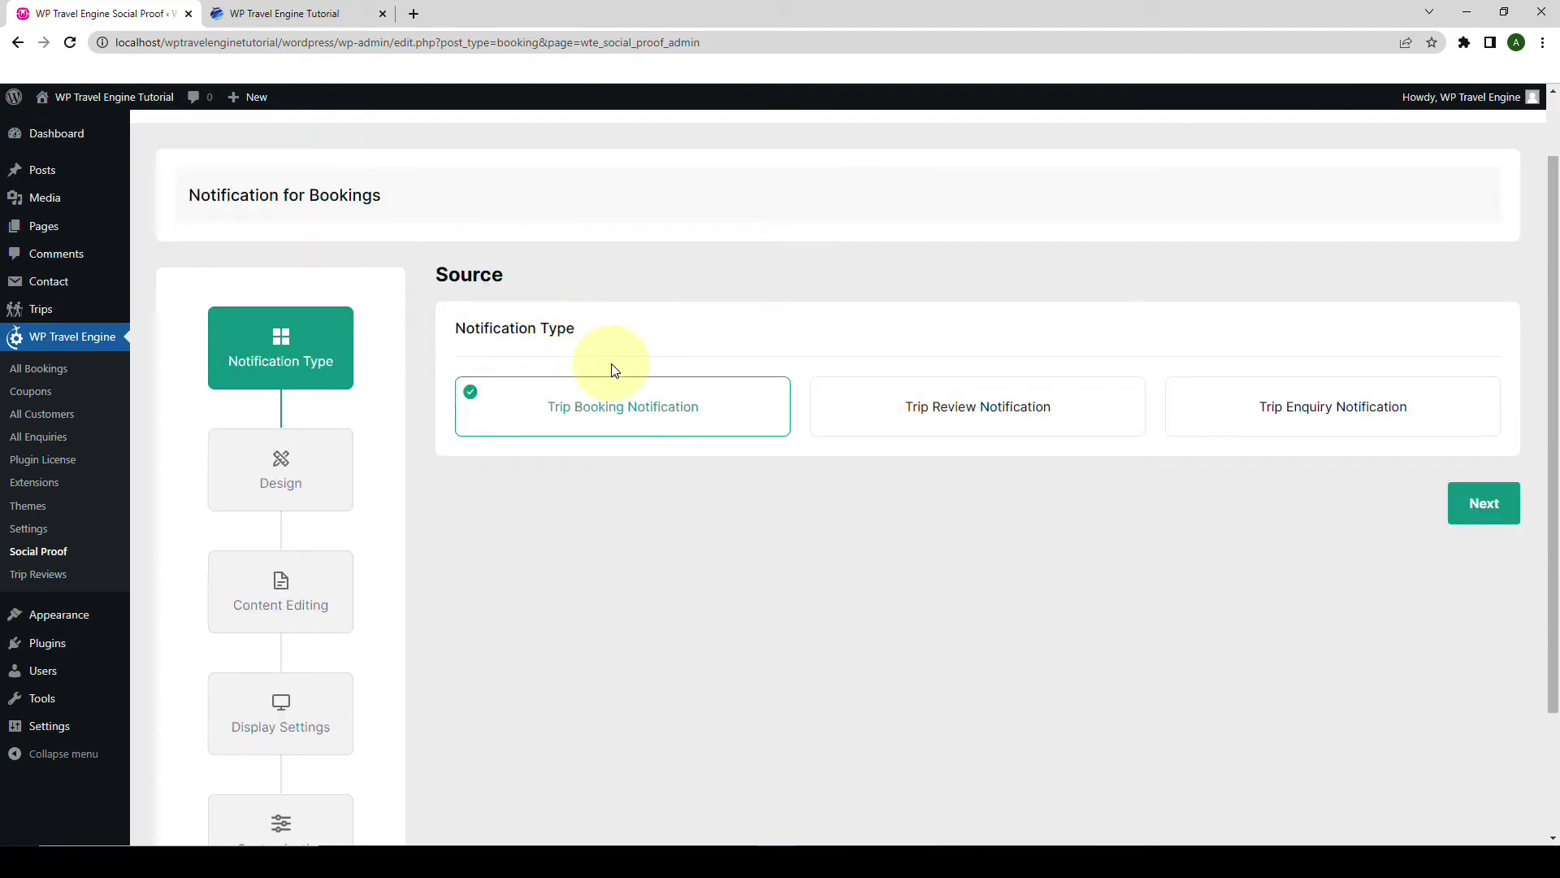
pyautogui.click(963, 438)
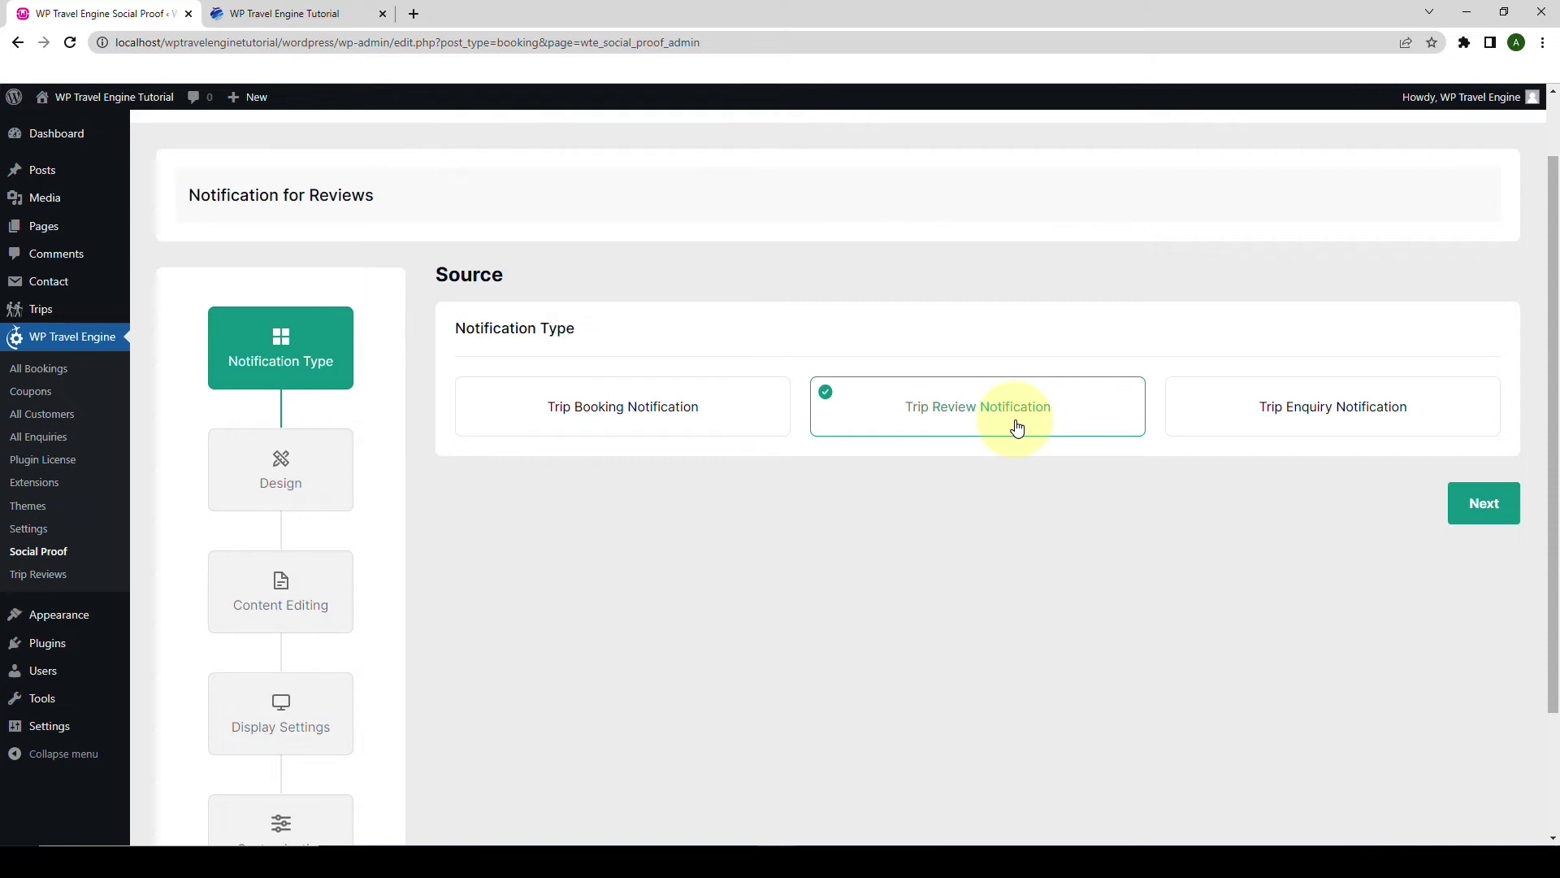
# In the design stage, choose the third notification style, with rounded ends, for the review notification.
pyautogui.click(1486, 502)
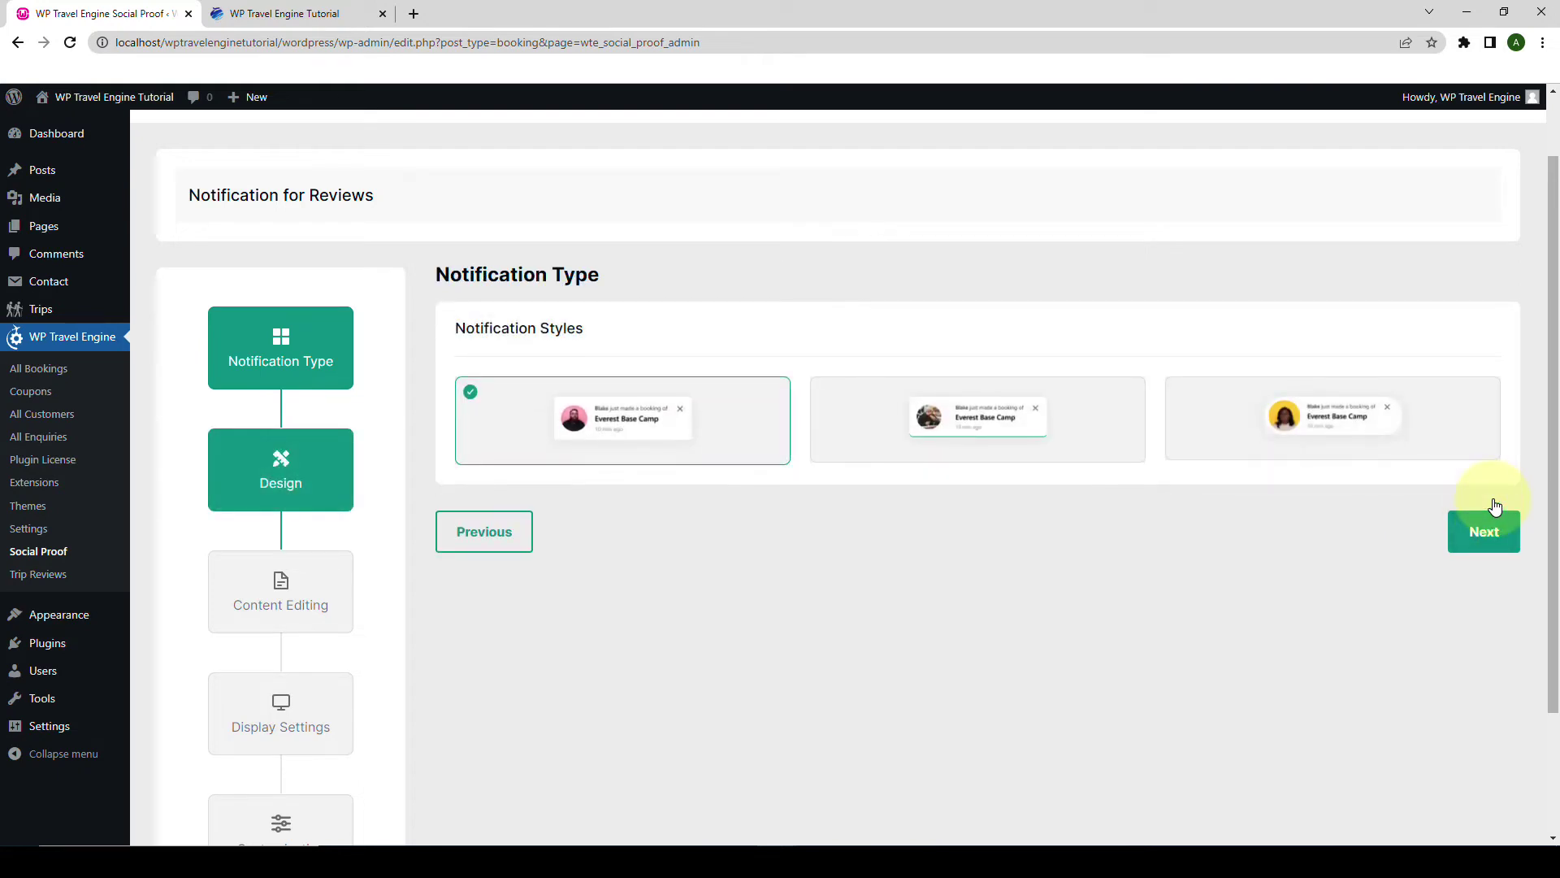
pyautogui.click(319, 469)
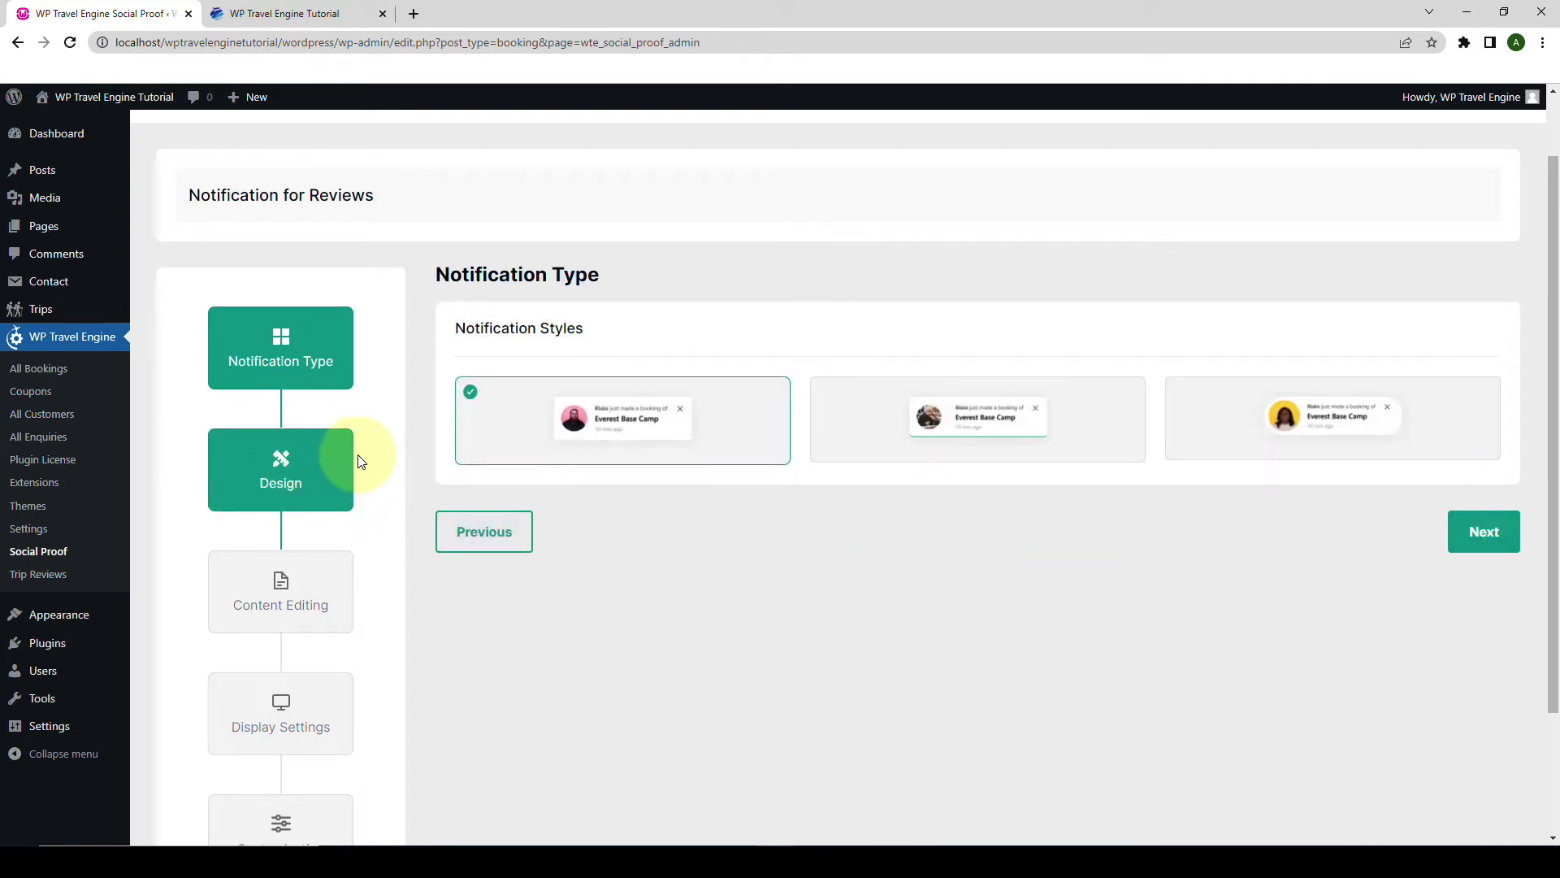
pyautogui.click(1218, 430)
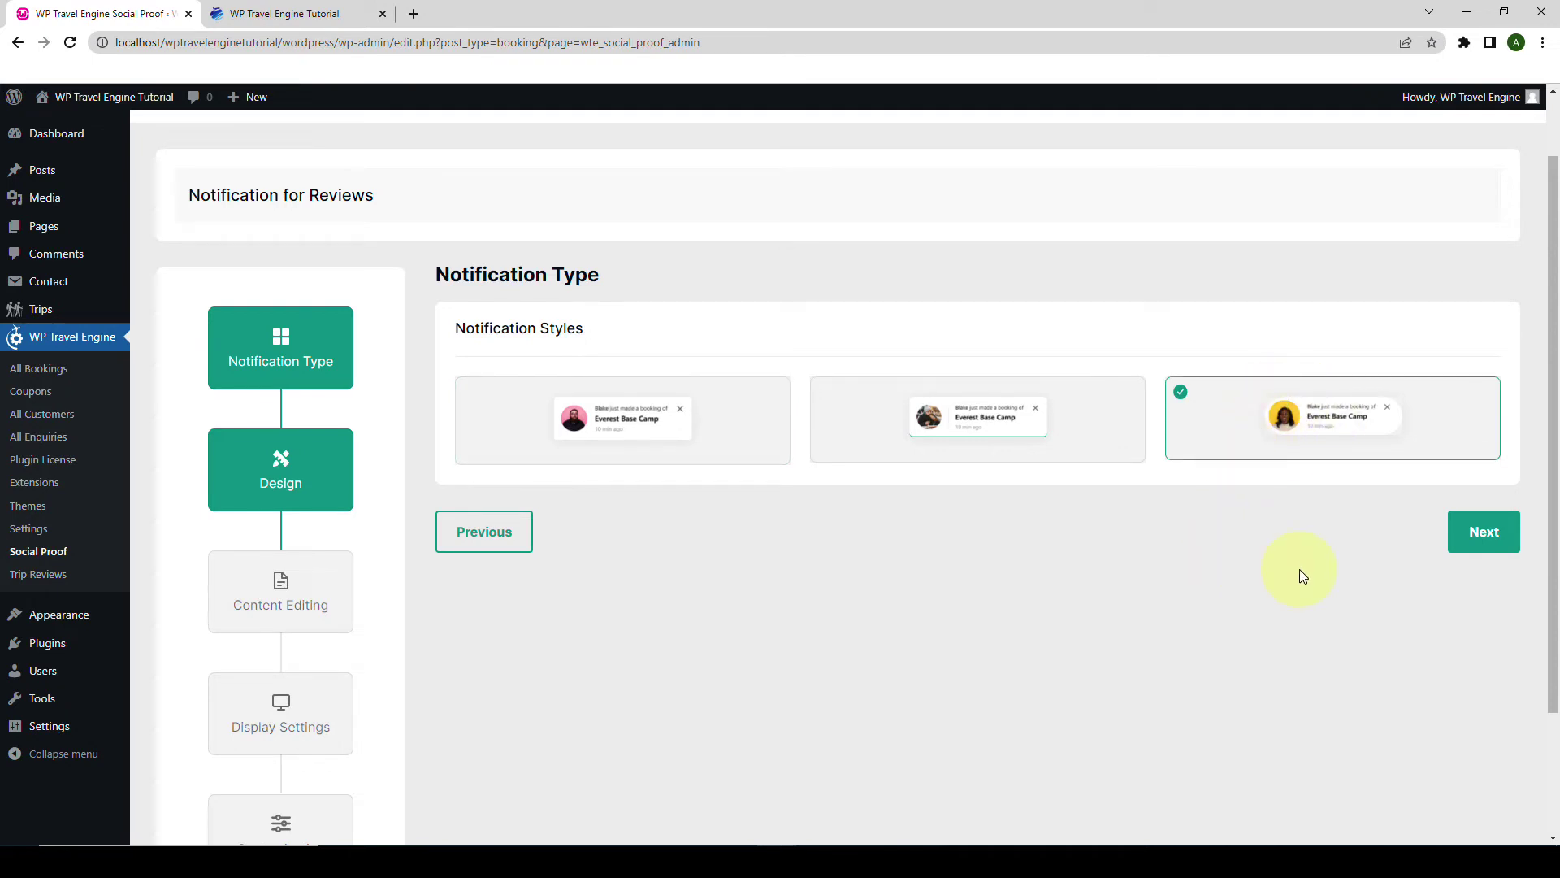
# In the review notification template, insert the %last_name% tag after %first_name%.
pyautogui.click(1486, 531)
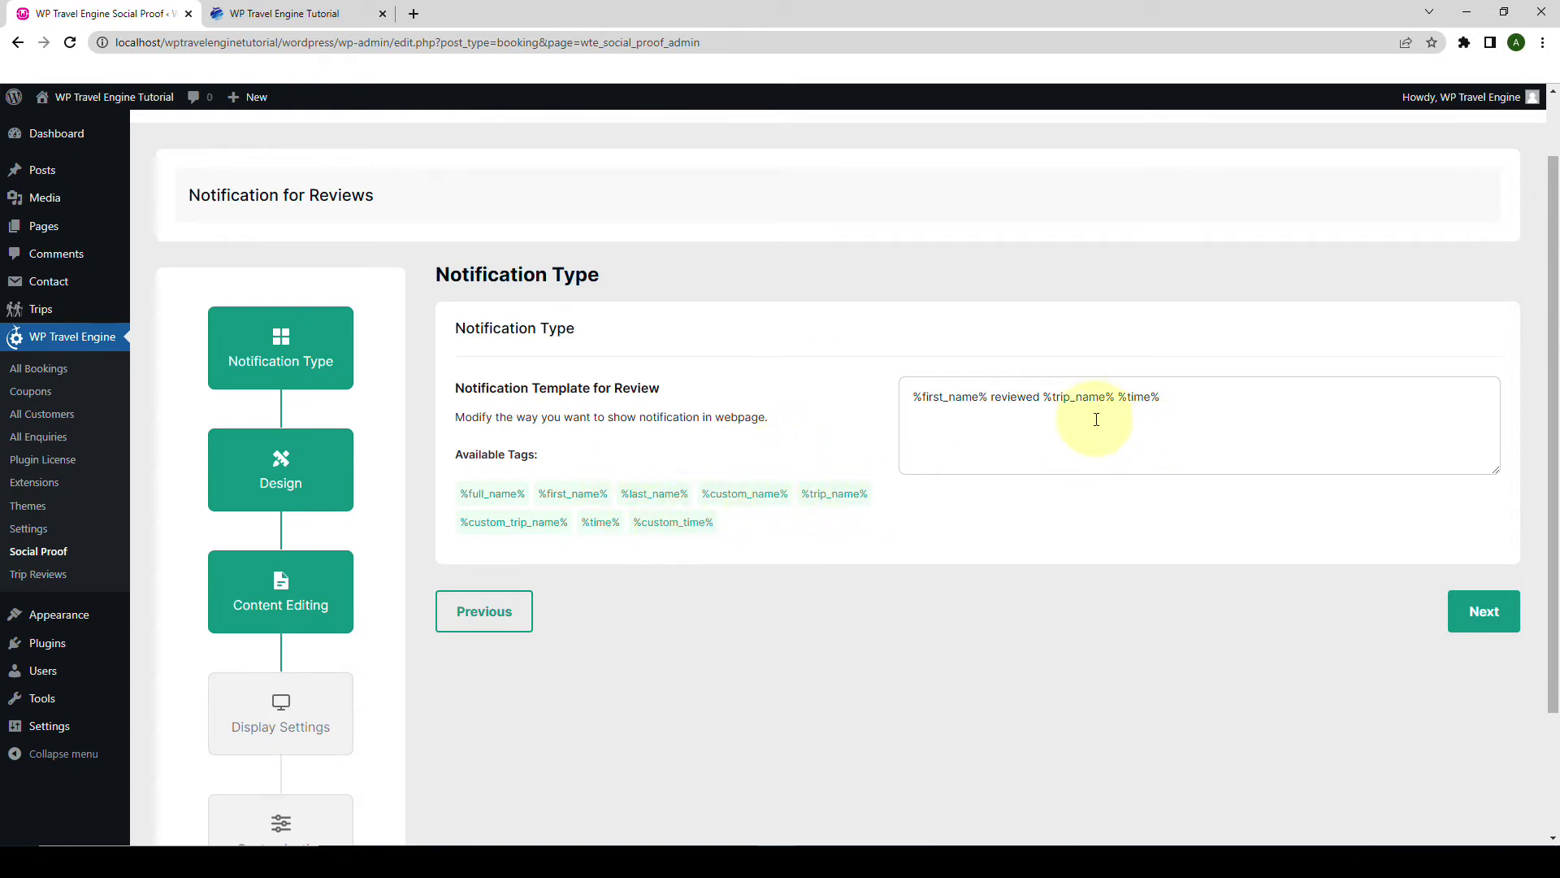
pyautogui.click(1006, 435)
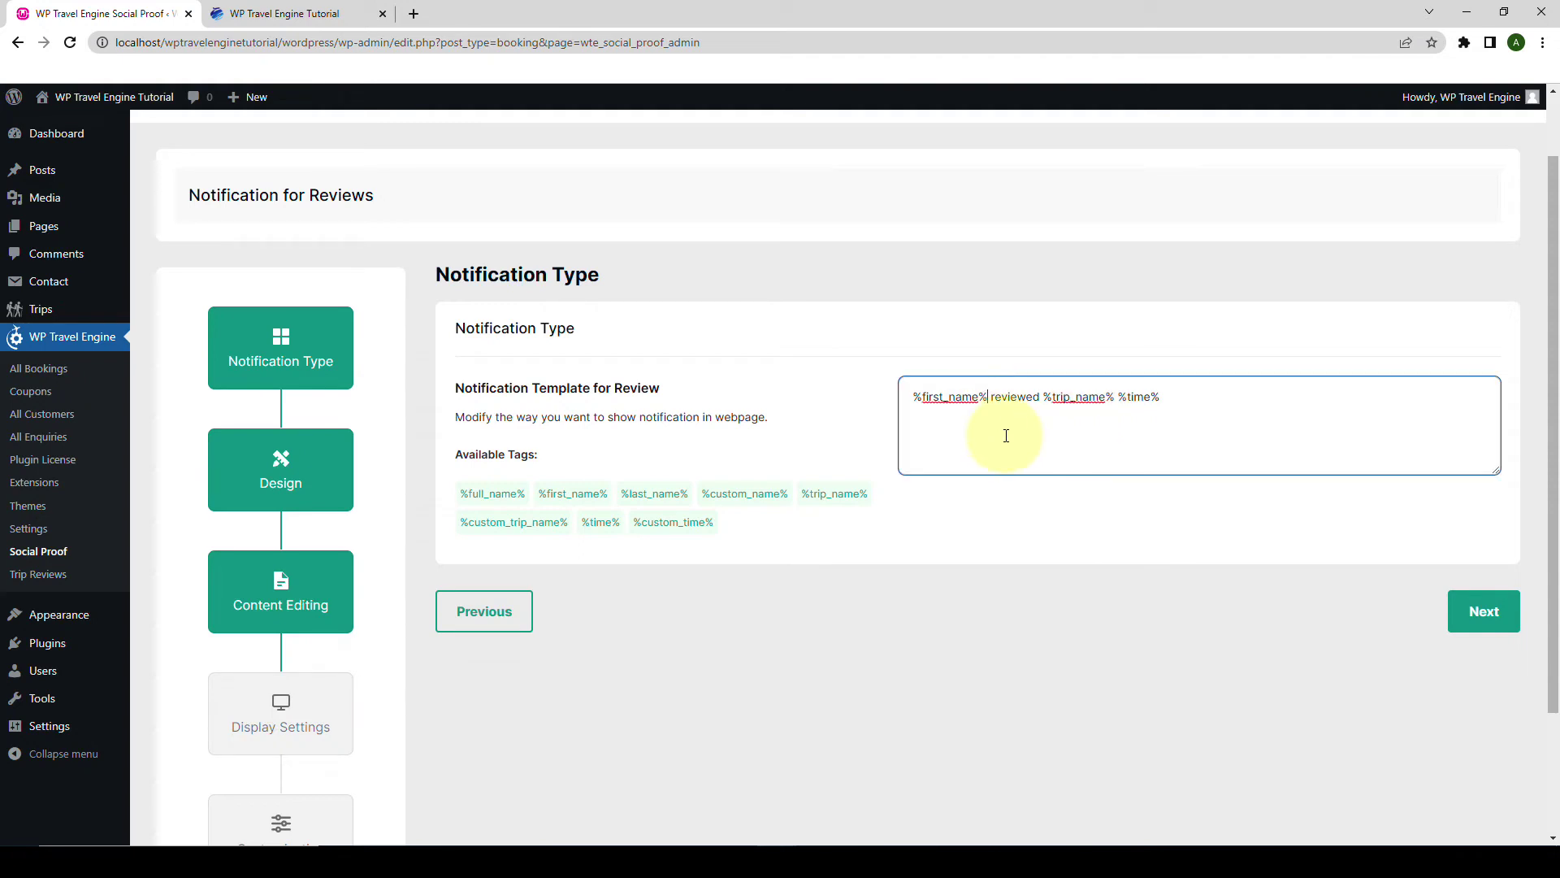
pyautogui.click(662, 495)
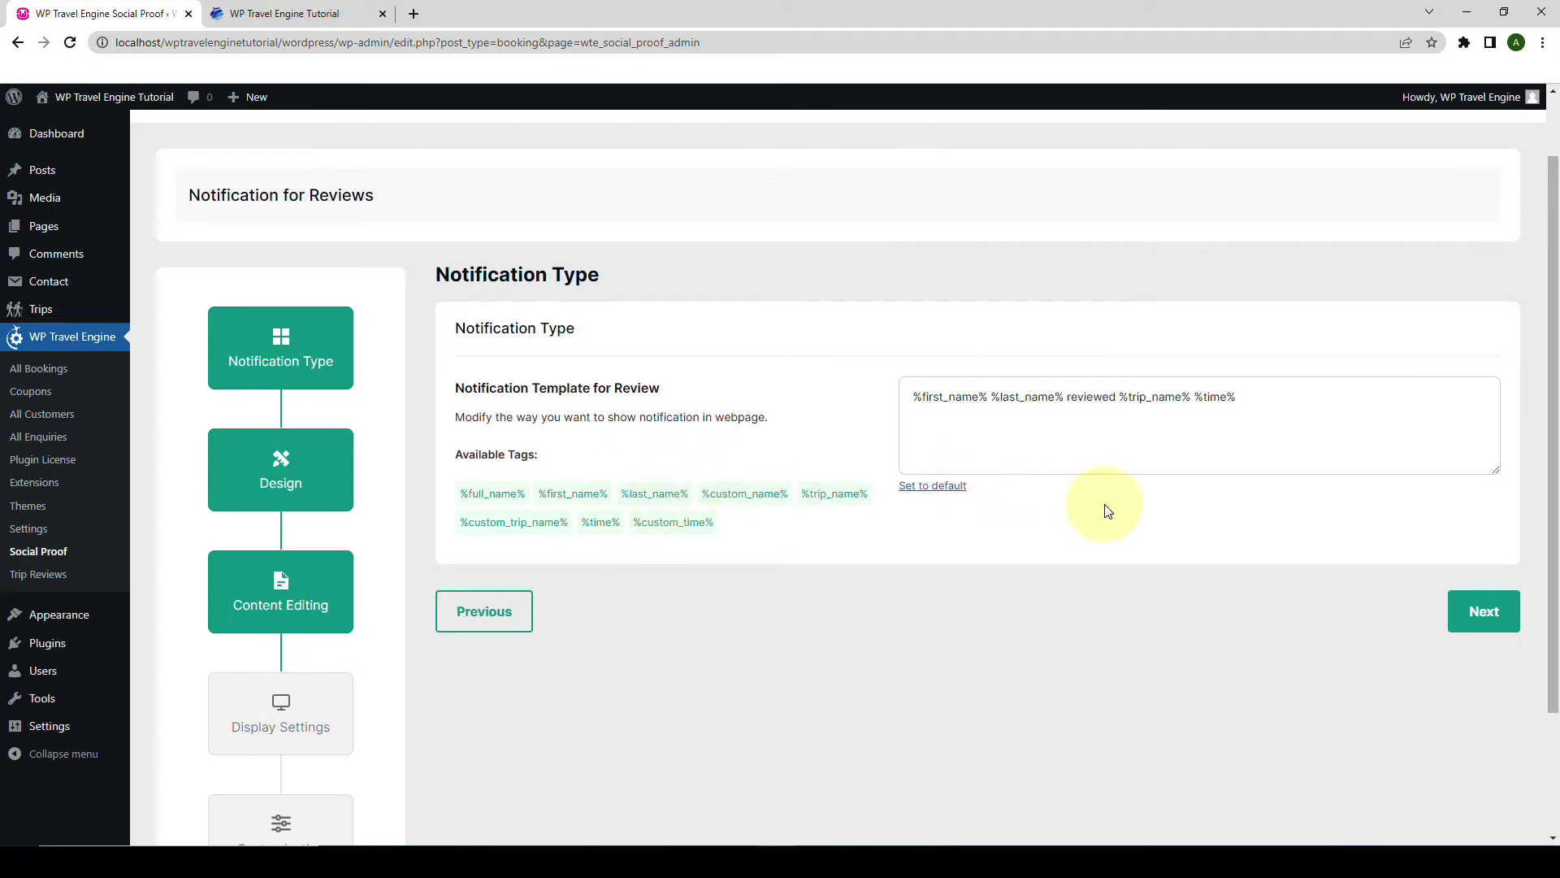
pyautogui.click(1279, 395)
# Continue to the review notification's display settings and choose Everywhere for where it is shown.
pyautogui.click(1494, 614)
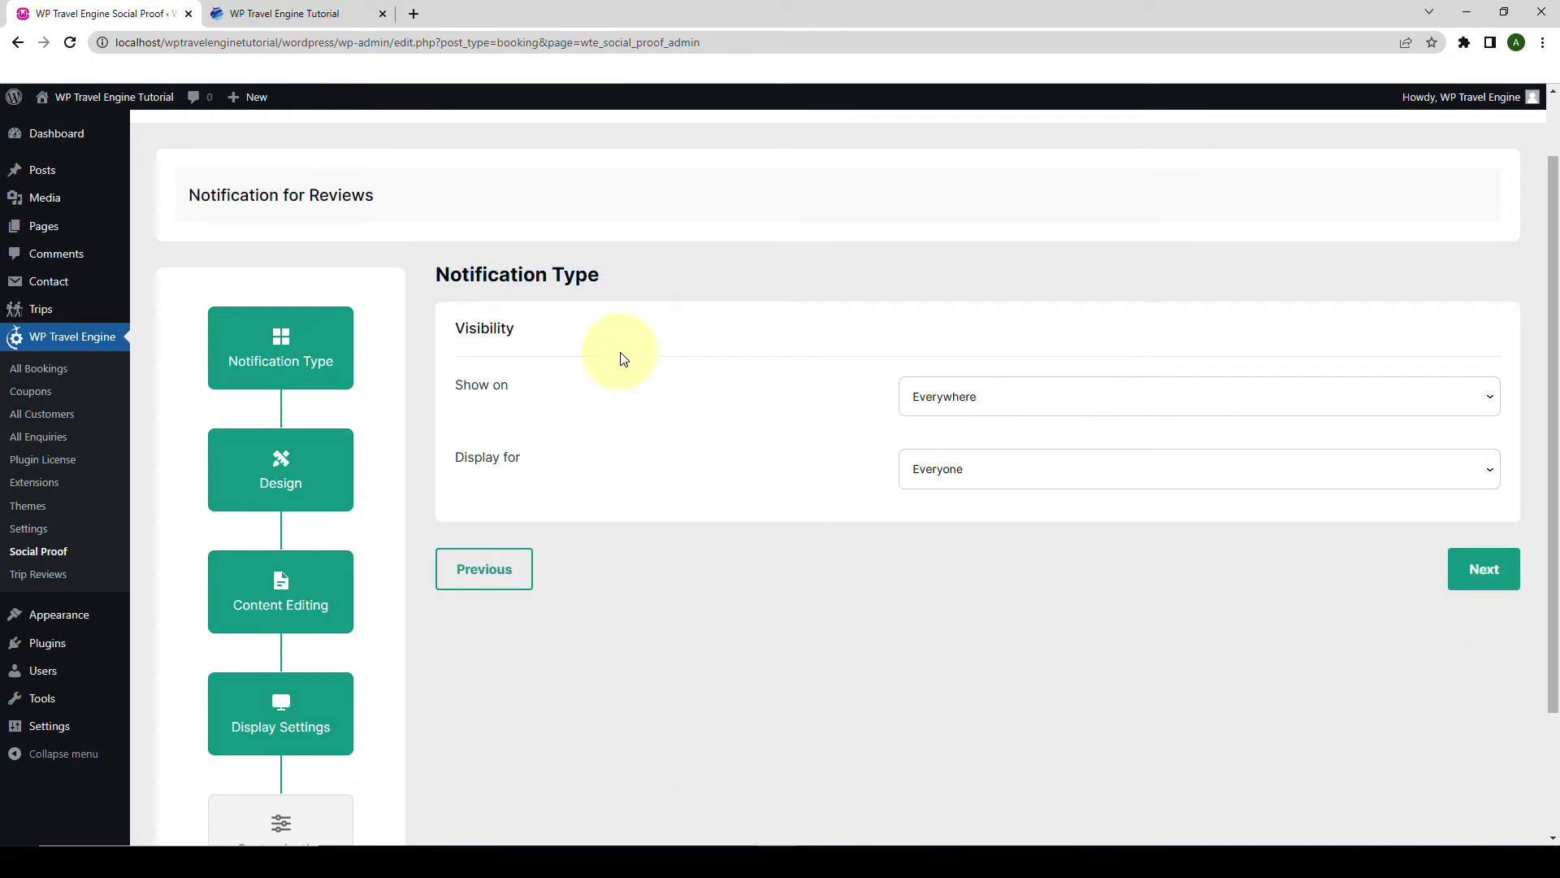
pyautogui.click(1027, 398)
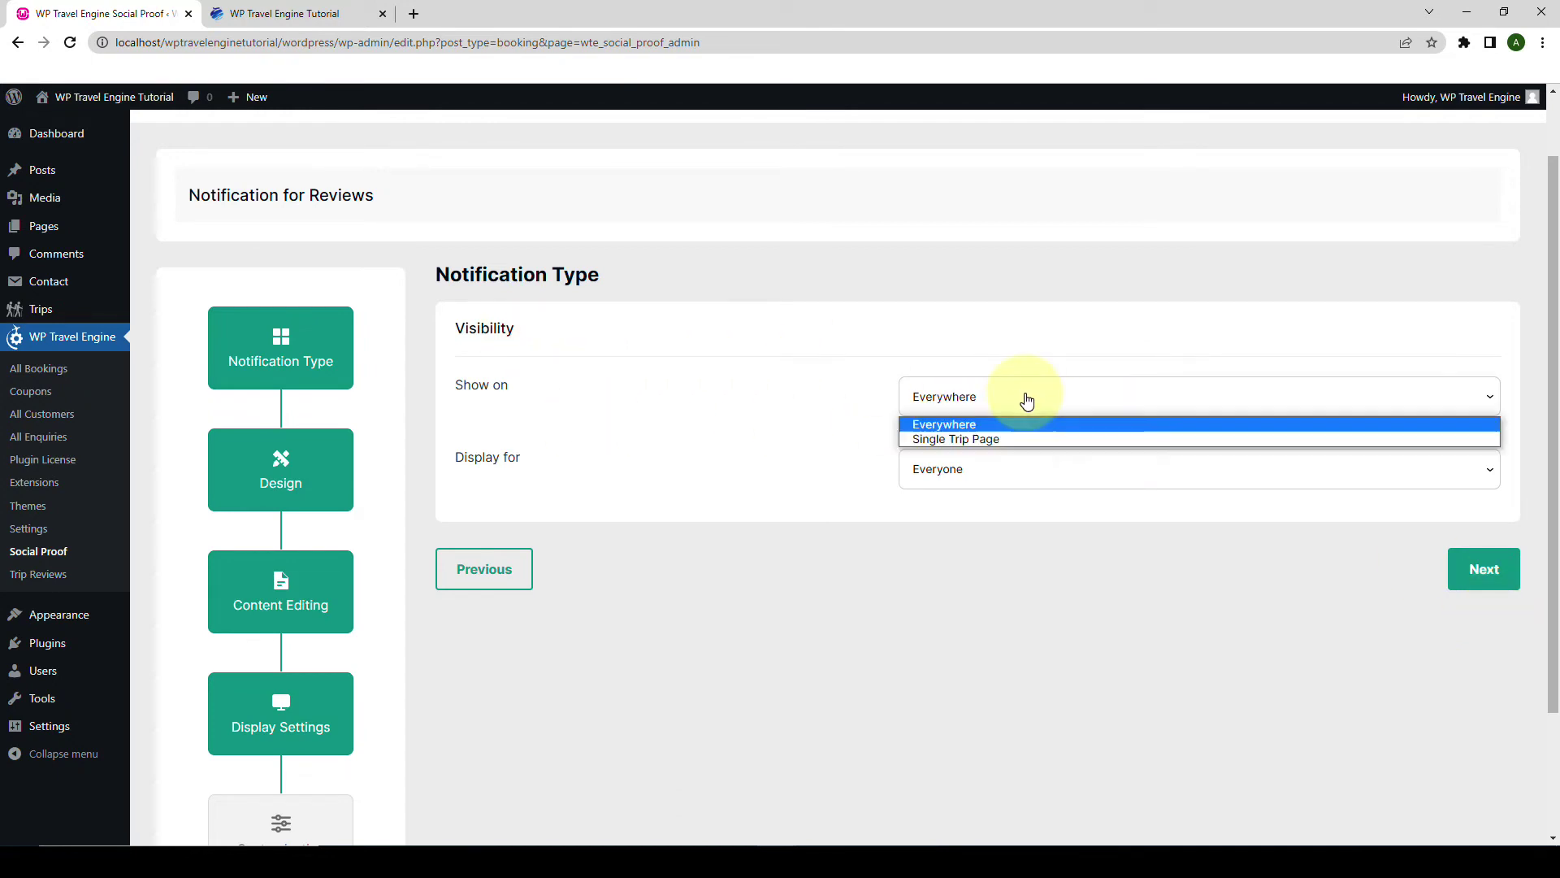
pyautogui.click(995, 424)
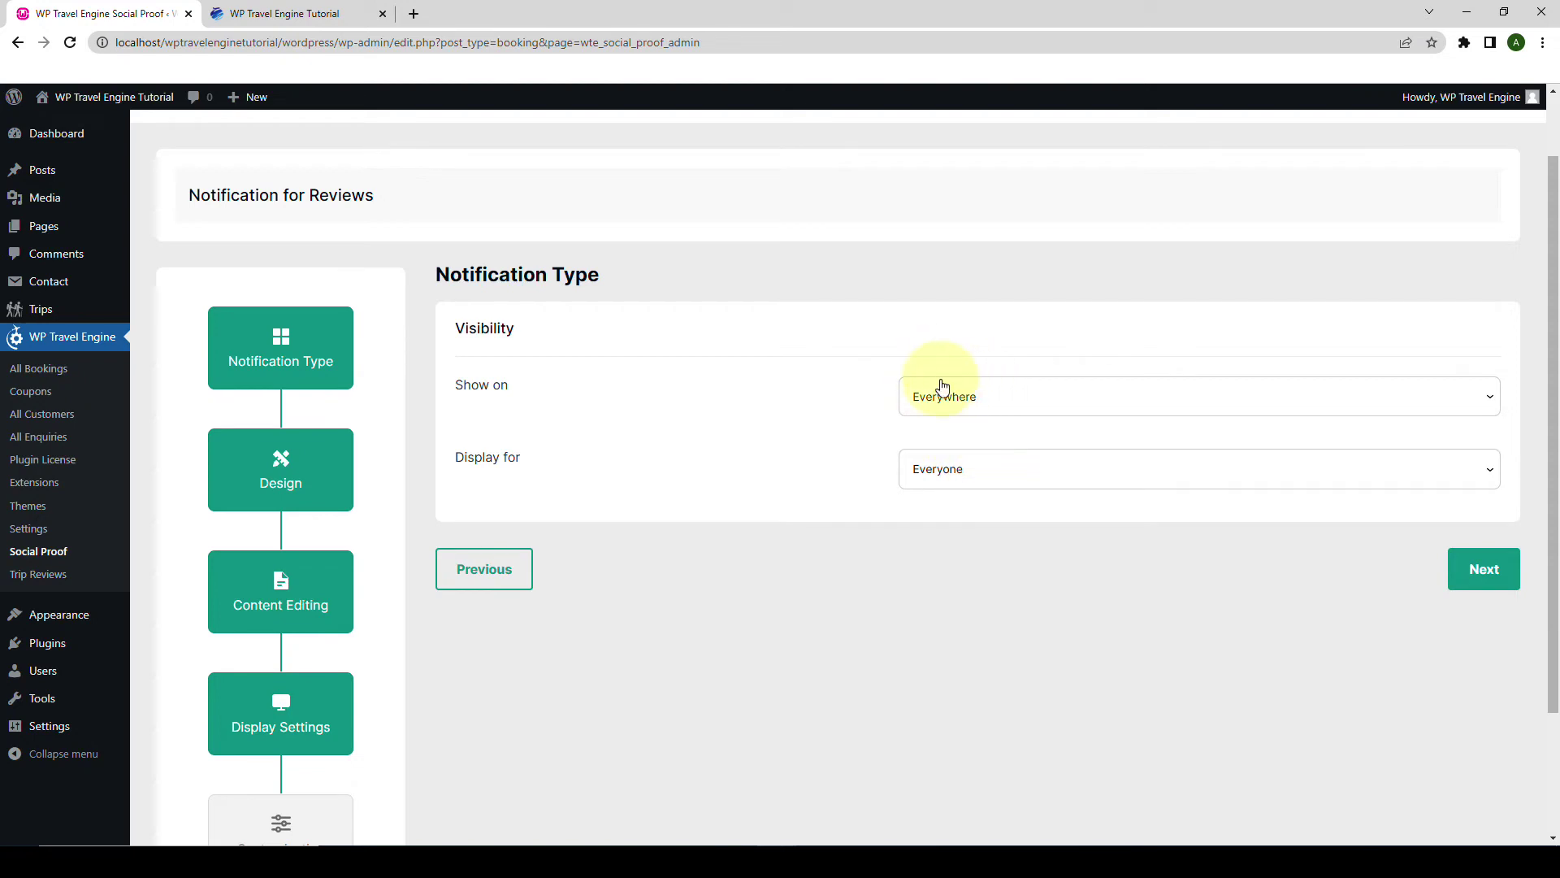
# Display the review notification for Everyone and continue to its customization settings.
pyautogui.click(938, 461)
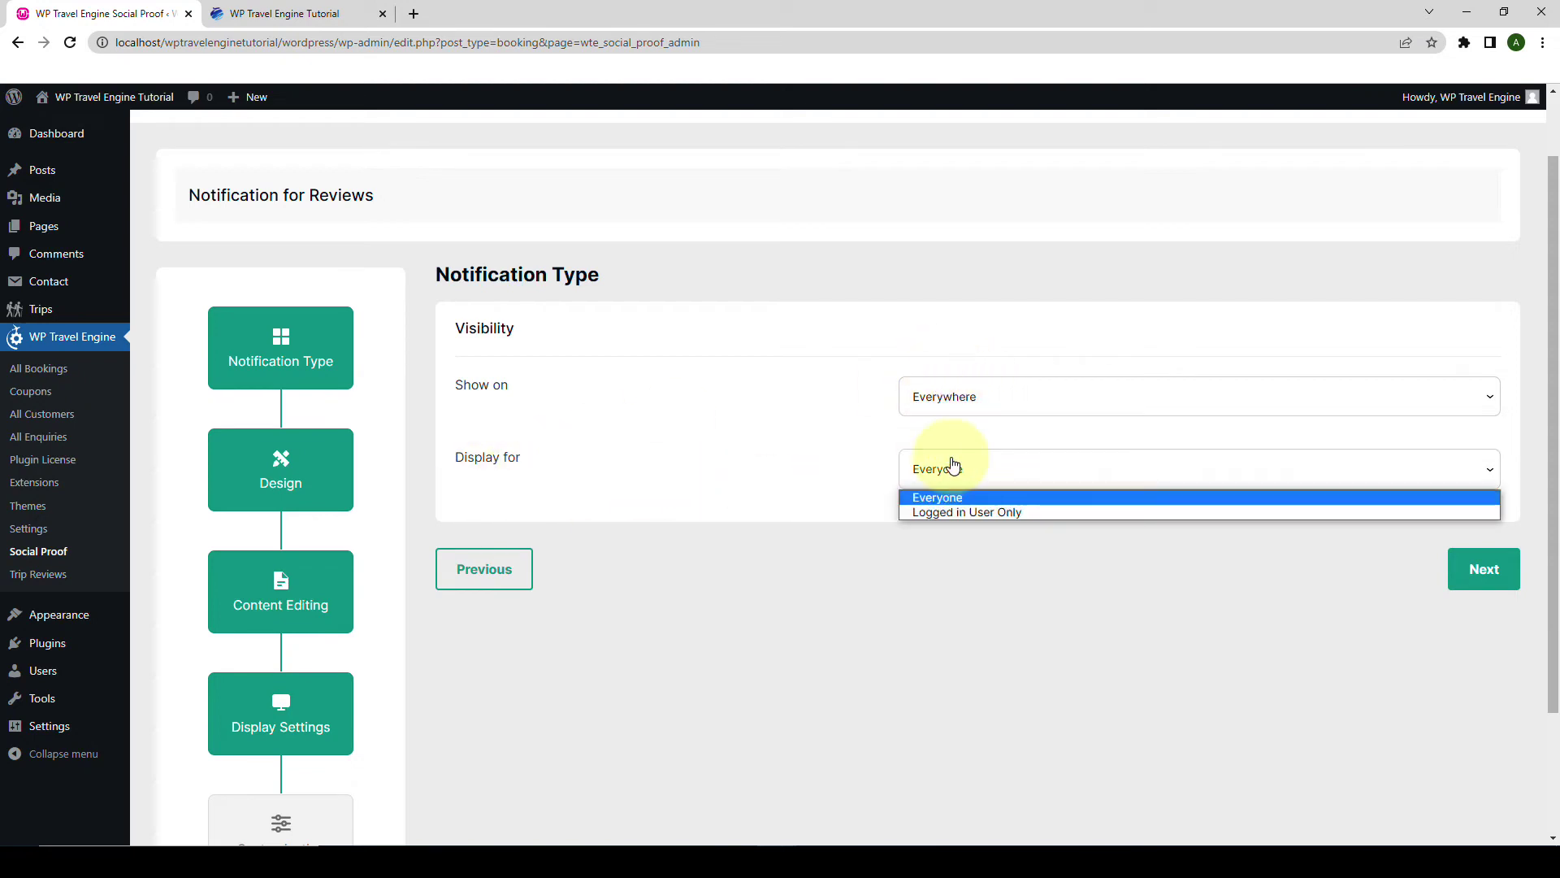
pyautogui.click(980, 502)
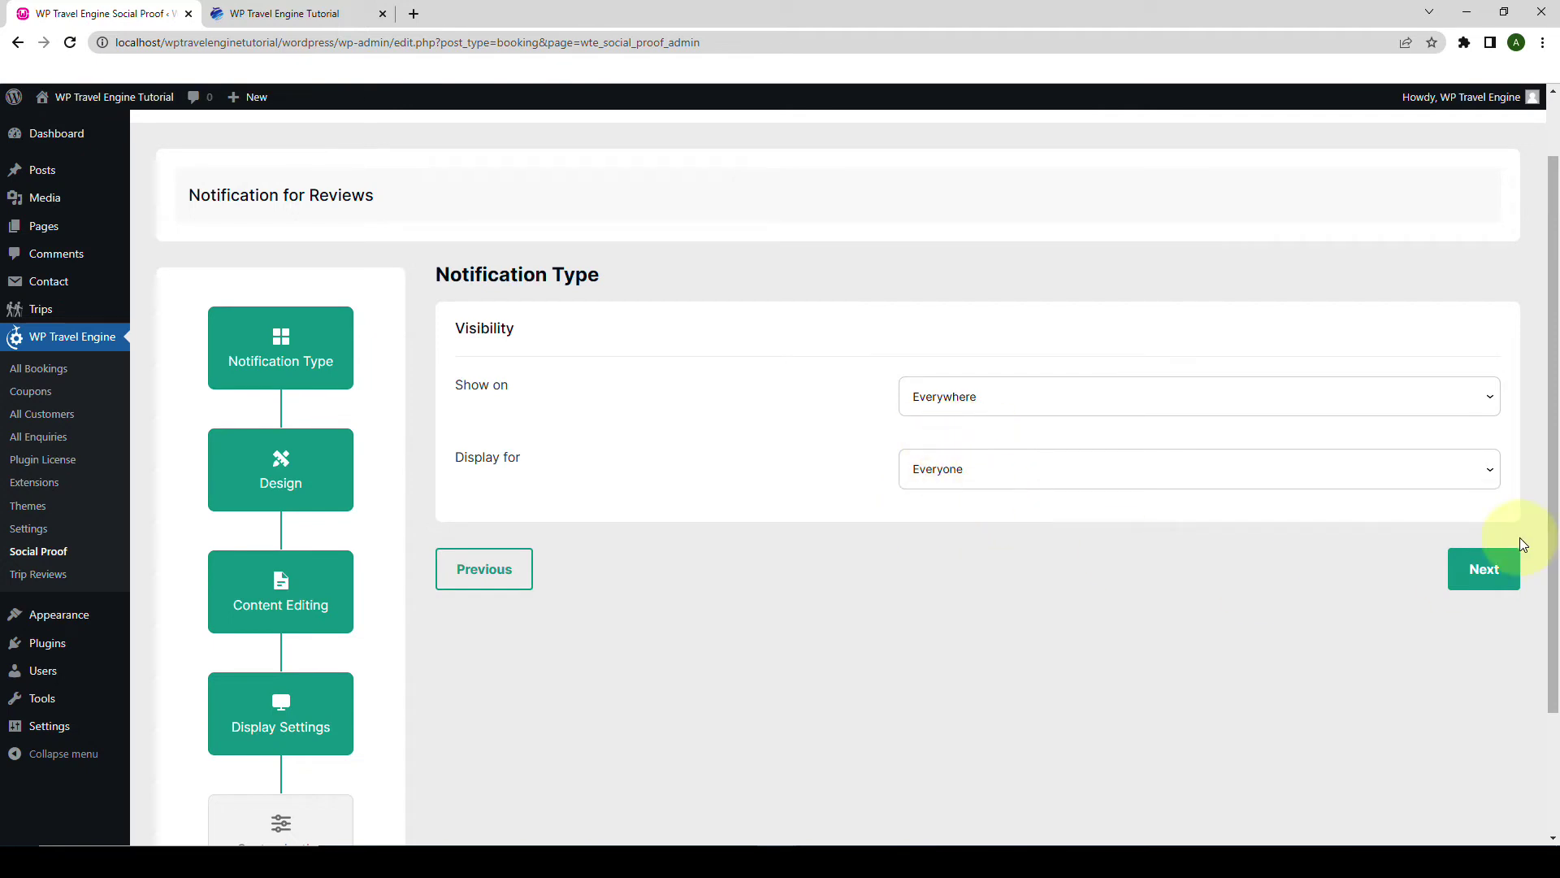
pyautogui.click(1476, 577)
# Check the position options for the review notification and keep it at Bottom Left.
pyautogui.scroll(-2, 792, 655)
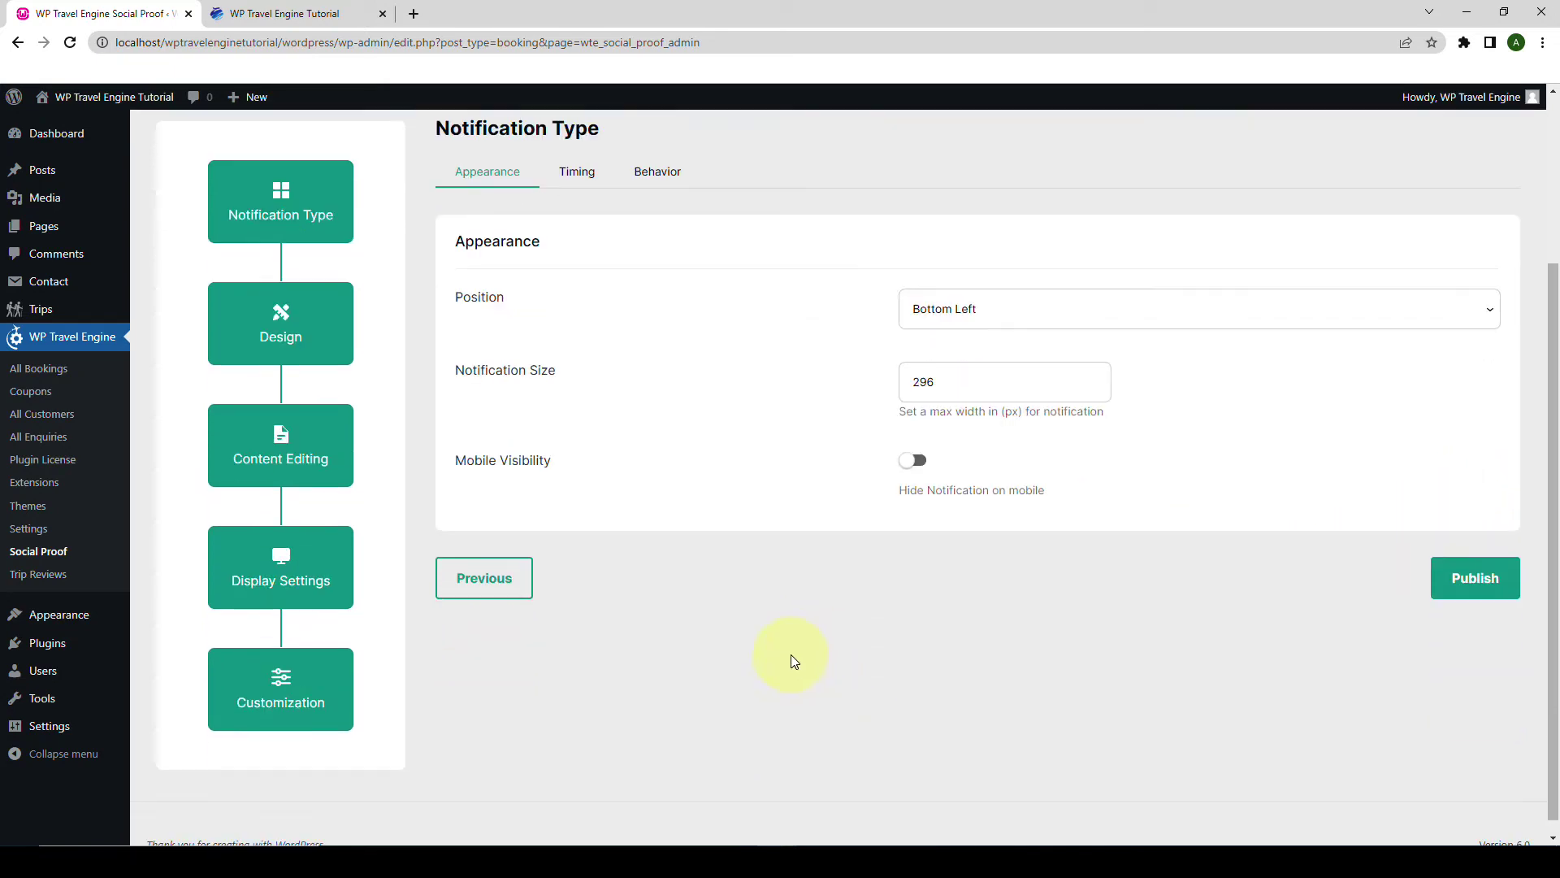
pyautogui.click(1002, 293)
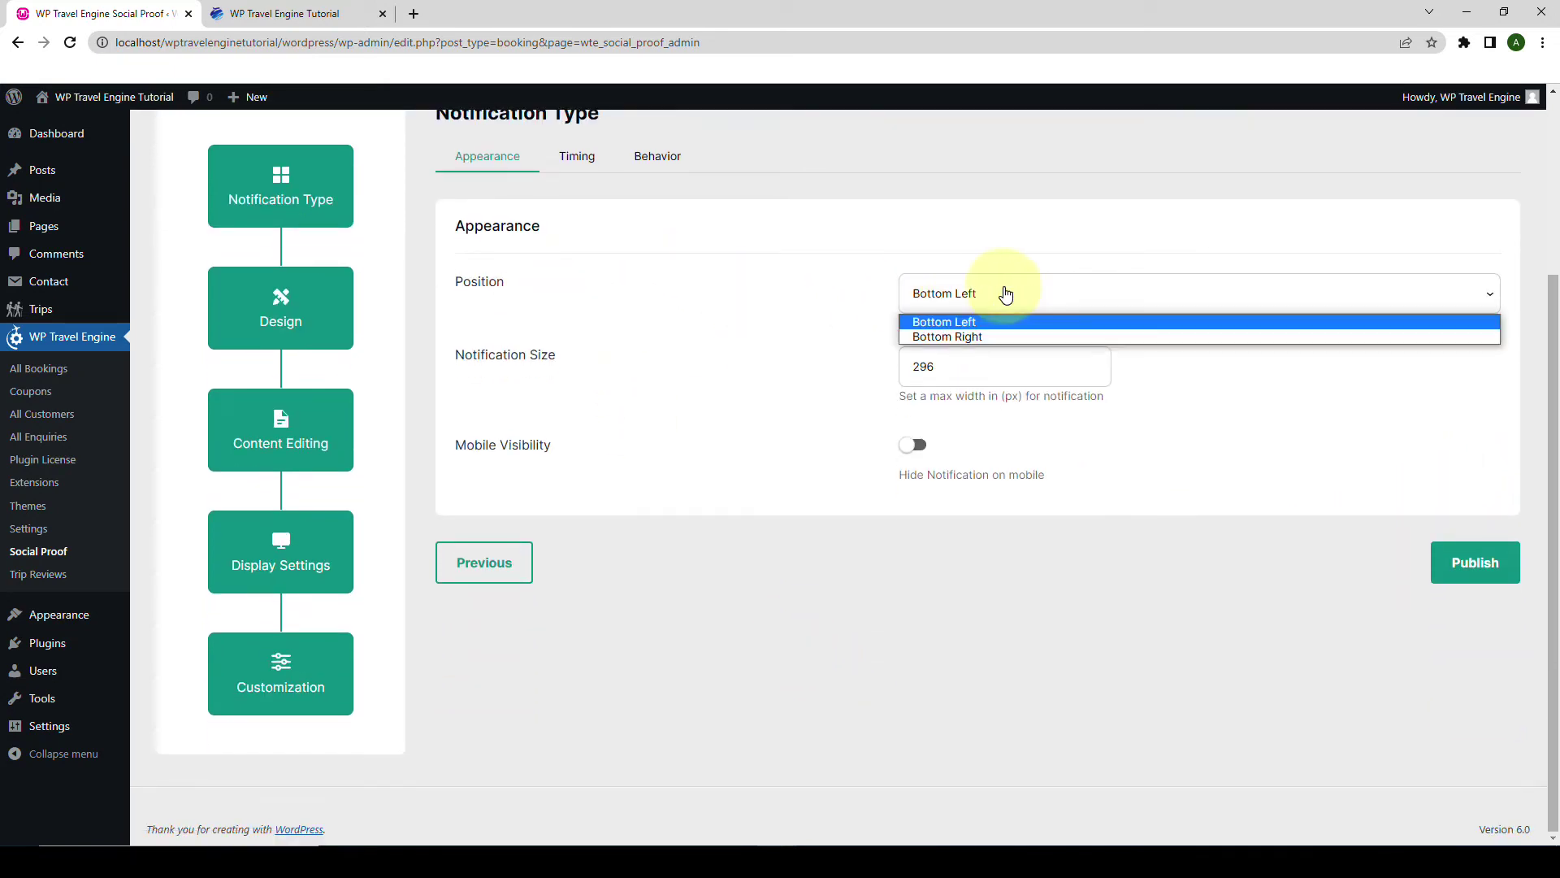
pyautogui.click(782, 347)
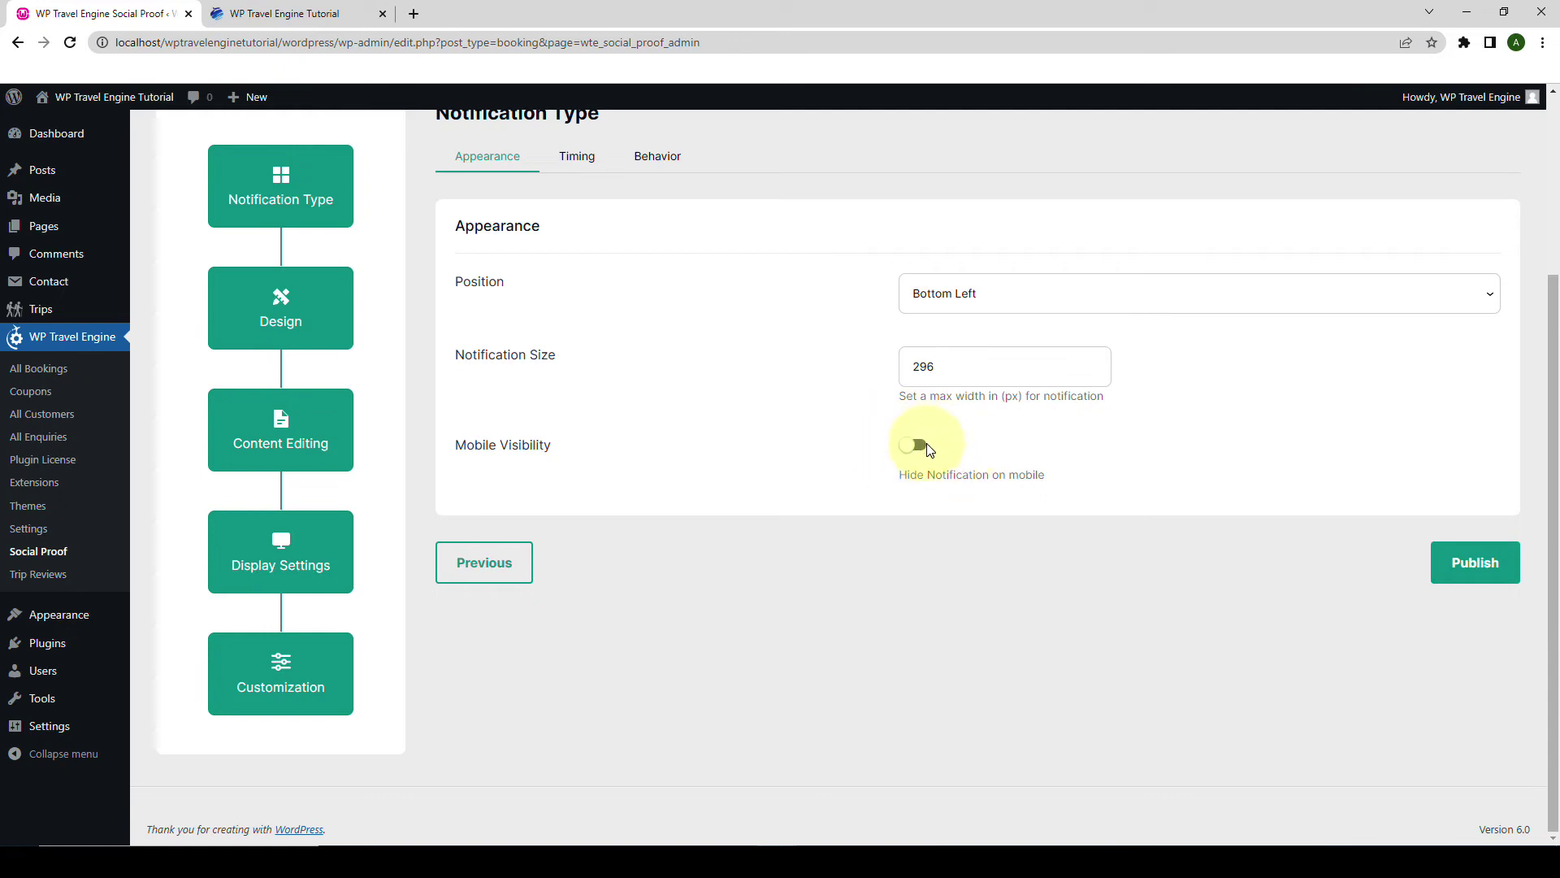
# In the timing settings, set the delay before the first notification to 1 second and the display duration to 15 seconds.
pyautogui.click(576, 157)
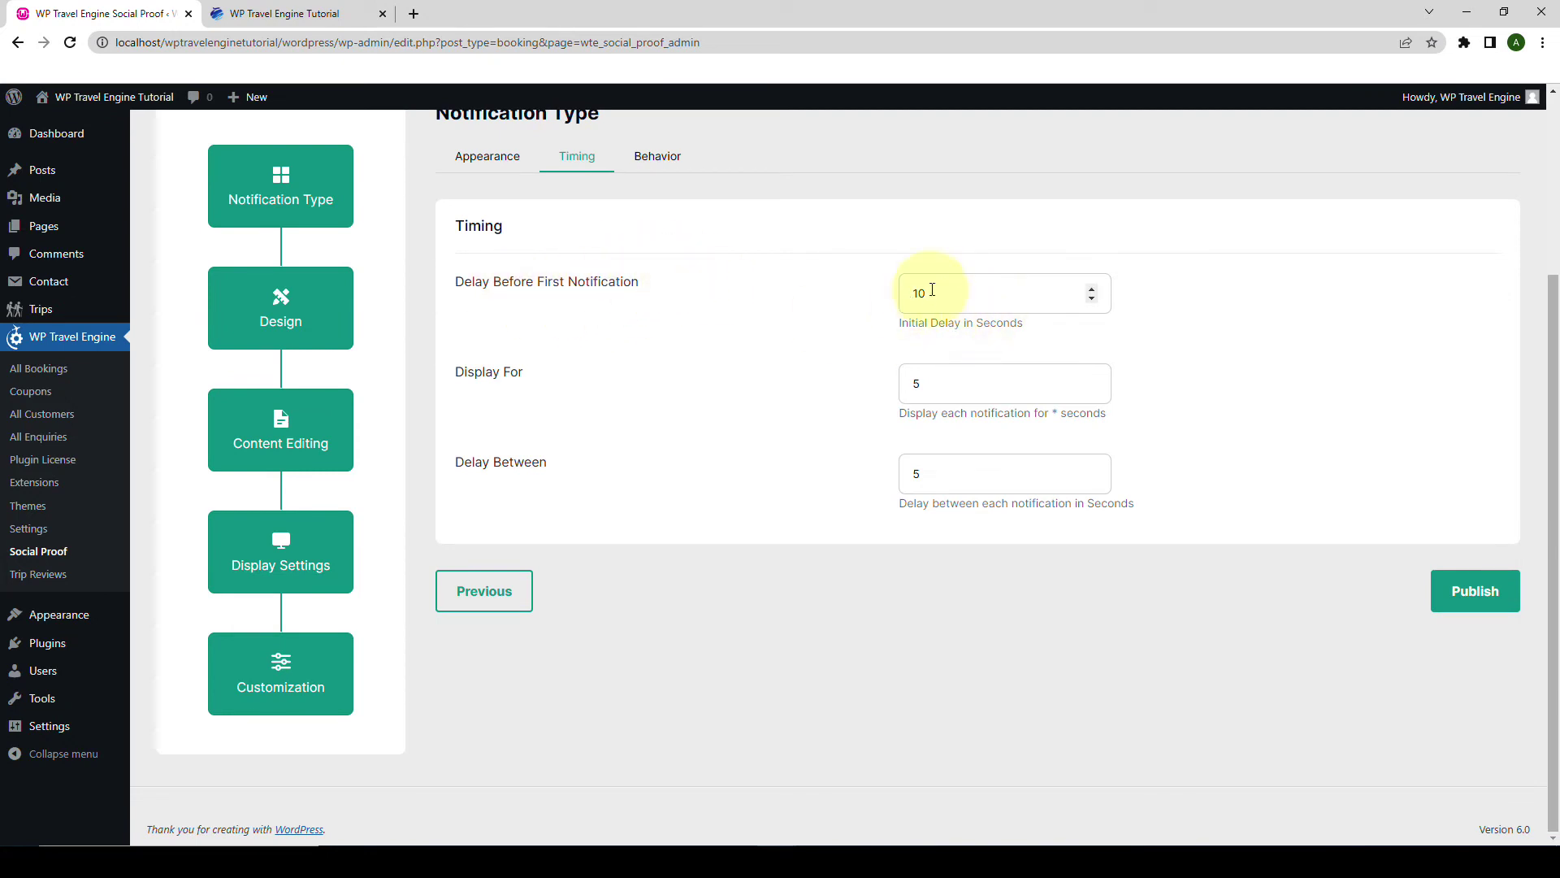
pyautogui.moveTo(930, 293); pyautogui.dragTo(897, 298)
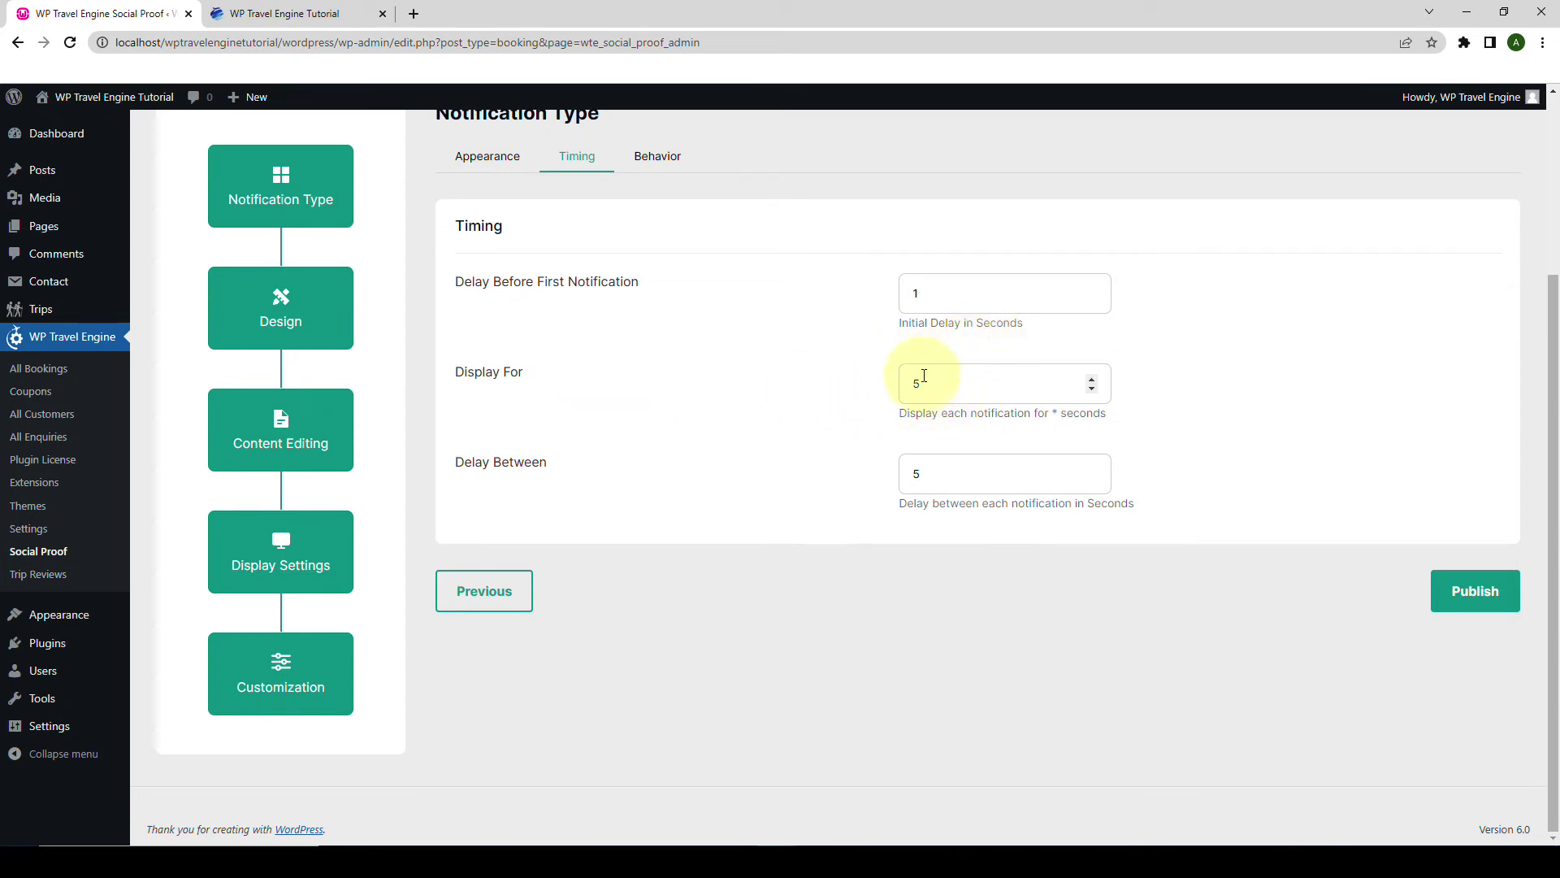
pyautogui.click(1091, 377)
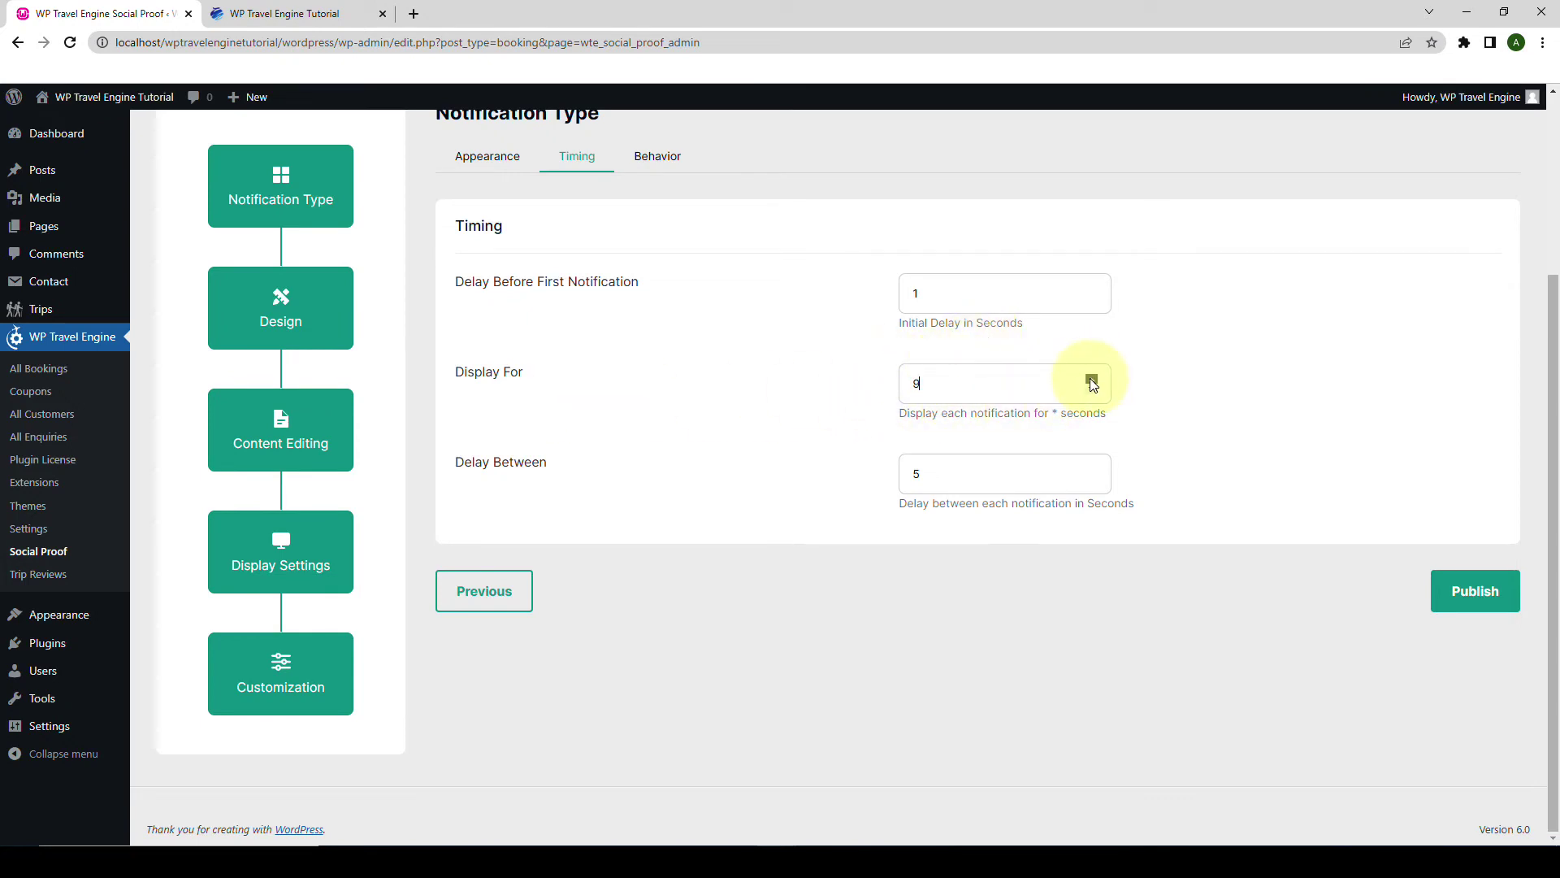
pyautogui.click(1090, 377)
pyautogui.click(1091, 377)
pyautogui.click(1091, 377)
pyautogui.click(1090, 377)
pyautogui.click(1091, 380)
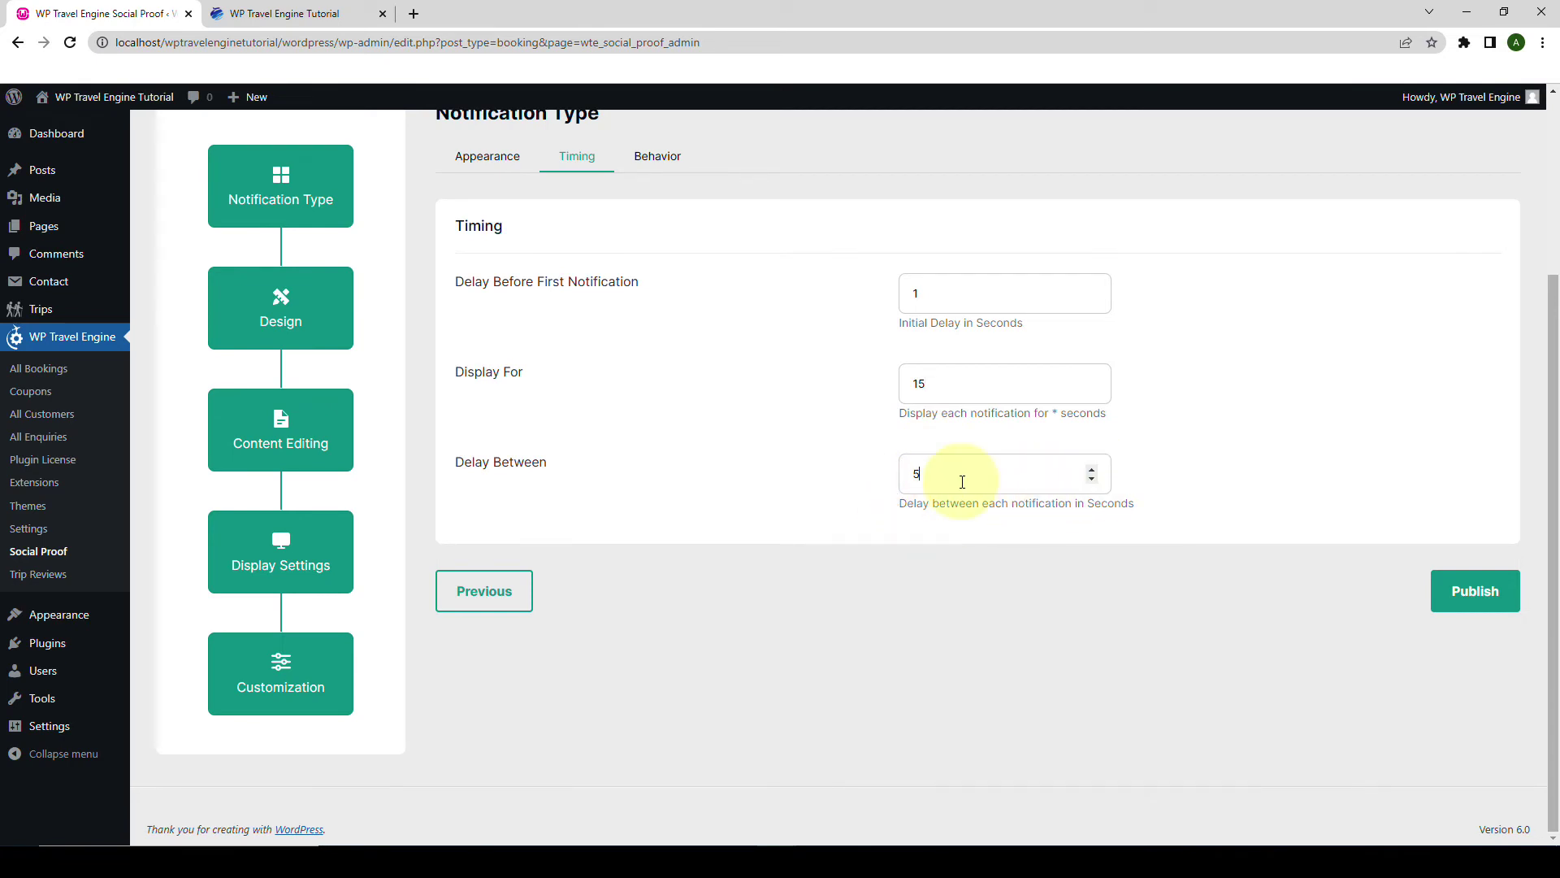
# Leave the delay between notifications at 5 seconds and publish the review notification with its existing behavior settings.
pyautogui.doubleClick(918, 478)
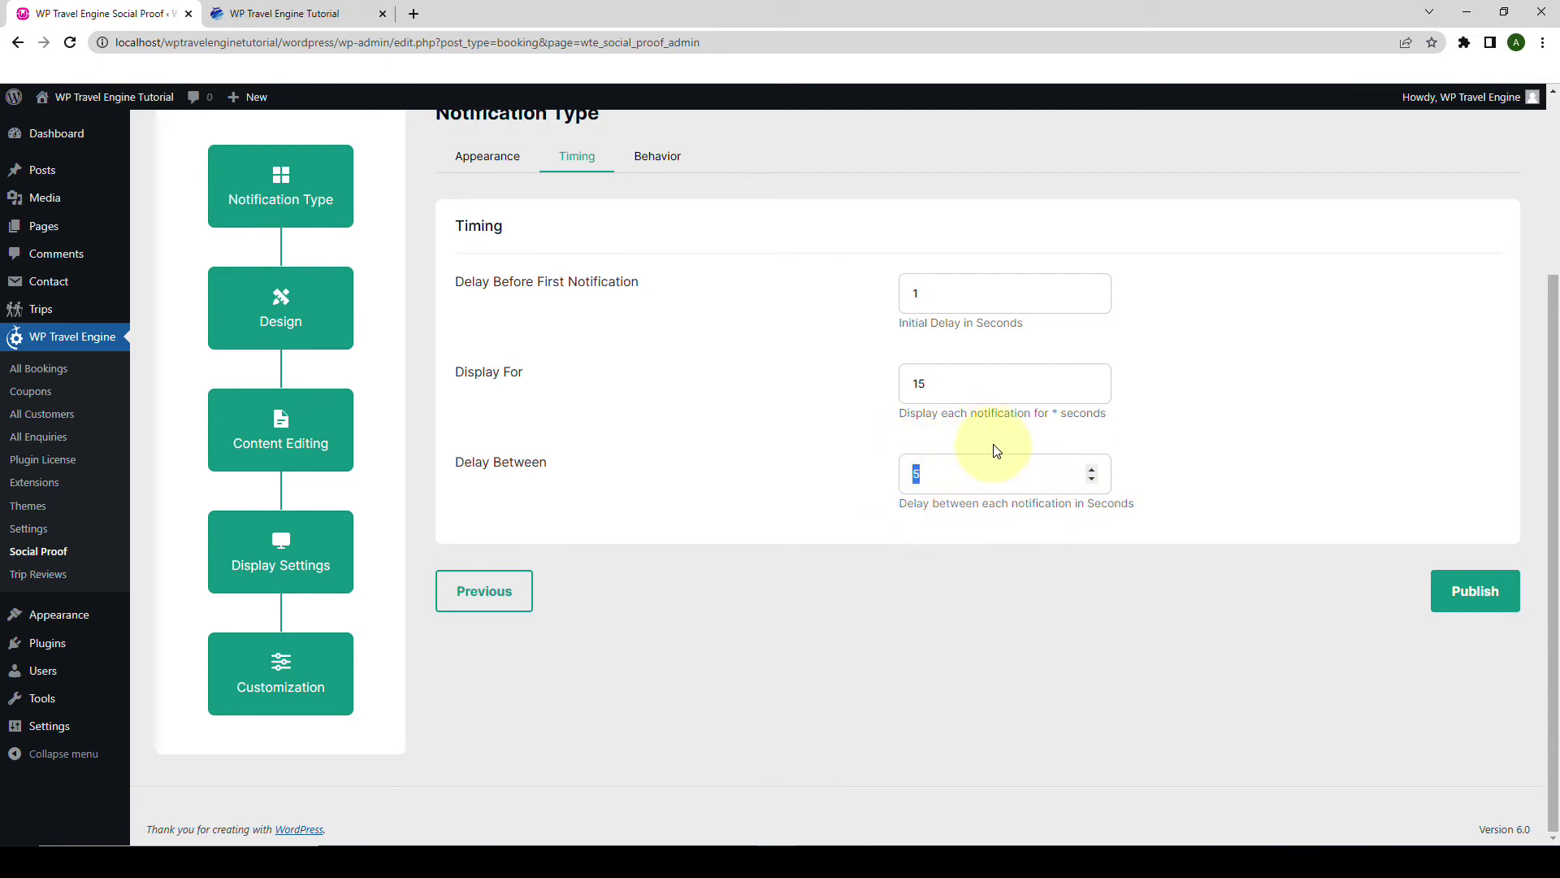
pyautogui.click(997, 451)
pyautogui.click(660, 158)
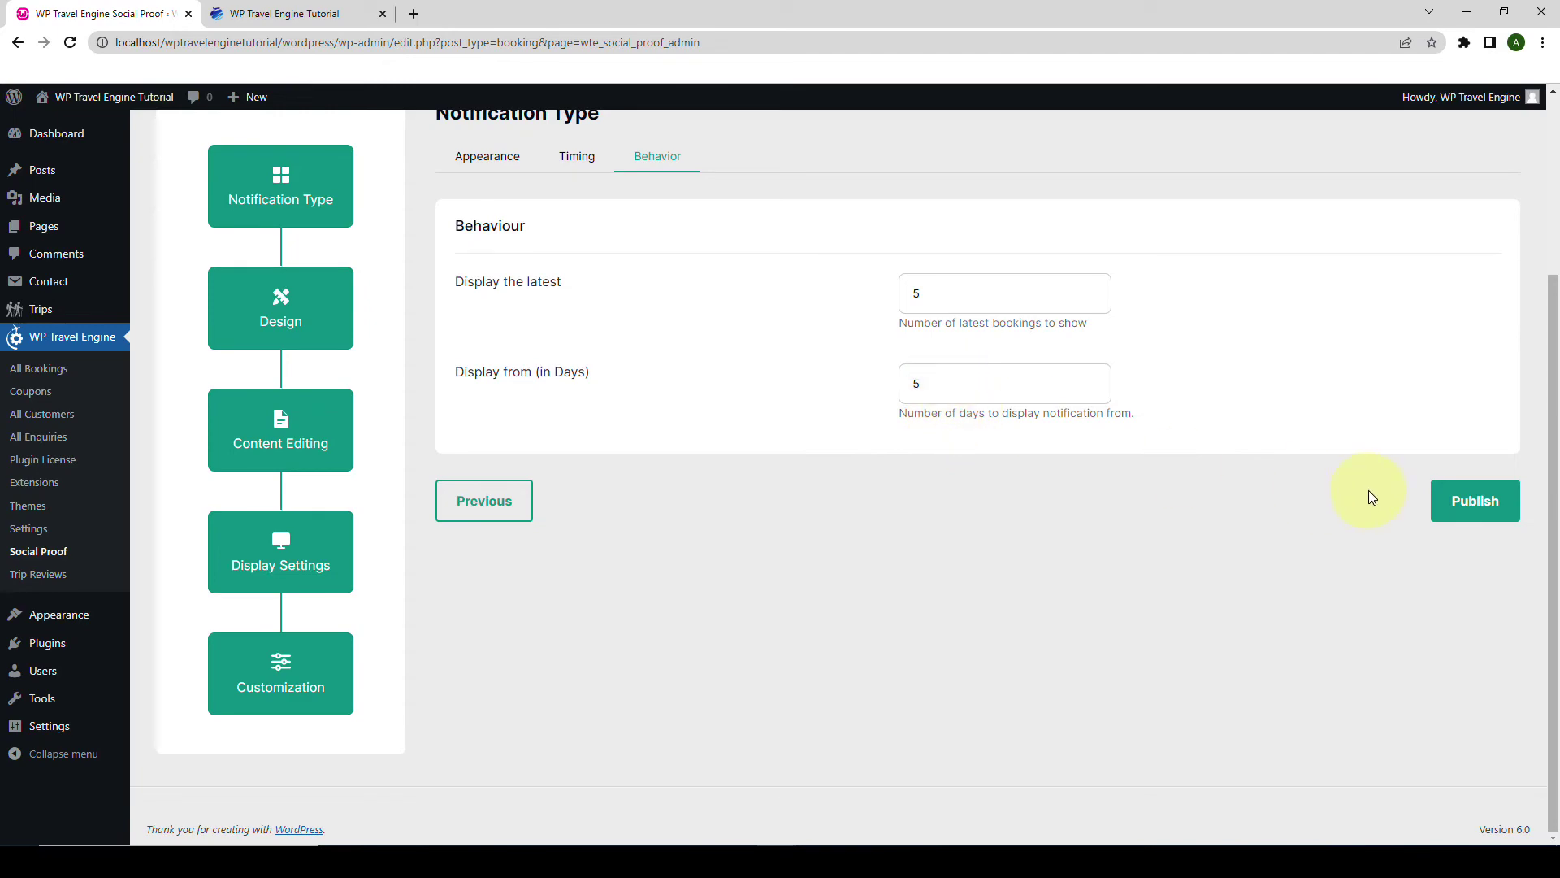
pyautogui.click(1483, 502)
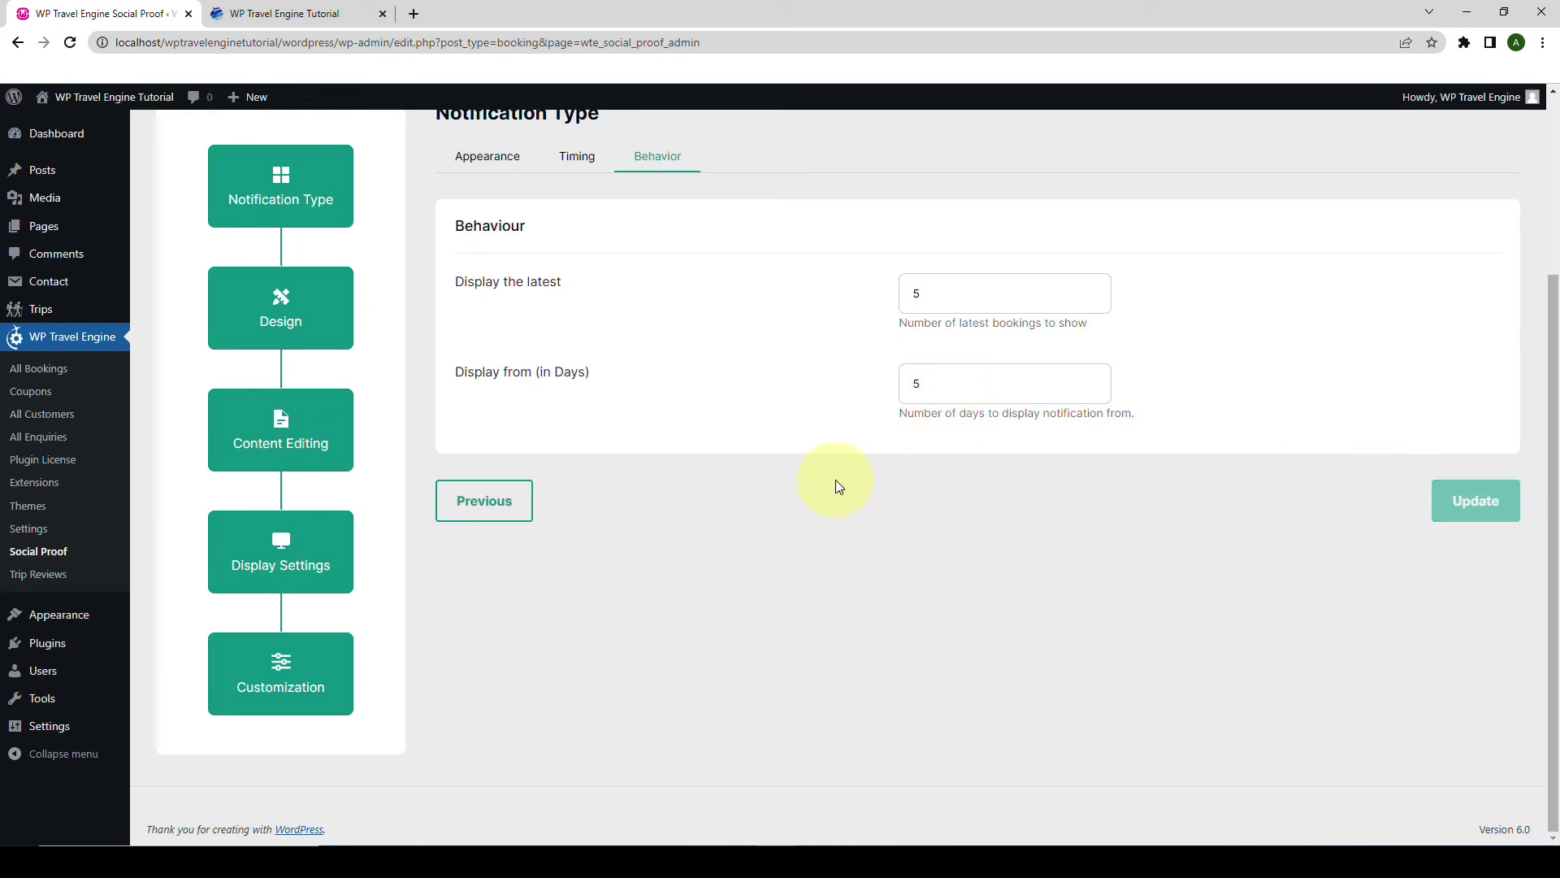
# On the front-end site, open the Ibis Lannion Cote De Granit Rose trip and go to its review form.
pyautogui.click(371, 13)
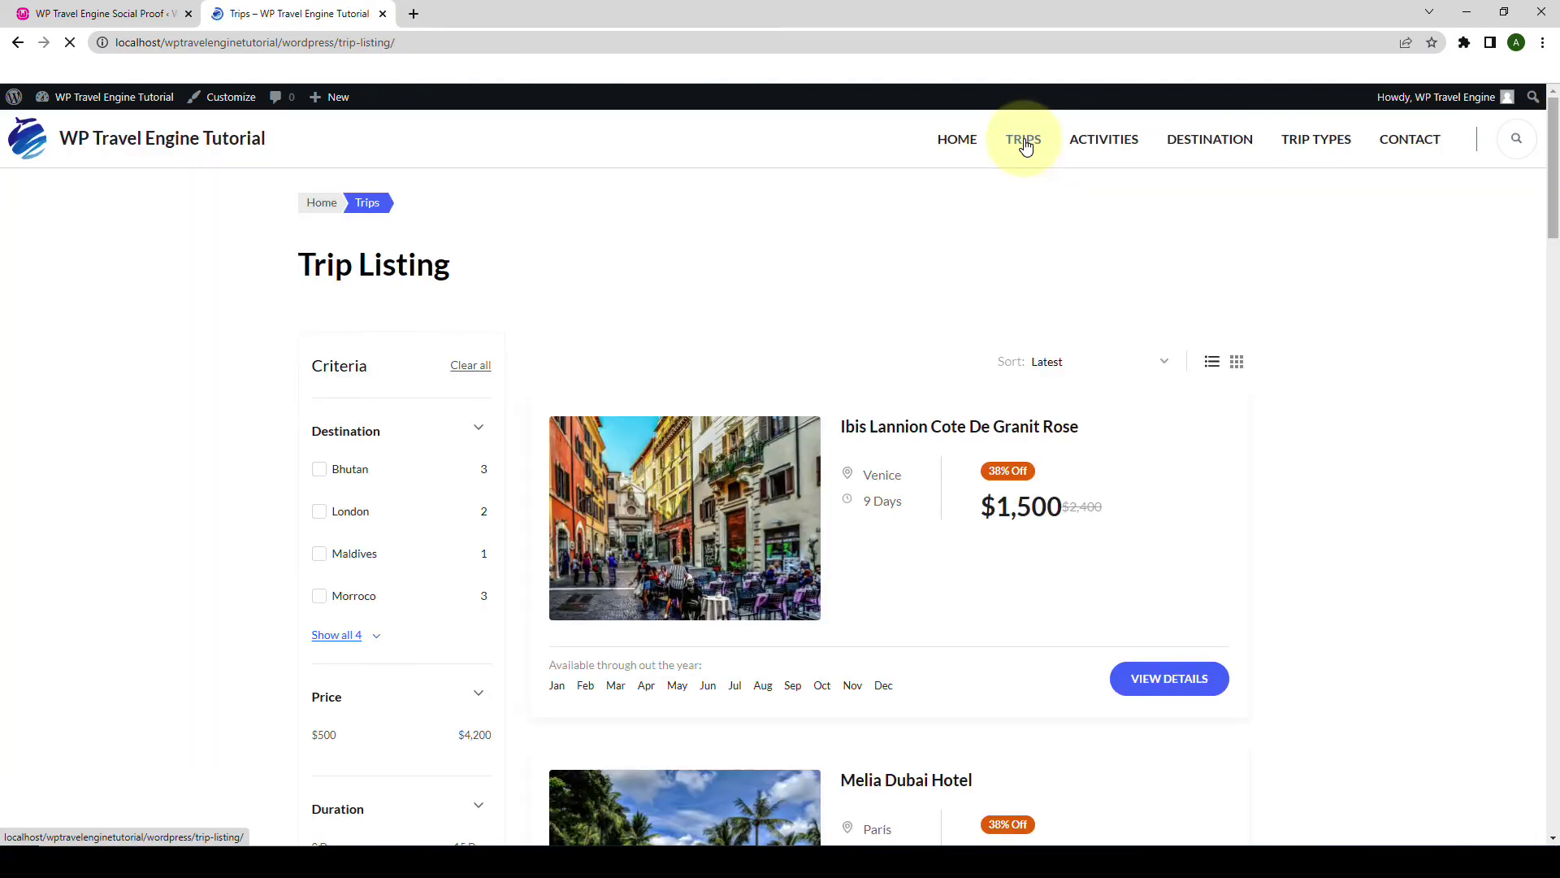
pyautogui.scroll(-1, 985, 334)
pyautogui.click(912, 346)
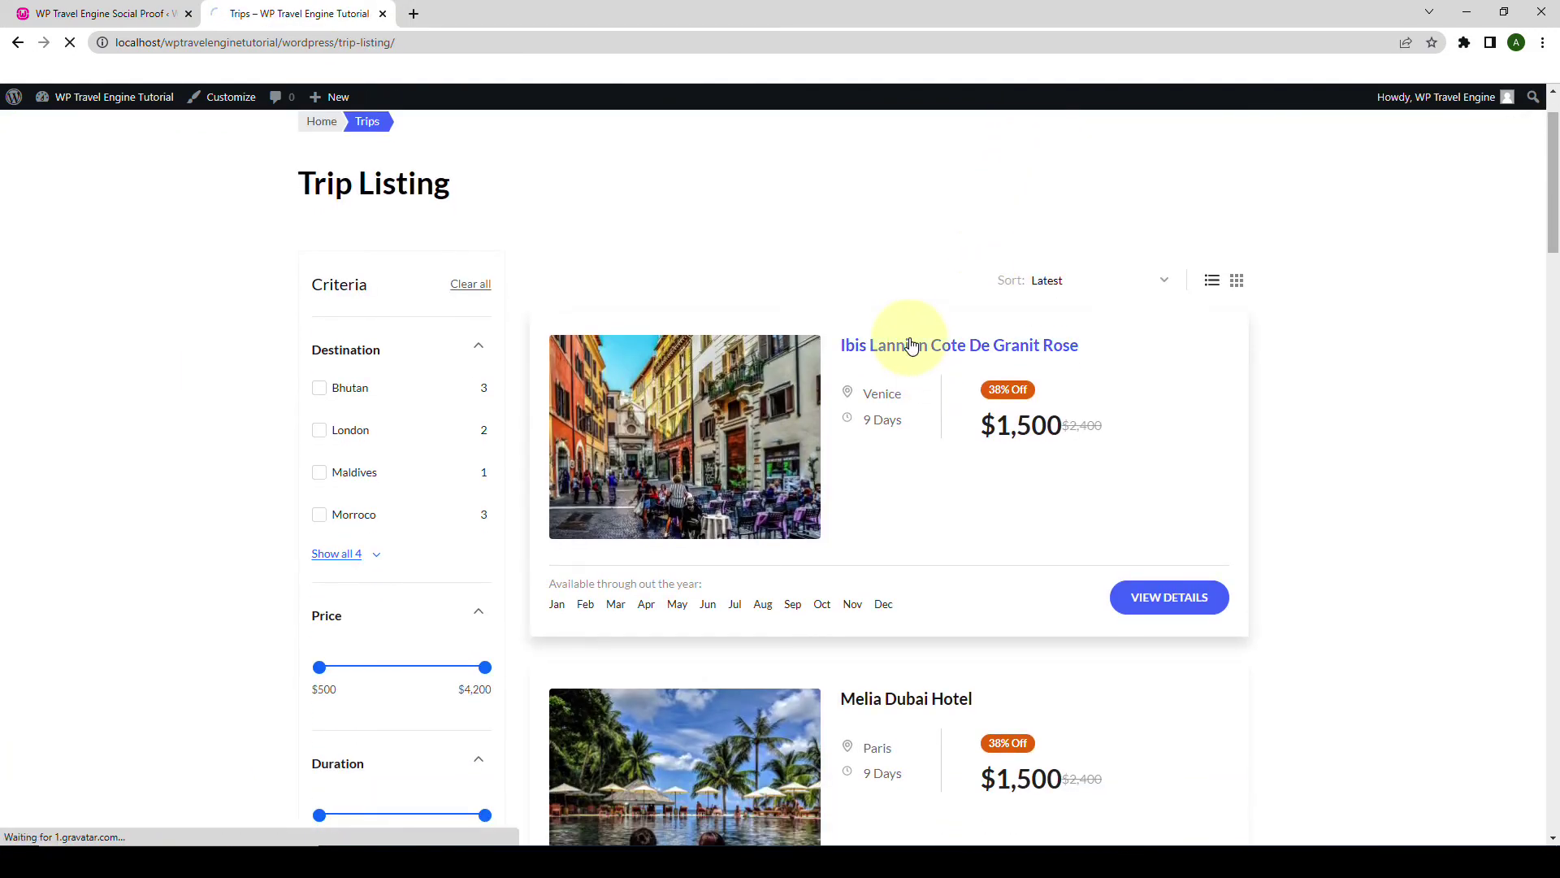
pyautogui.scroll(-8, 918, 373)
pyautogui.scroll(-5, 923, 393)
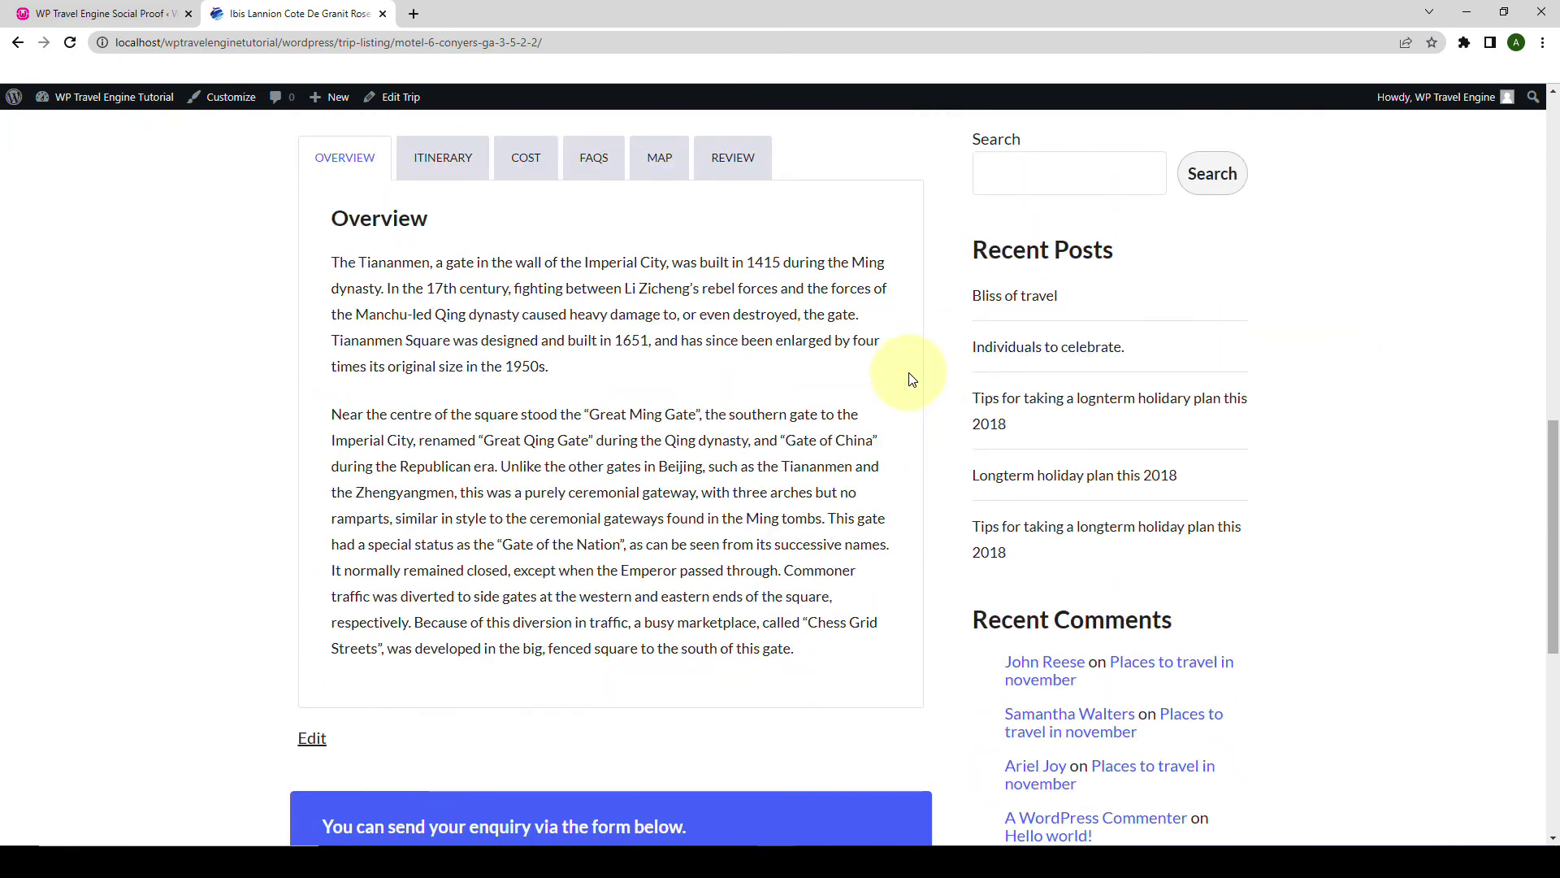
pyautogui.scroll(1, 731, 251)
pyautogui.click(731, 243)
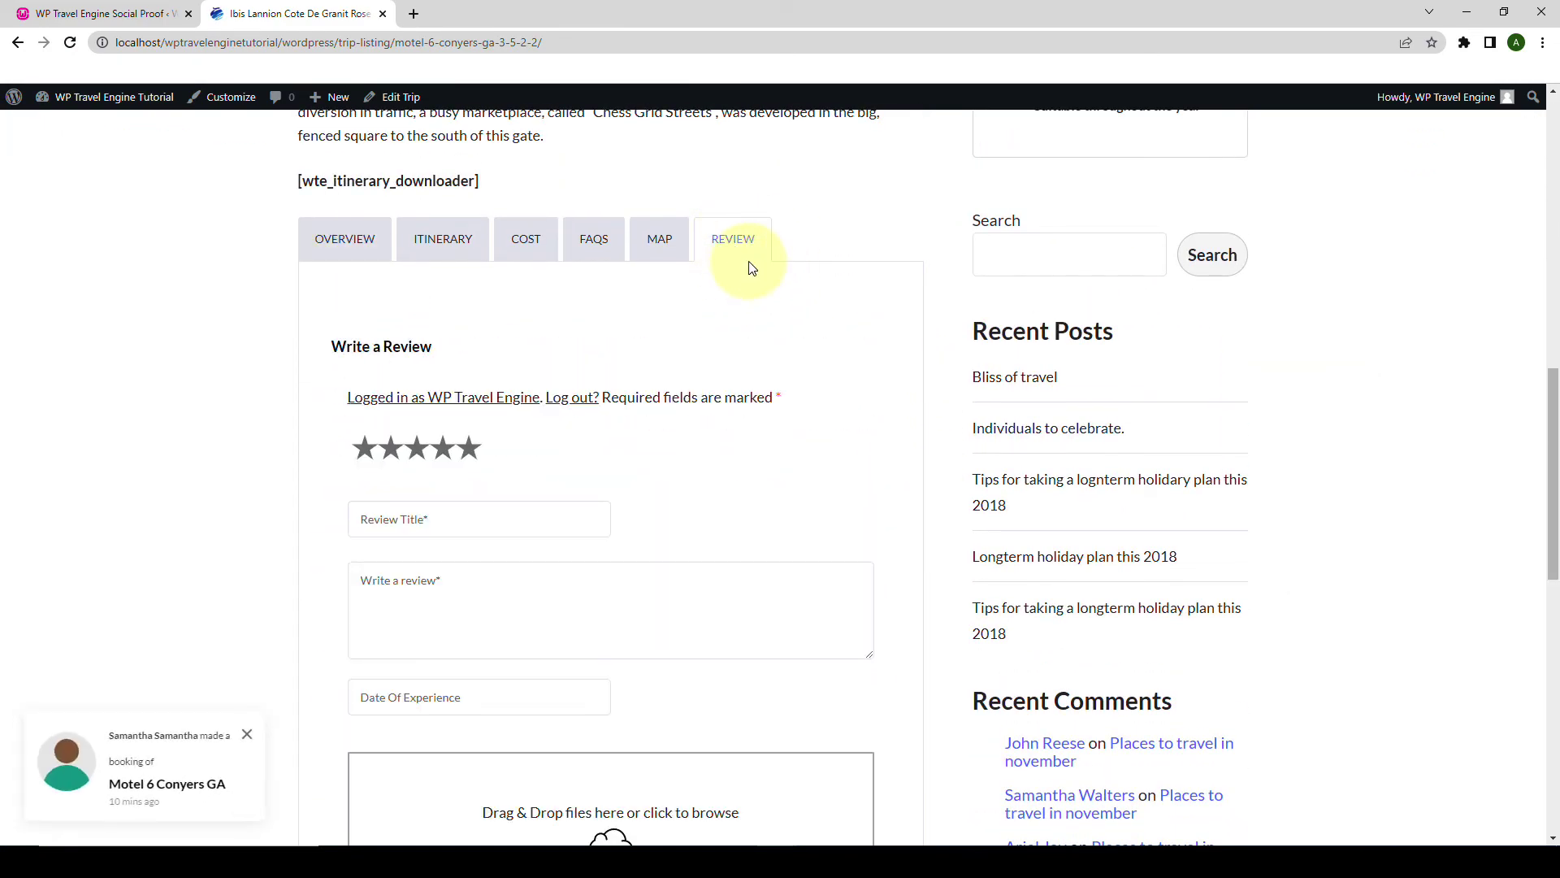
# Give the trip a five-star rating and title the review "Great Trip".
pyautogui.scroll(-1, 568, 411)
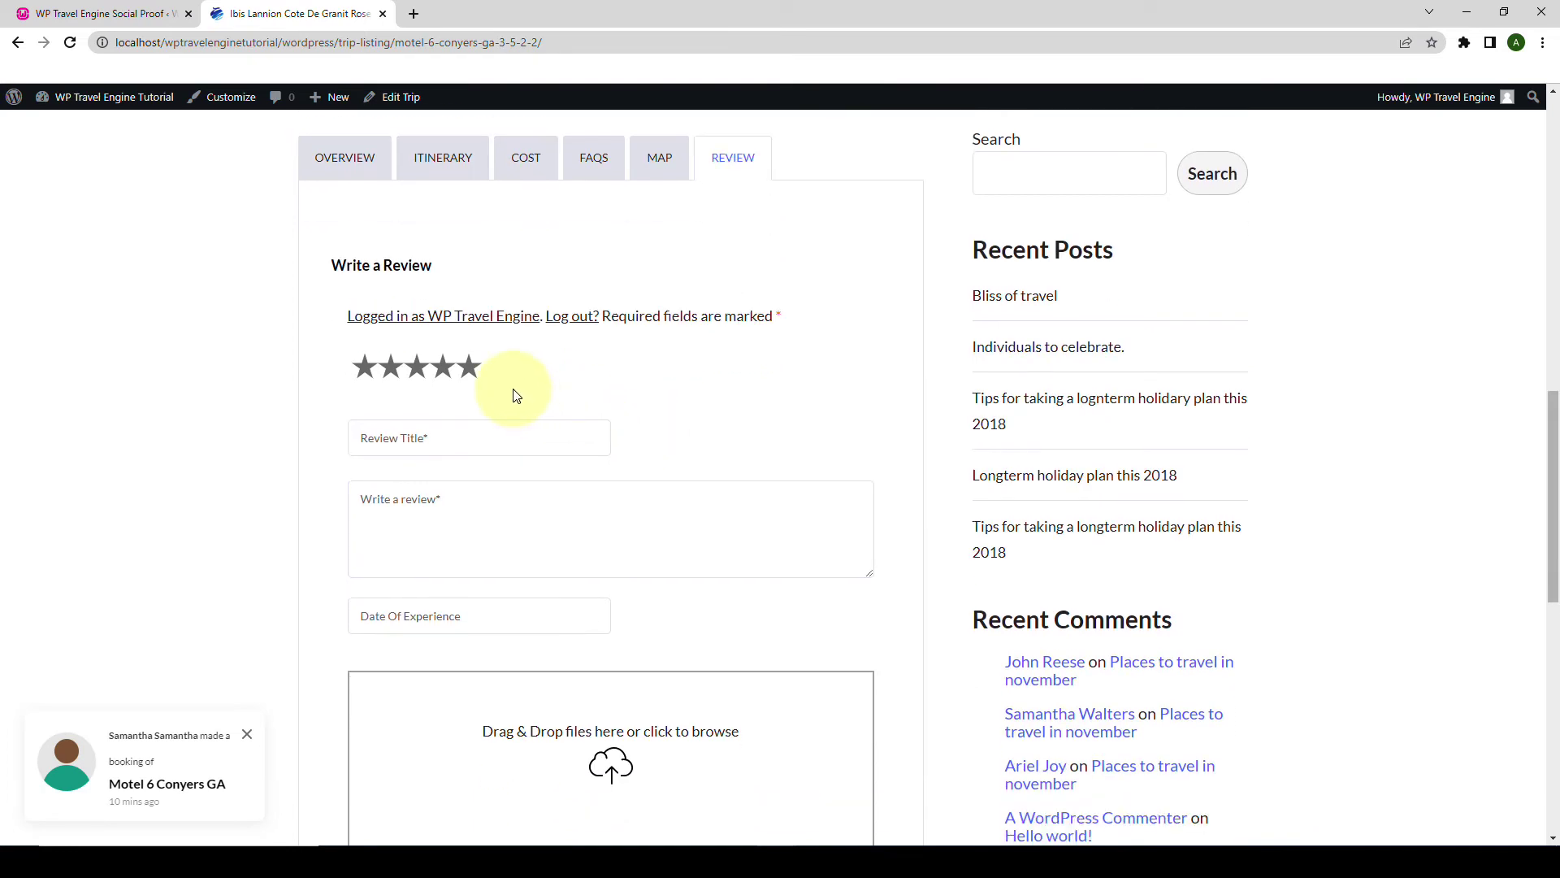
pyautogui.click(469, 362)
pyautogui.scroll(-2, 499, 363)
pyautogui.scroll(-1, 499, 363)
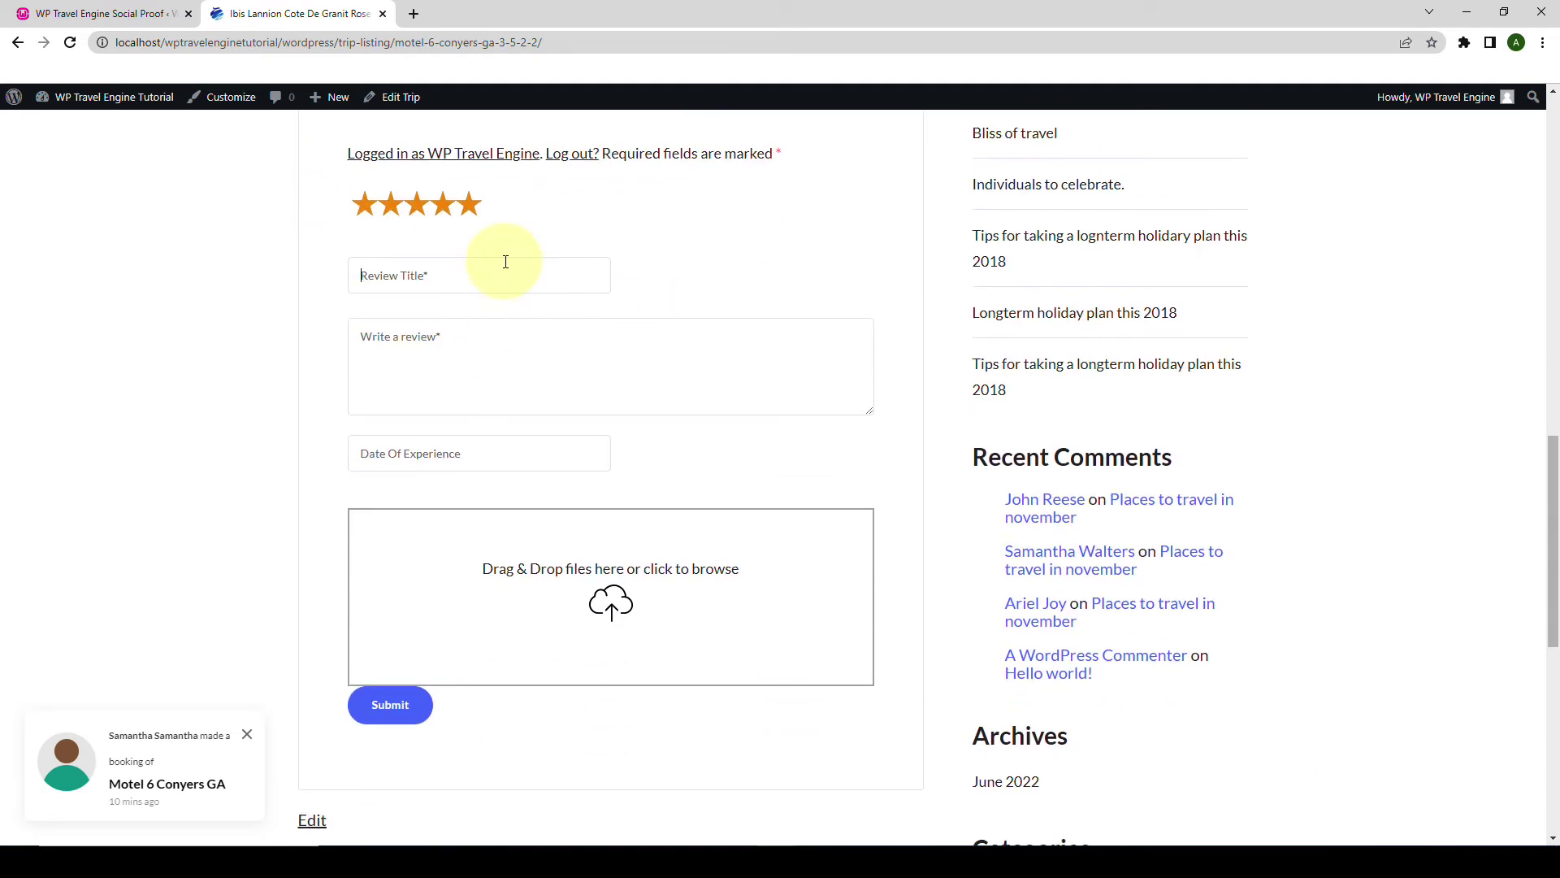
pyautogui.write('Great Trip')
# Write the review text "This is the best trip that I have ever been a part of. Thankyou for such an amazing experience.".
pyautogui.click(551, 351)
pyautogui.write('This is the best tri')
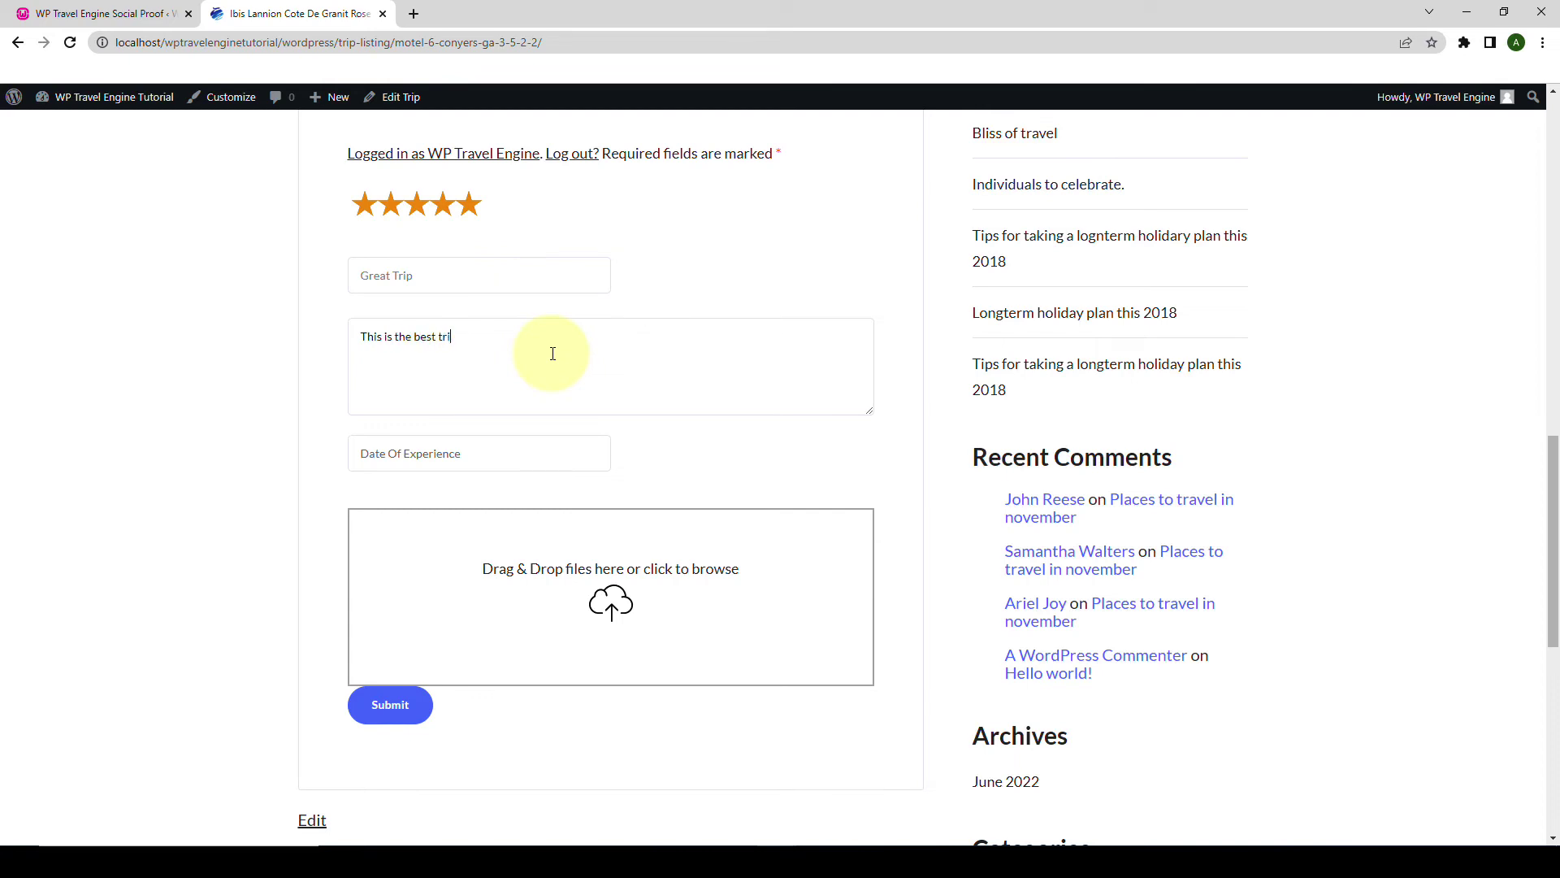
pyautogui.write('p that I have ever been a part of. Thankyou for such an amazing experience.')
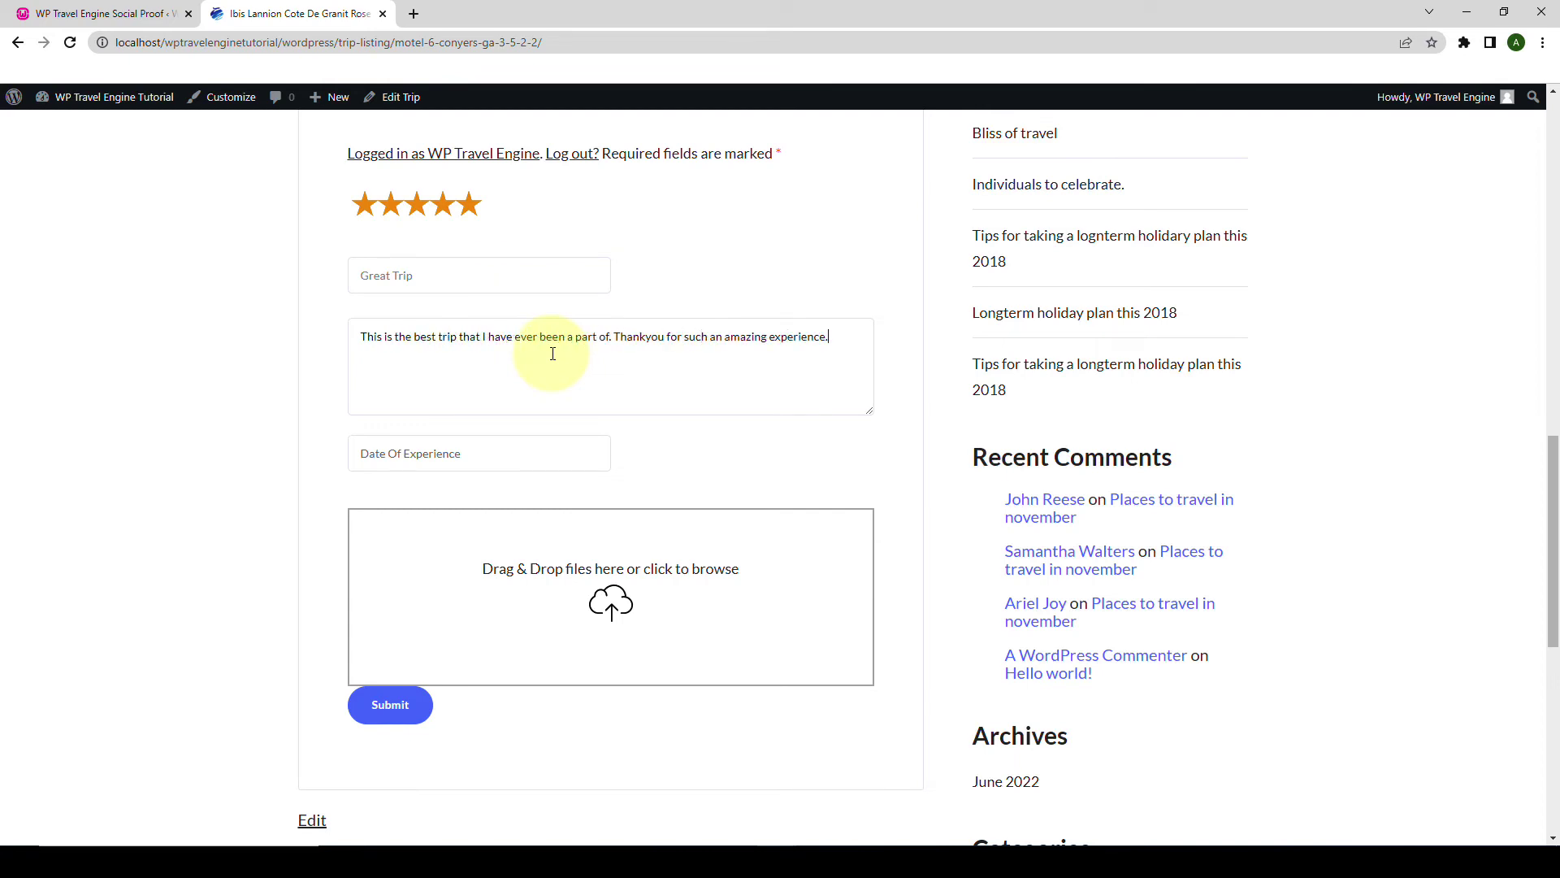
# Pick a date of experience for the trip review and submit it.
pyautogui.click(515, 455)
pyautogui.click(529, 593)
pyautogui.click(375, 704)
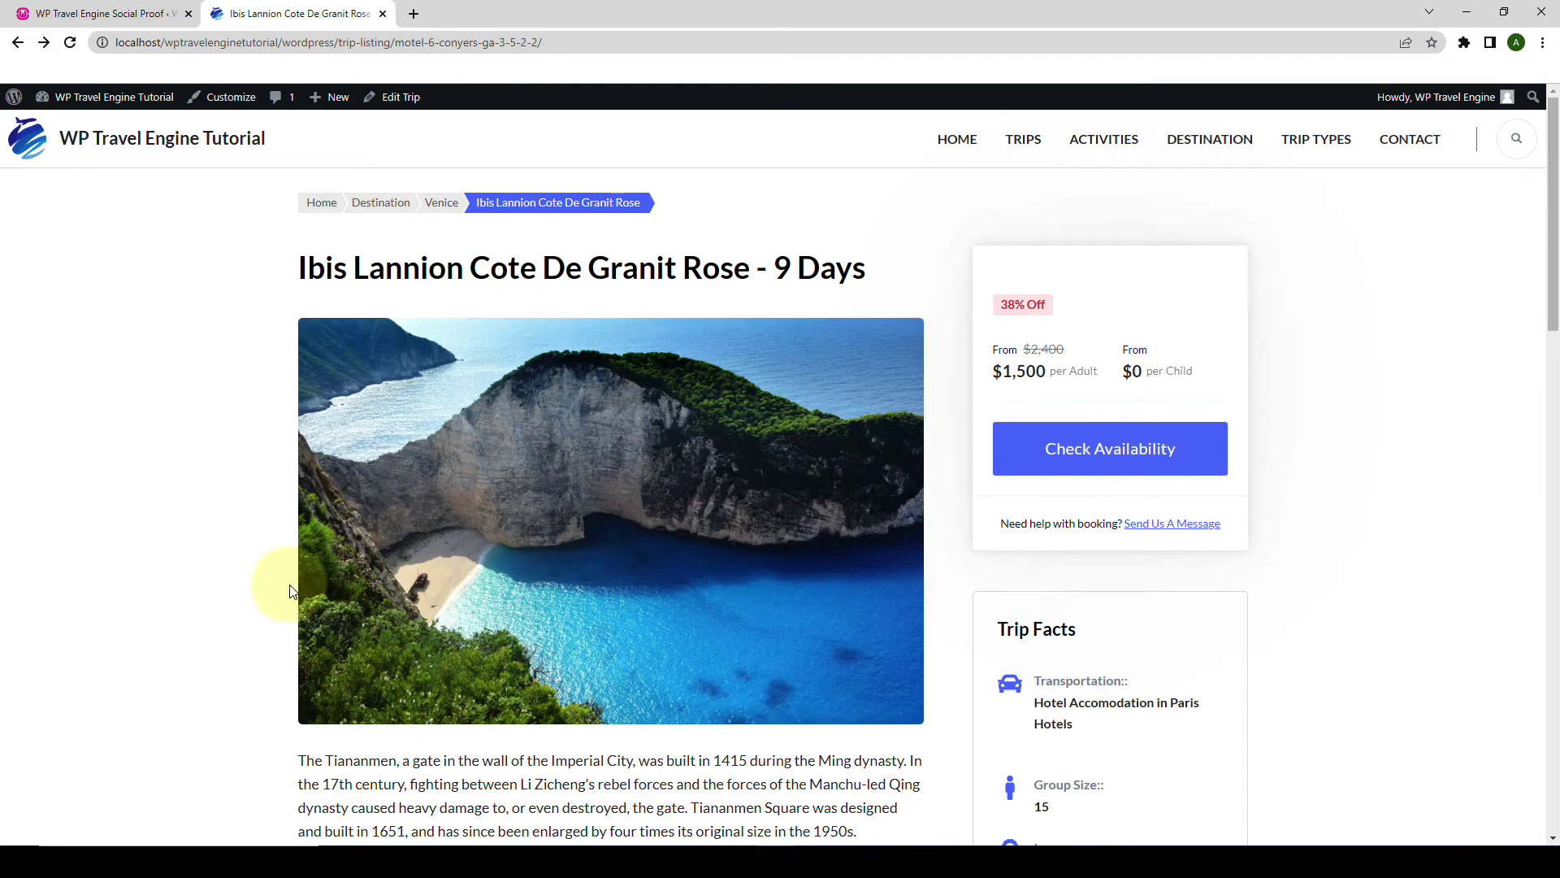
# Return to the Social Proof dashboard in the site admin and enable Notification for Reviews.
pyautogui.click(142, 18)
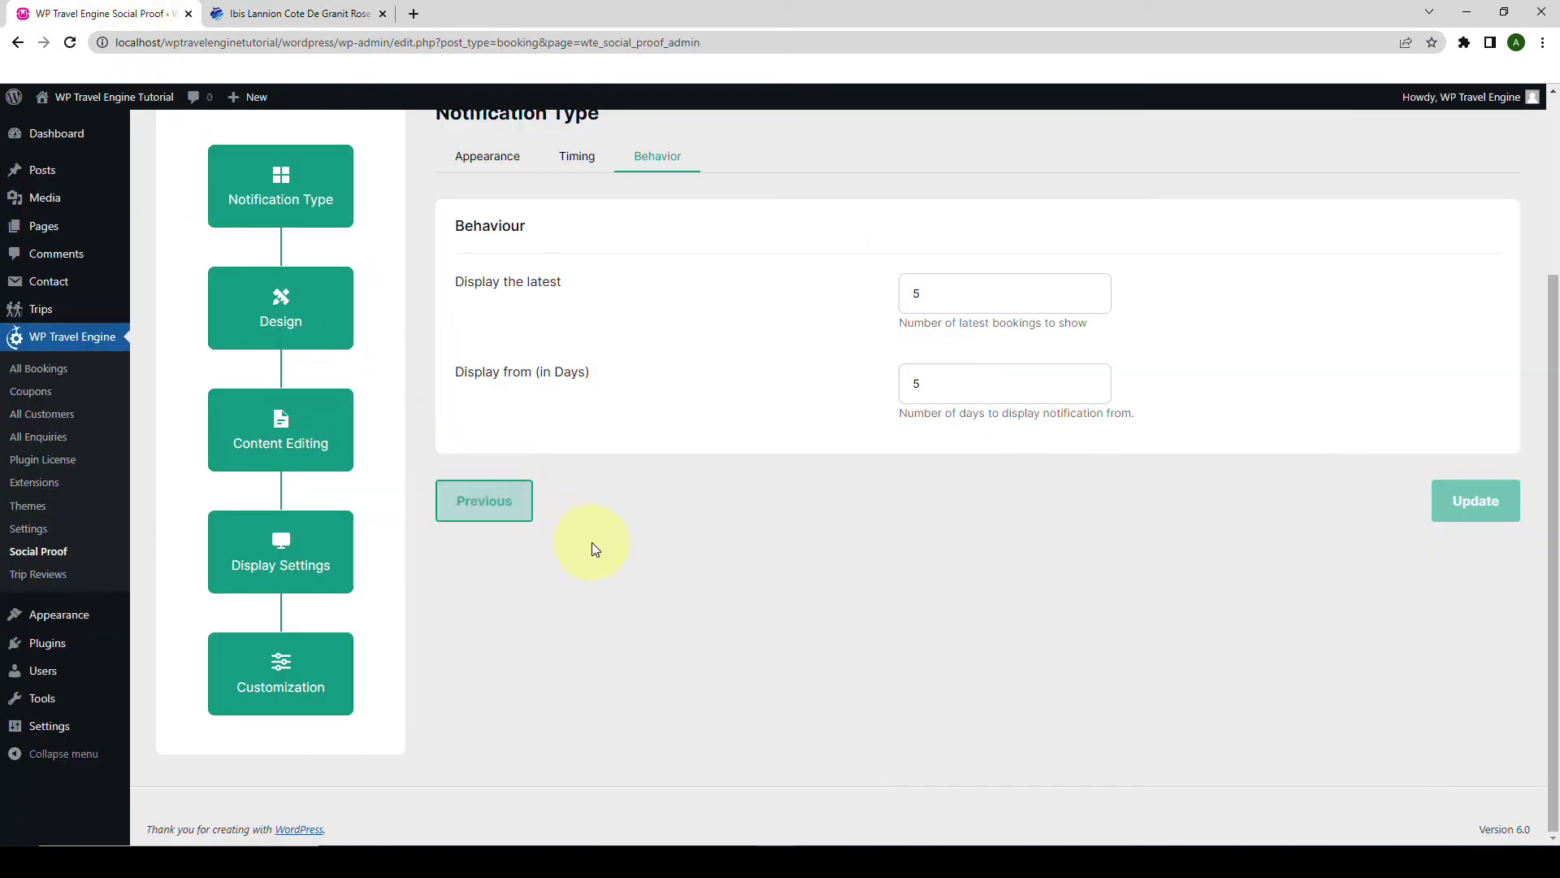
pyautogui.scroll(3, 609, 598)
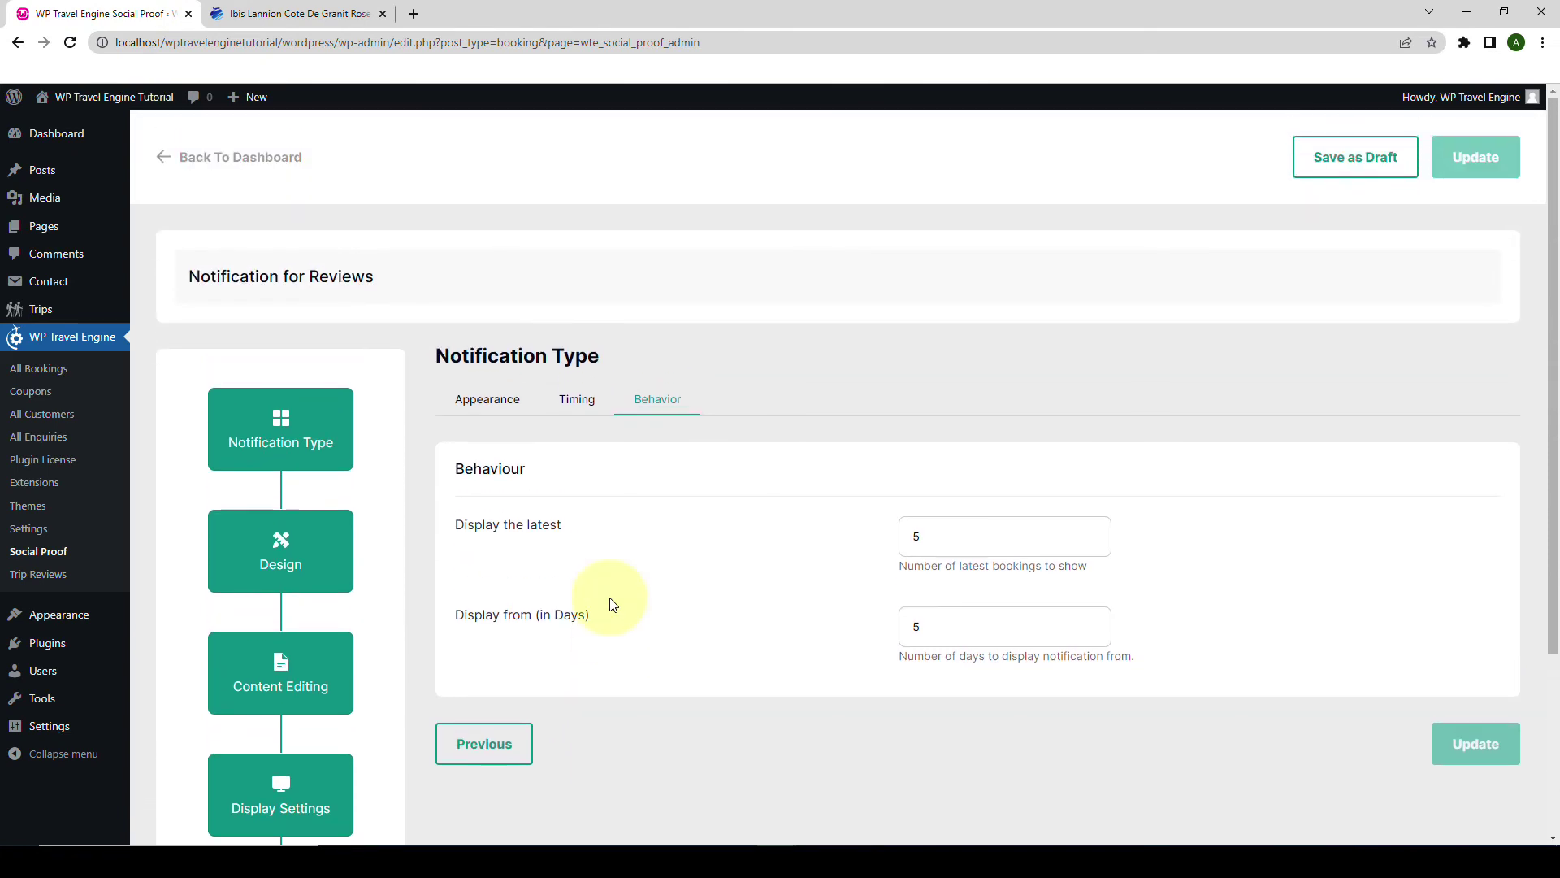
pyautogui.click(234, 166)
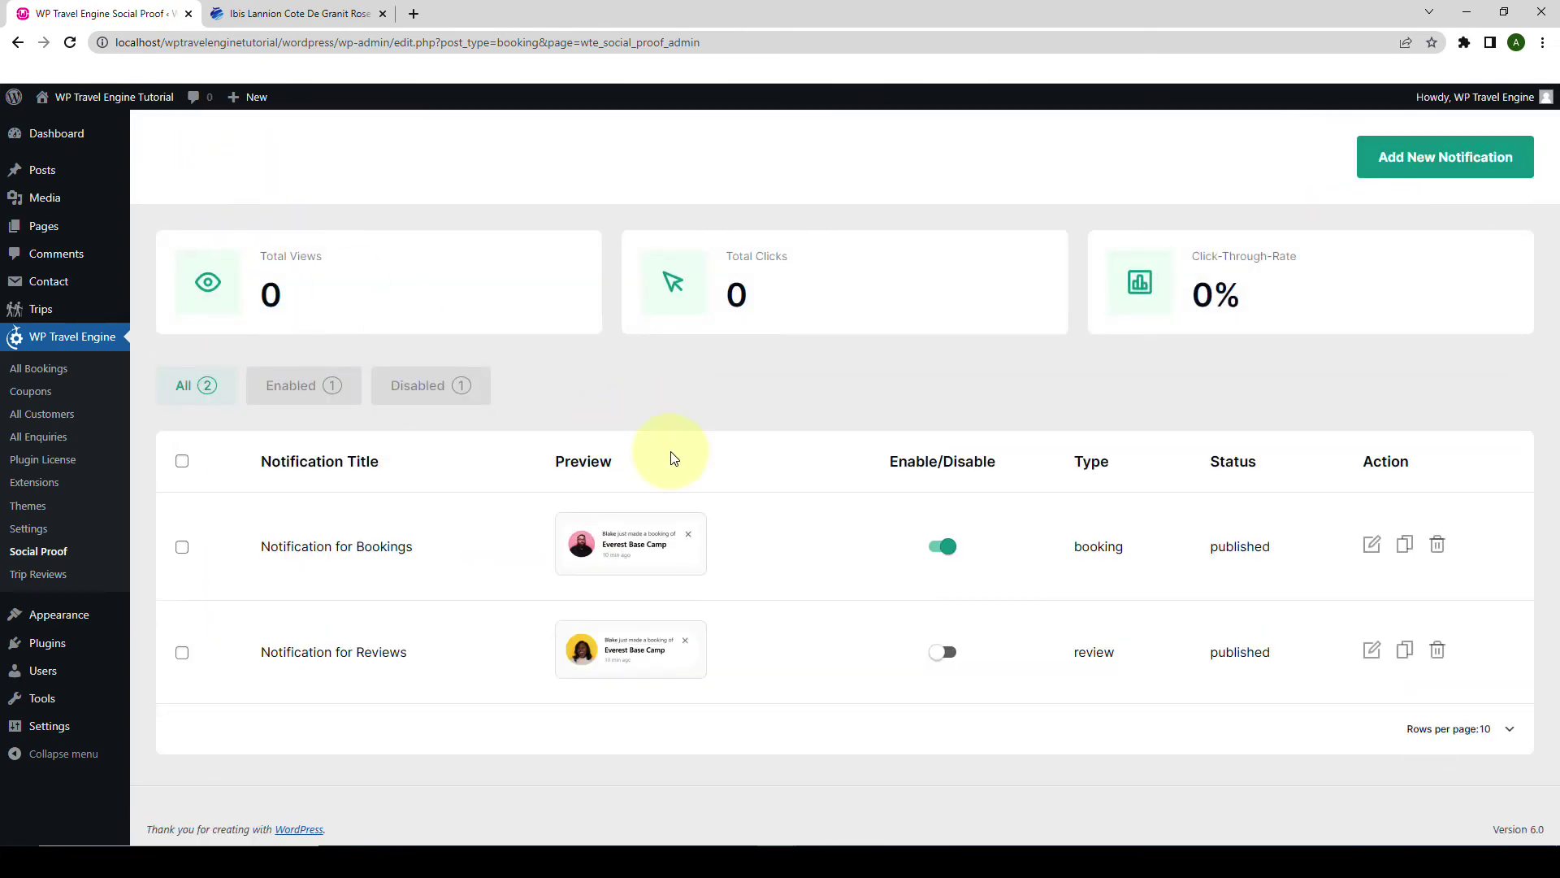
pyautogui.click(949, 649)
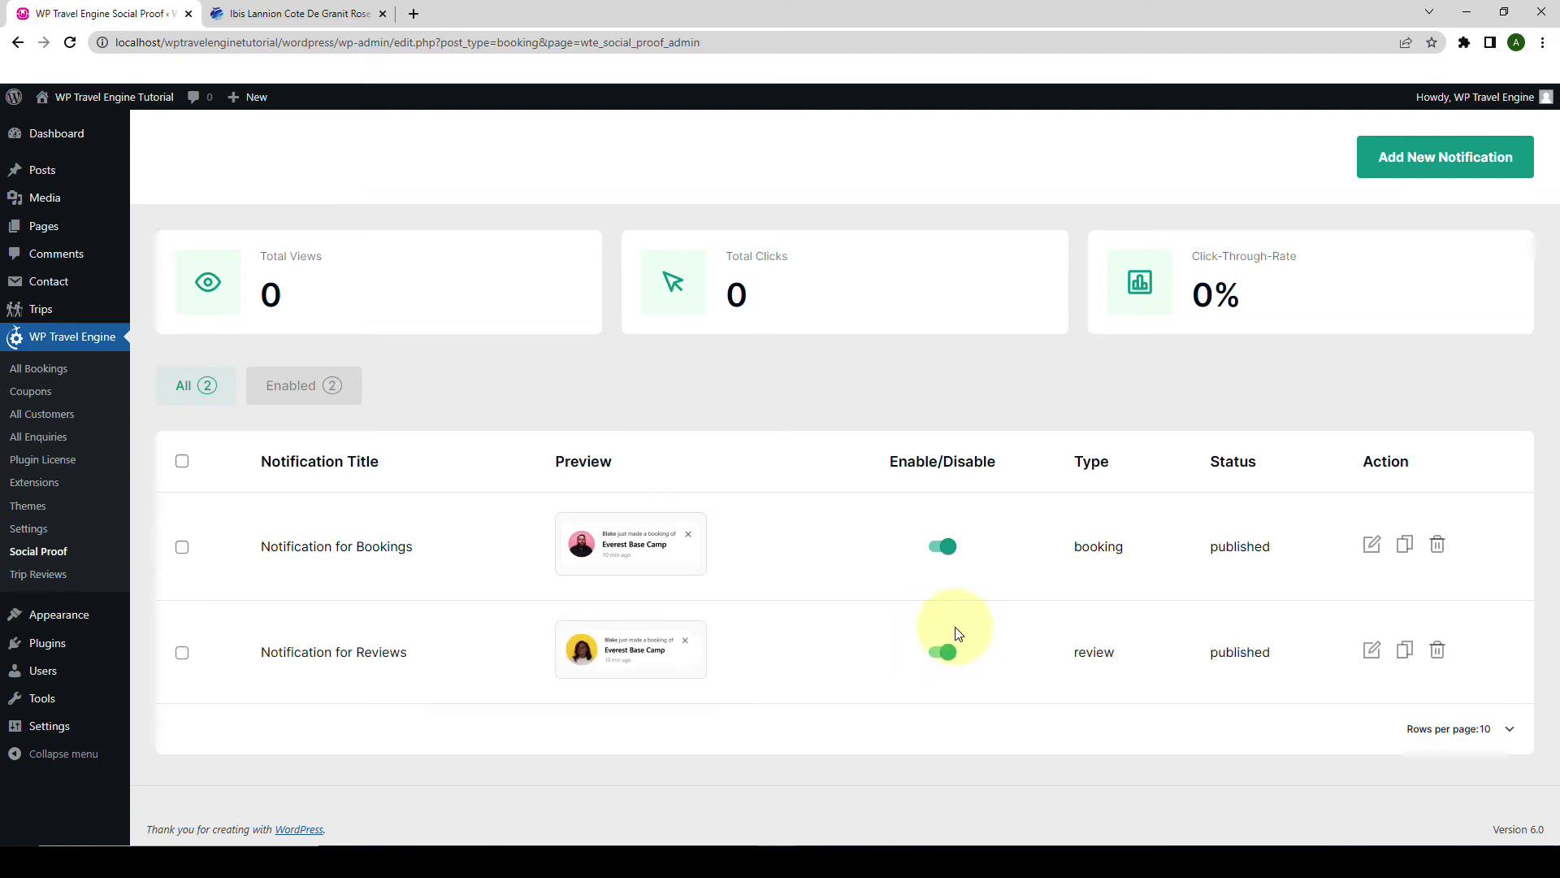
# In the site's comments, approve the pending "Great Trip" review.
pyautogui.click(102, 256)
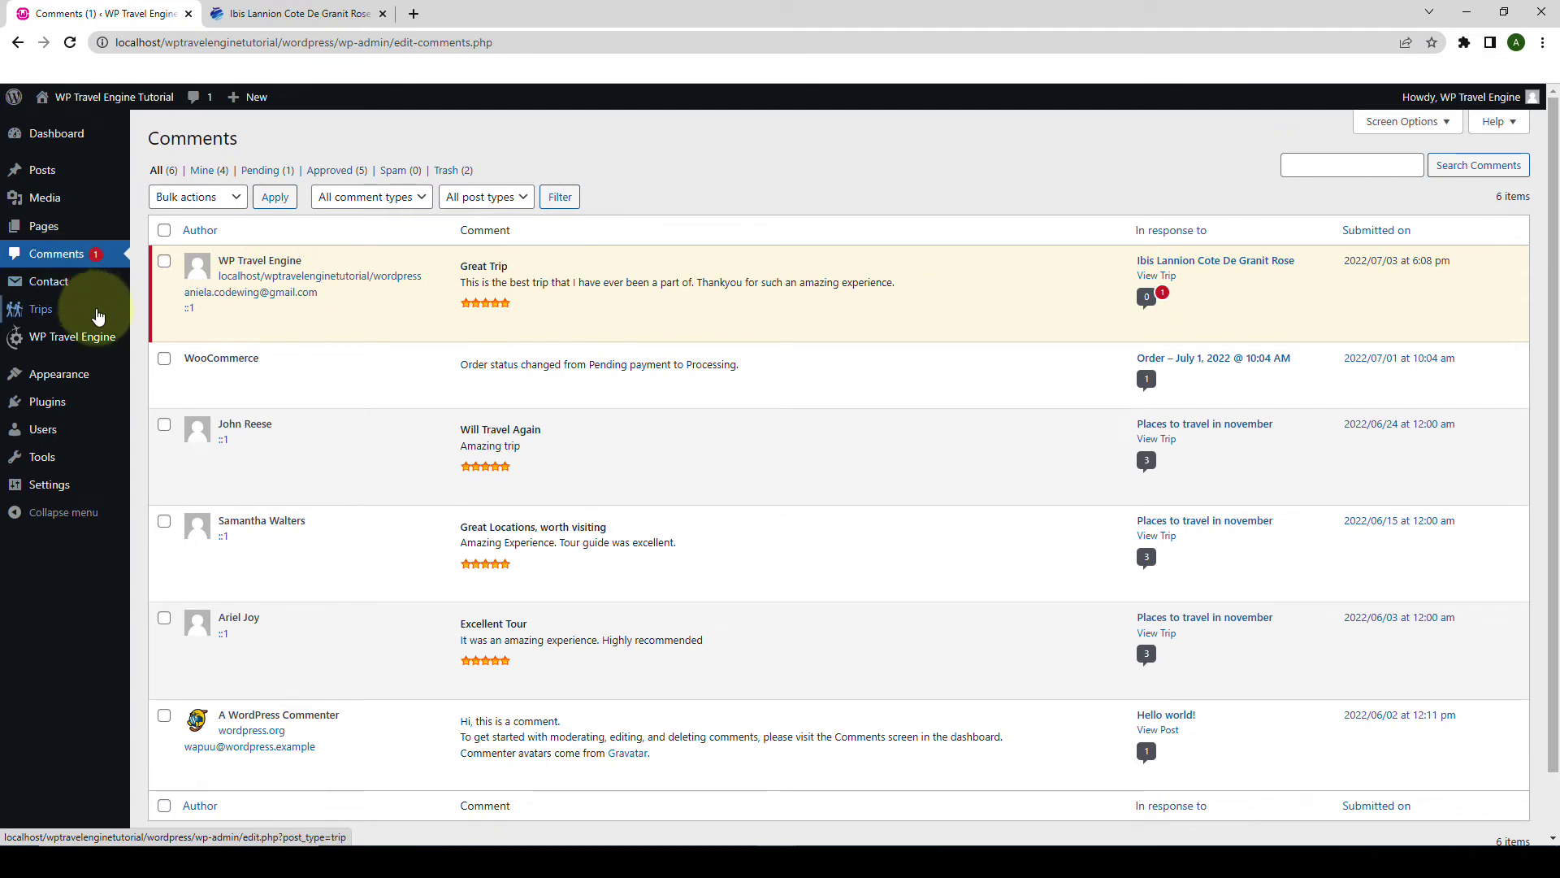
pyautogui.moveTo(485, 284)
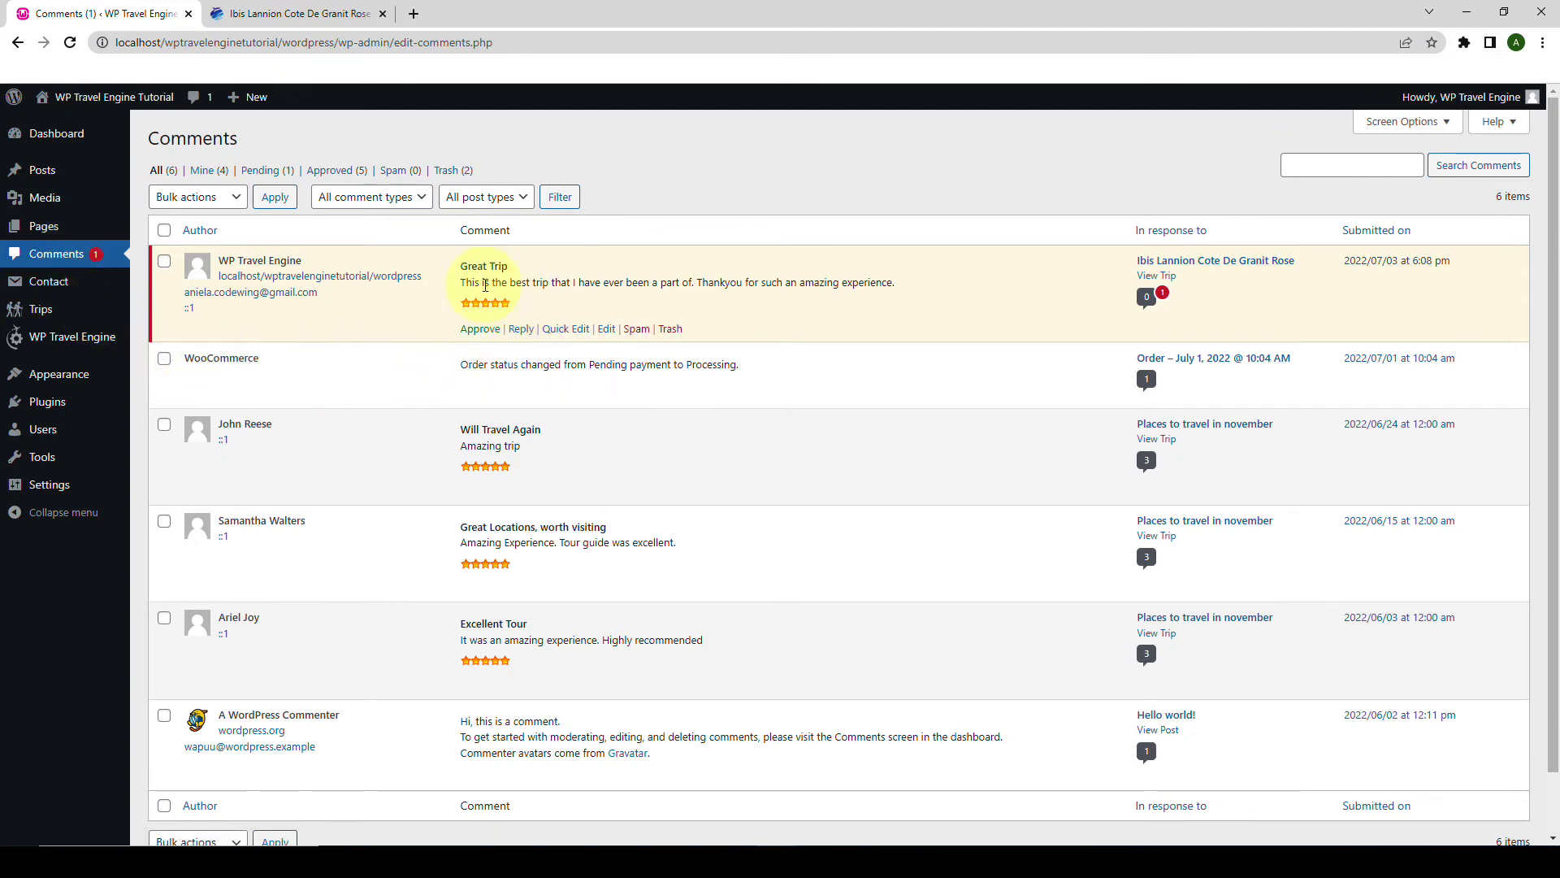
pyautogui.click(480, 330)
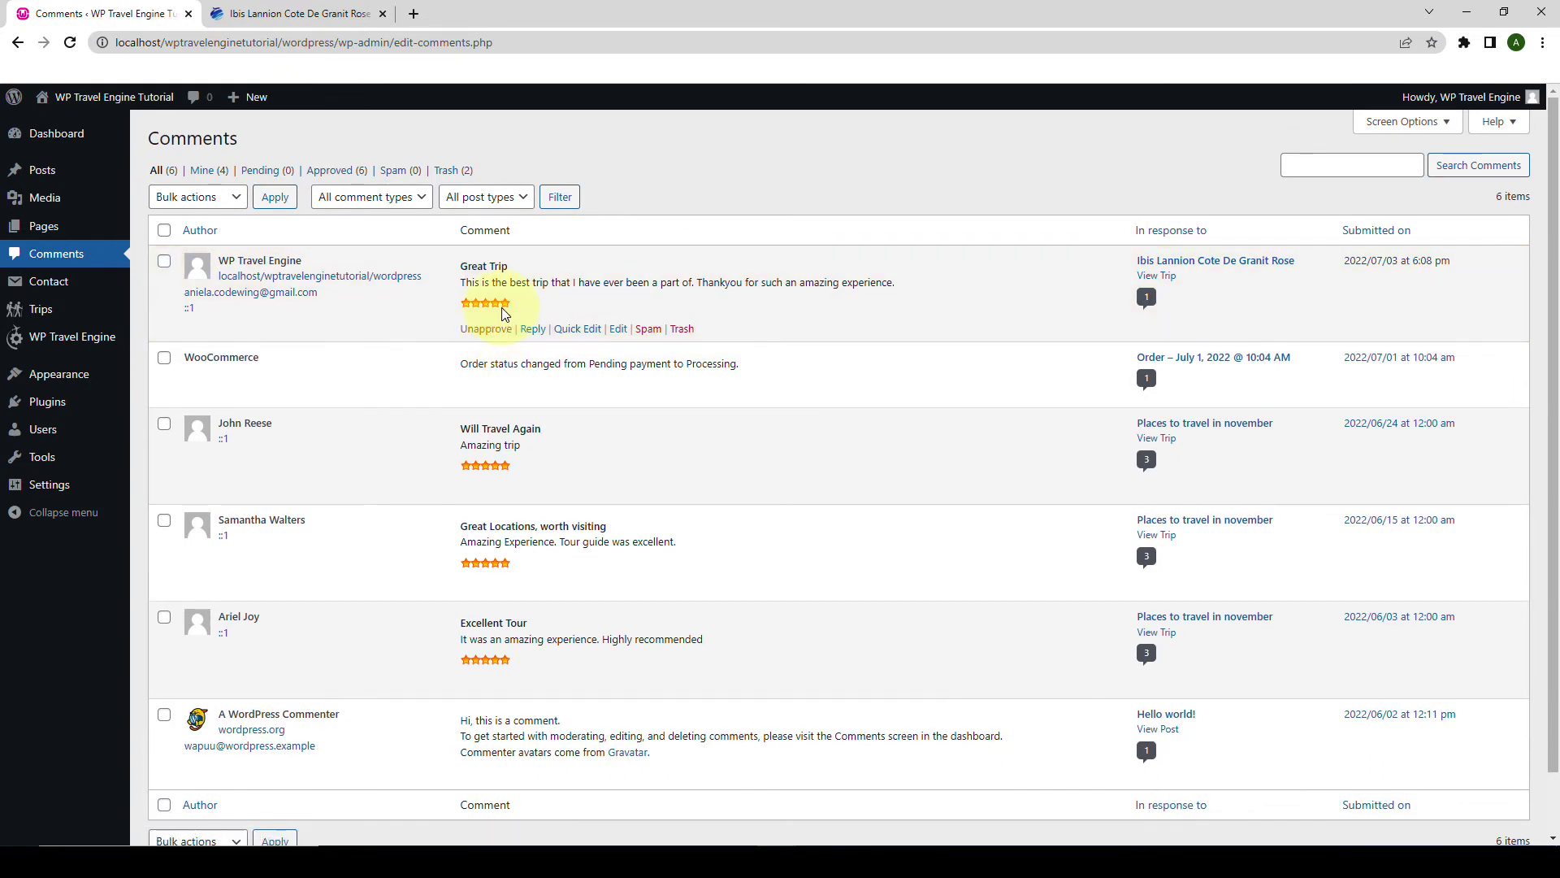
# Go to the front-end home page and check the review and booking notifications.
pyautogui.click(336, 7)
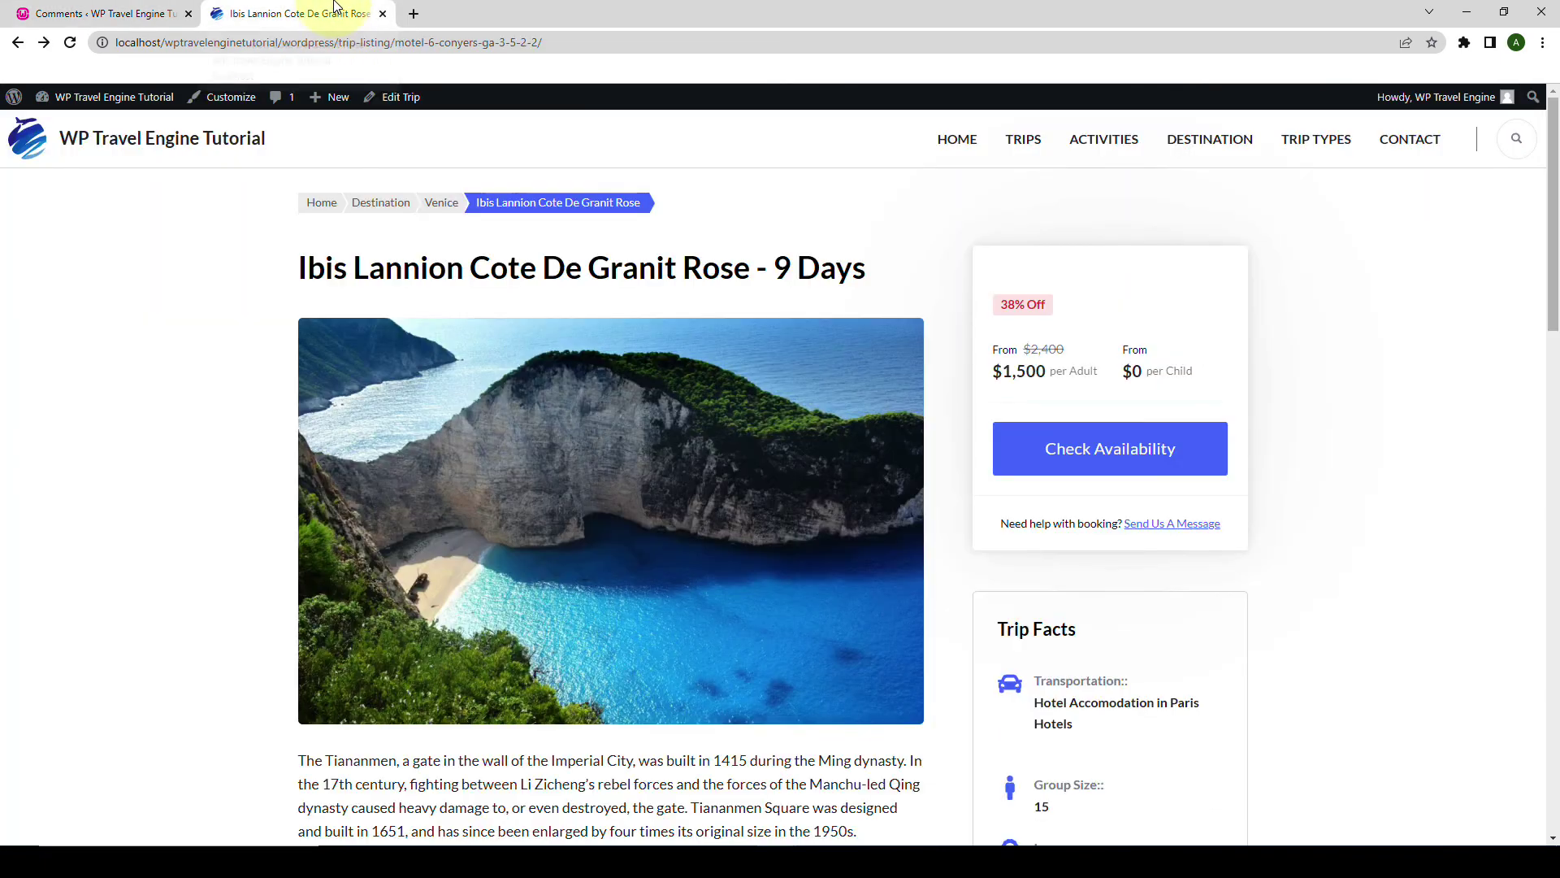
pyautogui.click(172, 148)
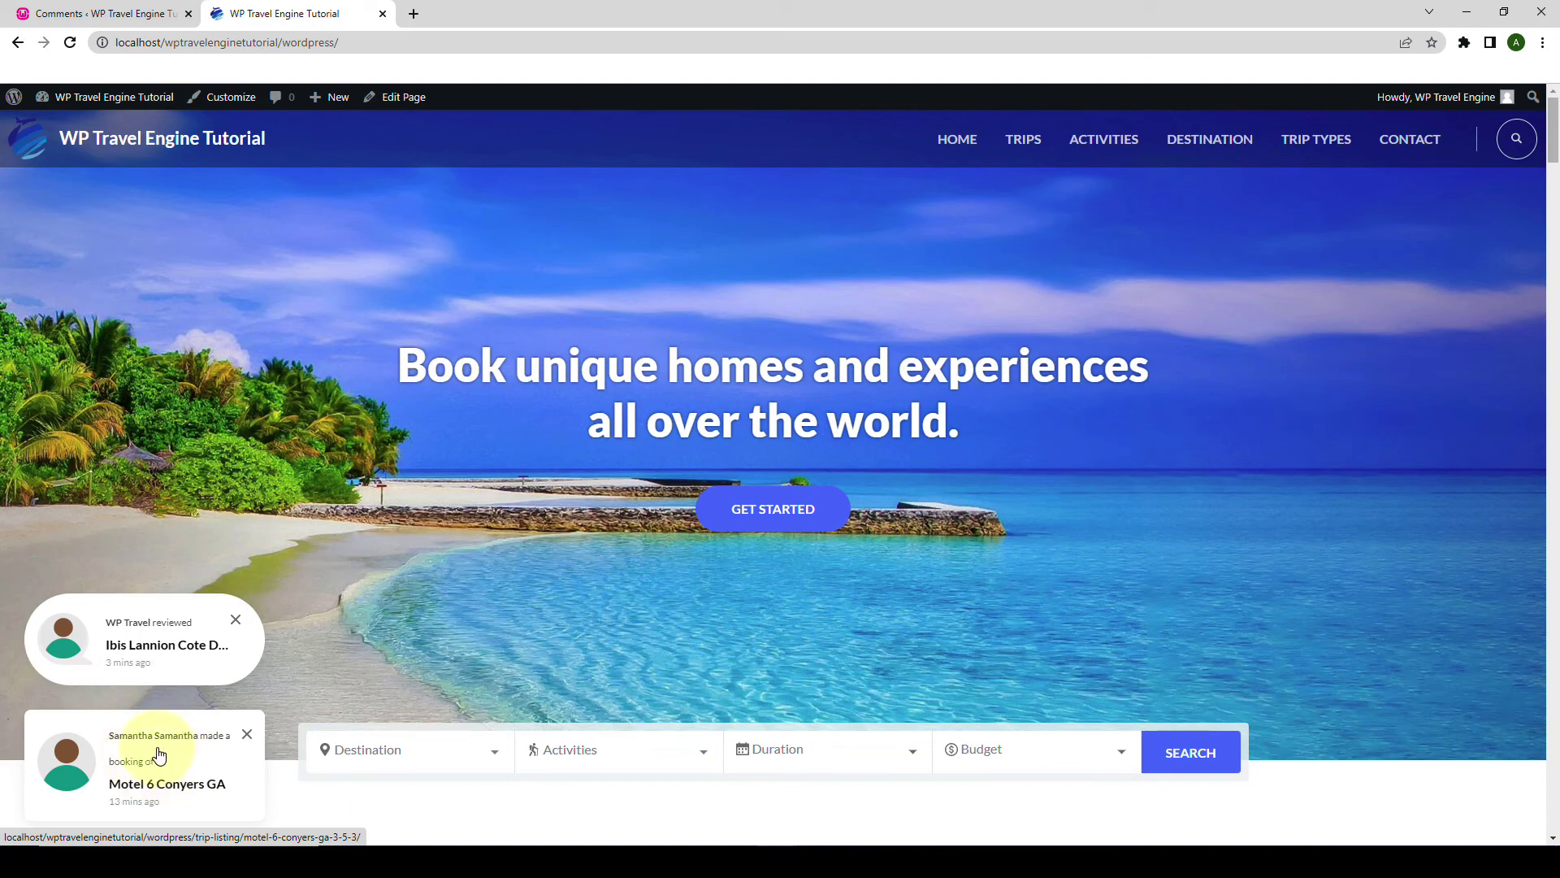
# Go back to the site admin and open the Social Proof dashboard to view the notification statistics and list.
pyautogui.click(60, 11)
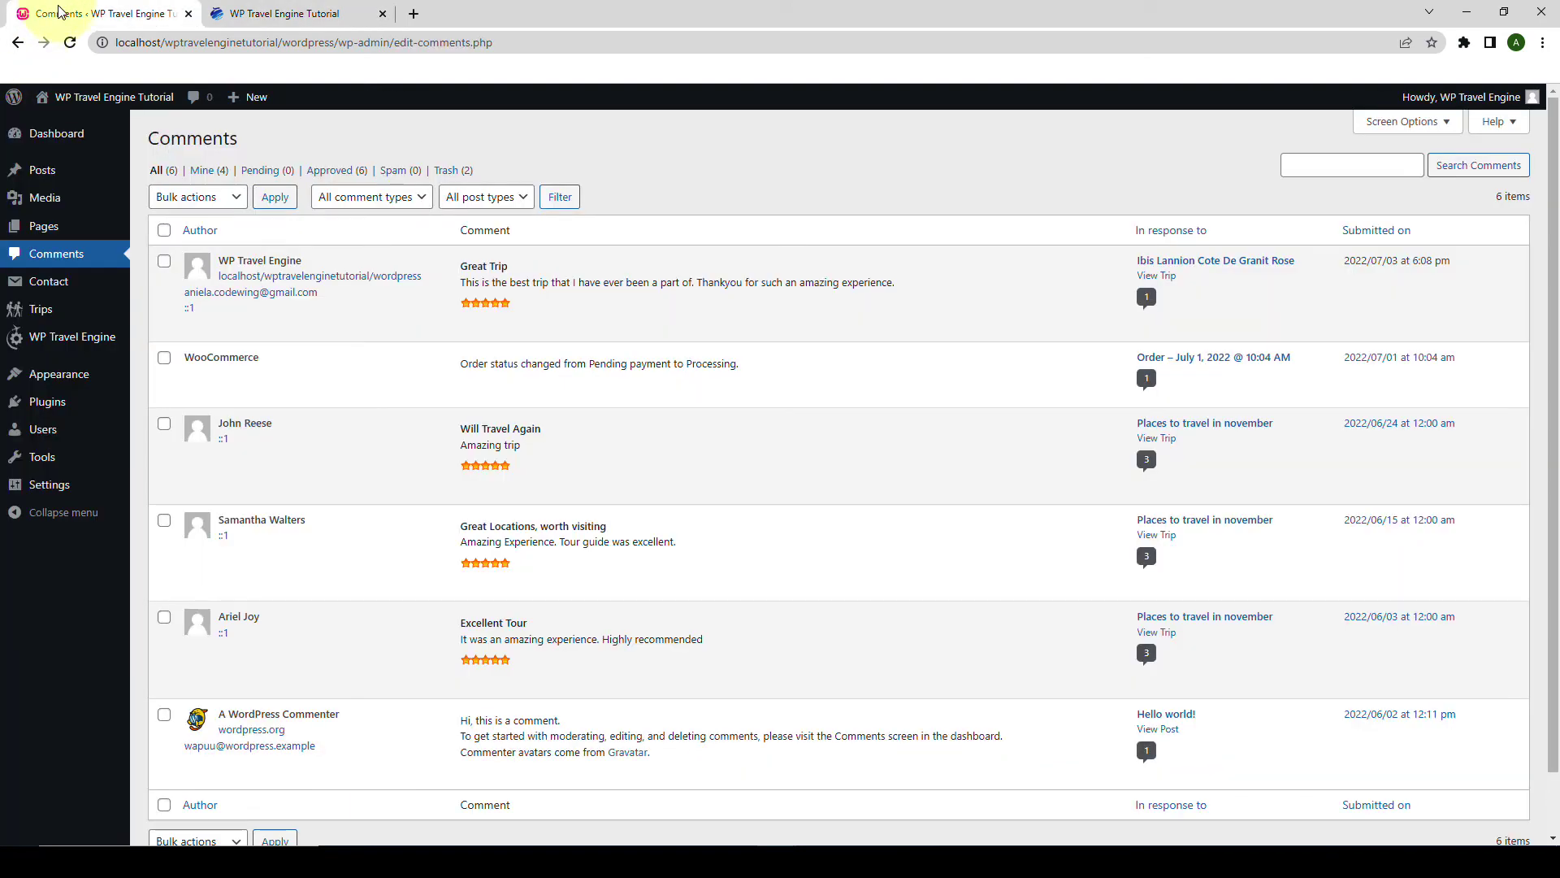
pyautogui.moveTo(29, 333)
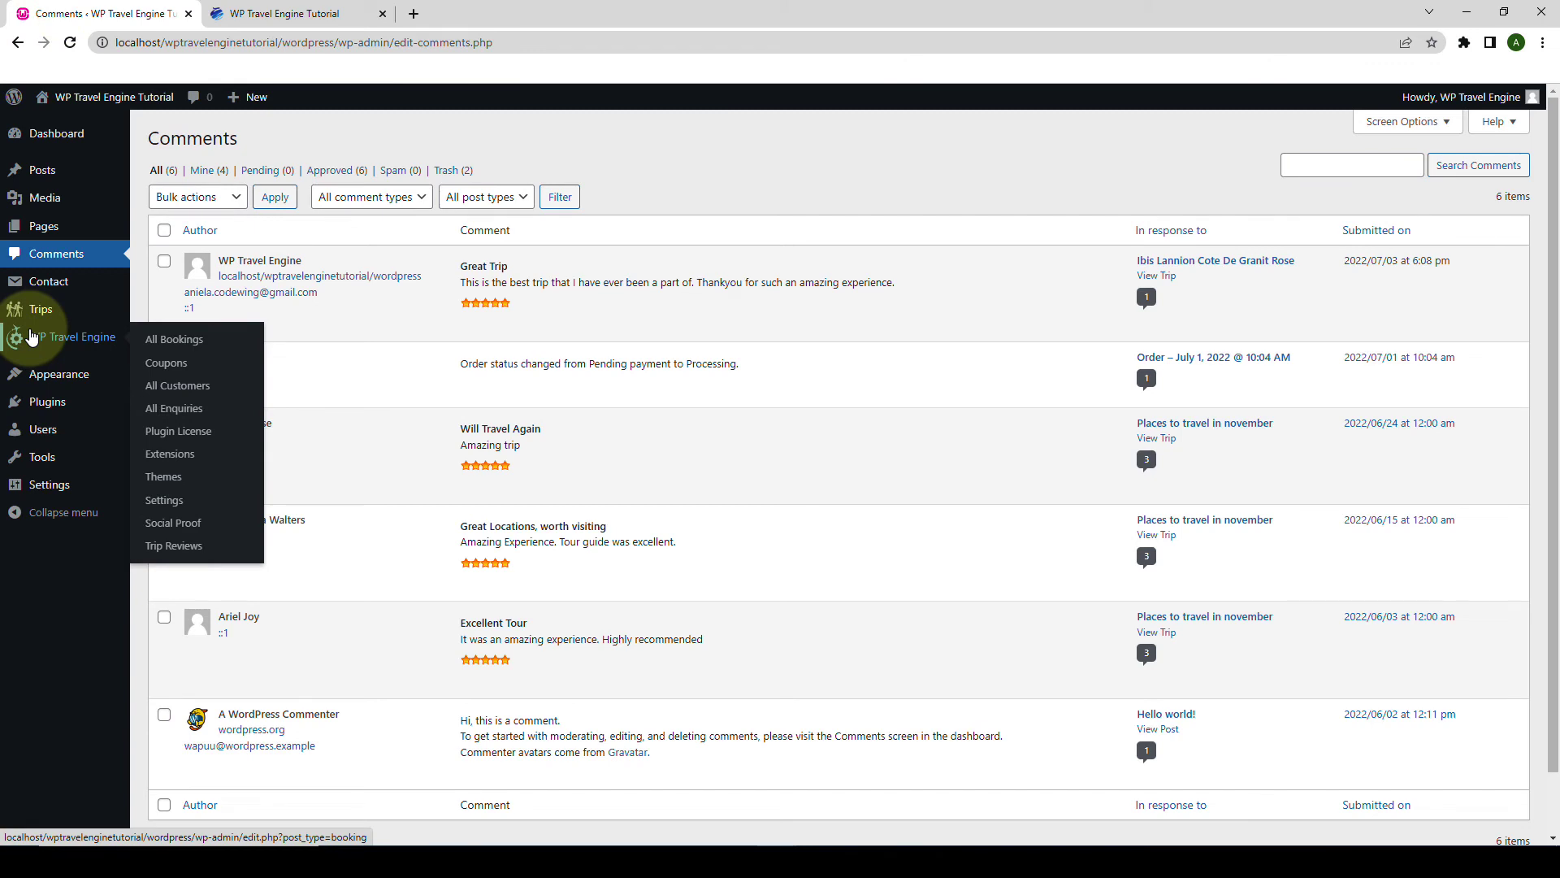
pyautogui.click(166, 525)
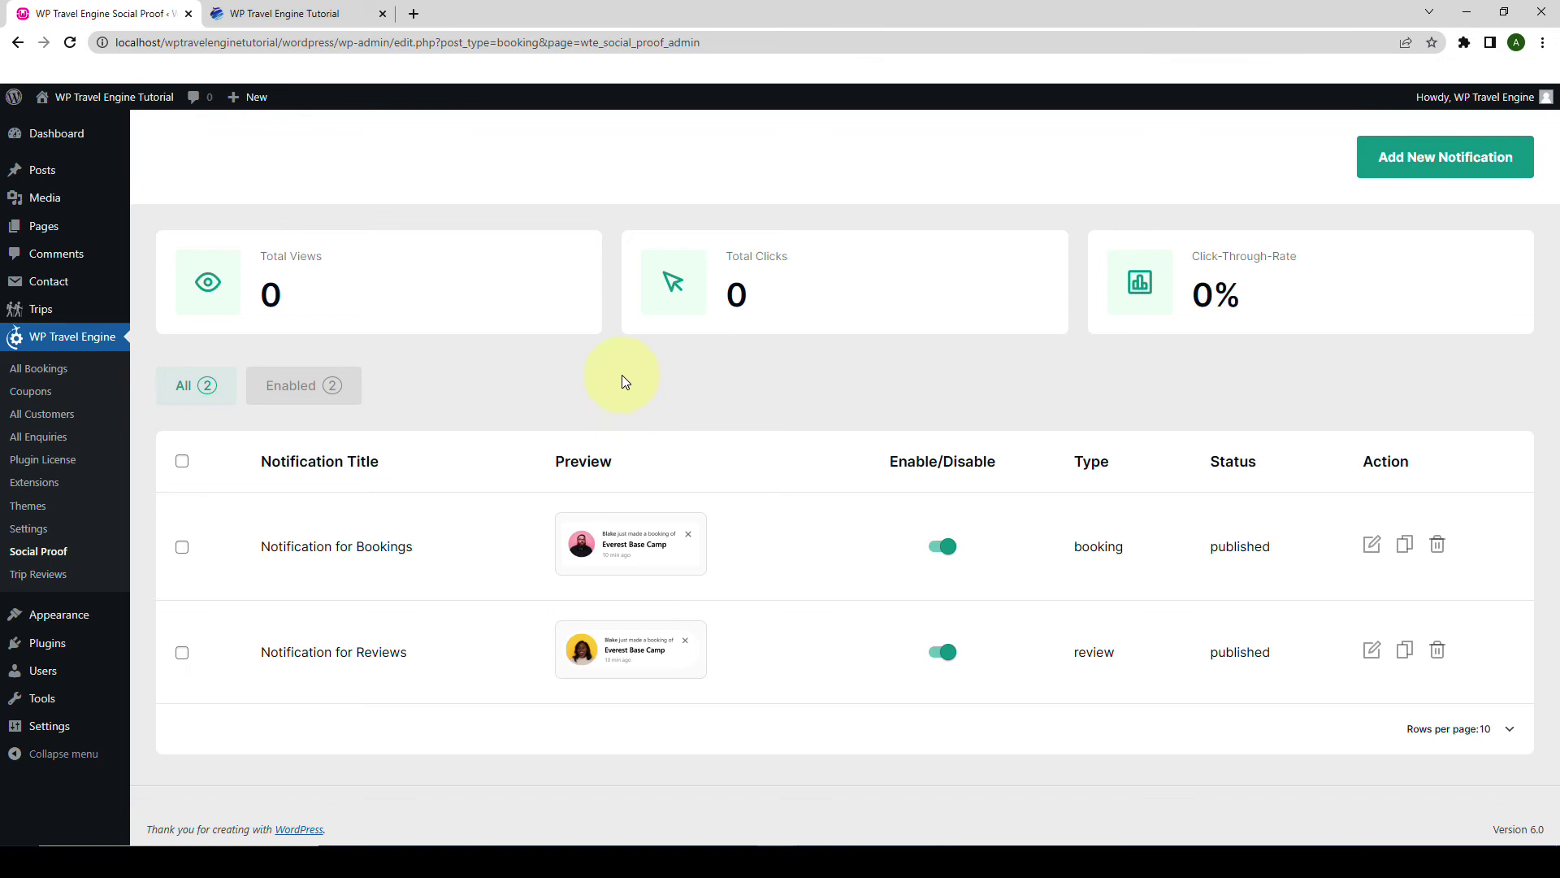
# On the front-end site, open the Melia Dubai Hotel trip from the Trips listing and view its enquiry form.
pyautogui.click(273, 13)
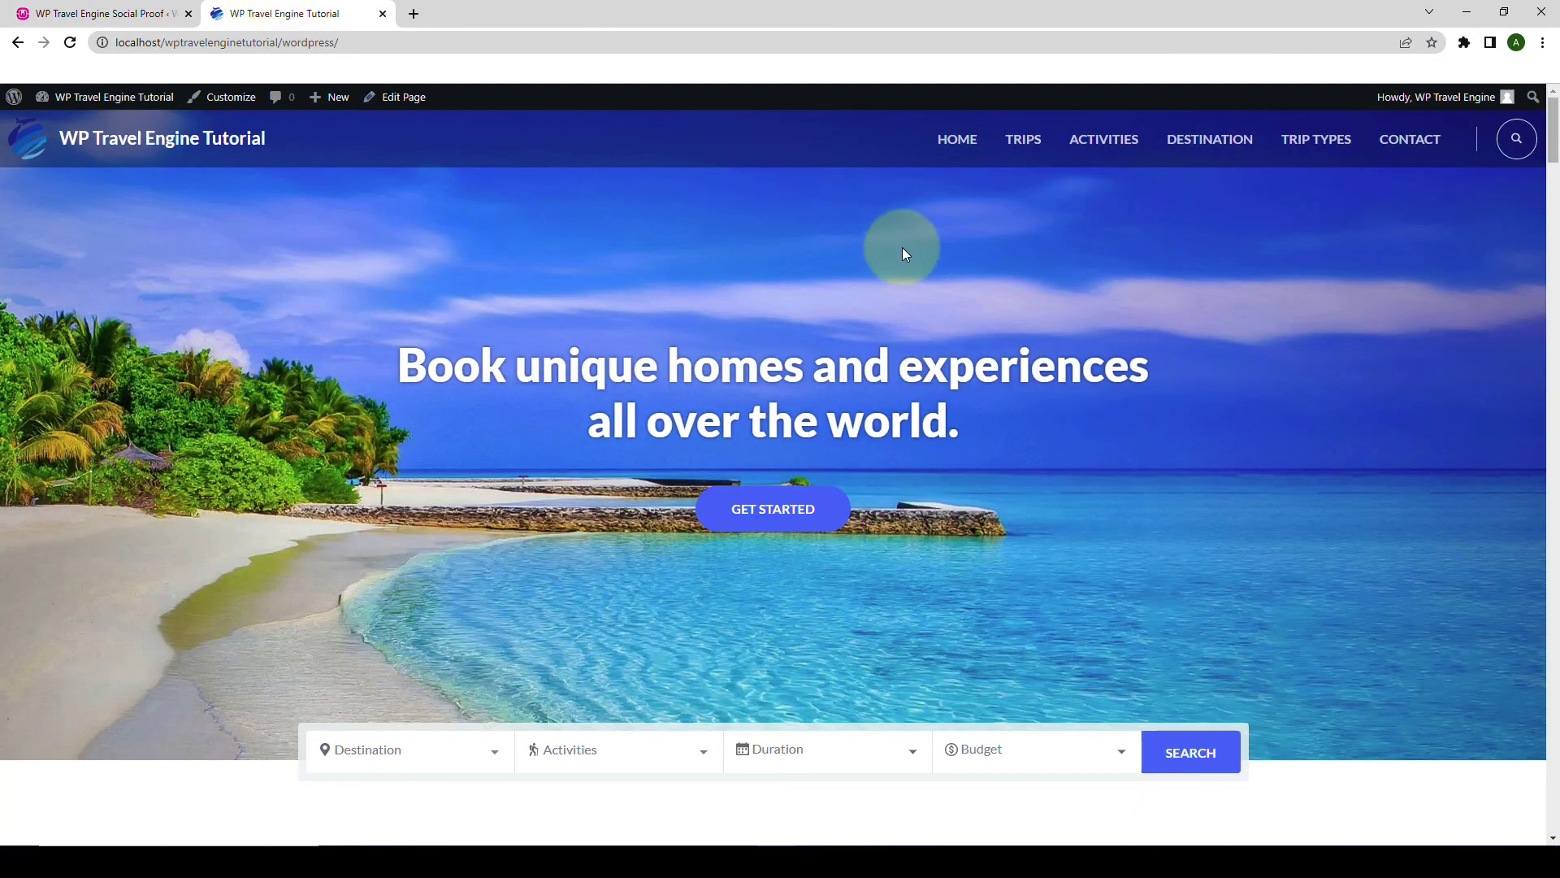
pyautogui.click(1027, 143)
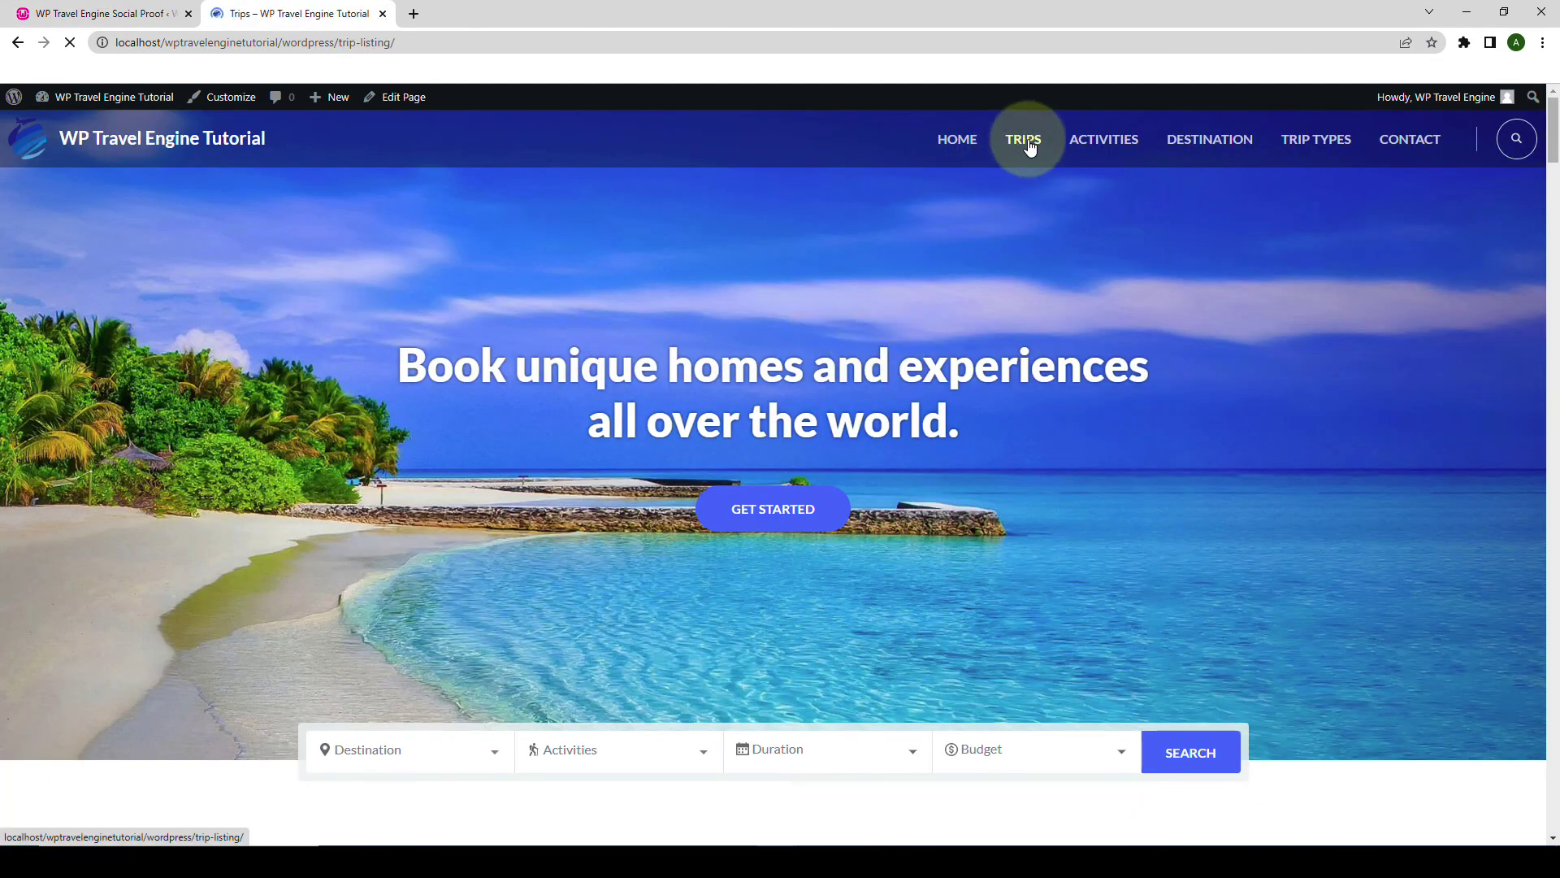
pyautogui.scroll(-6, 879, 341)
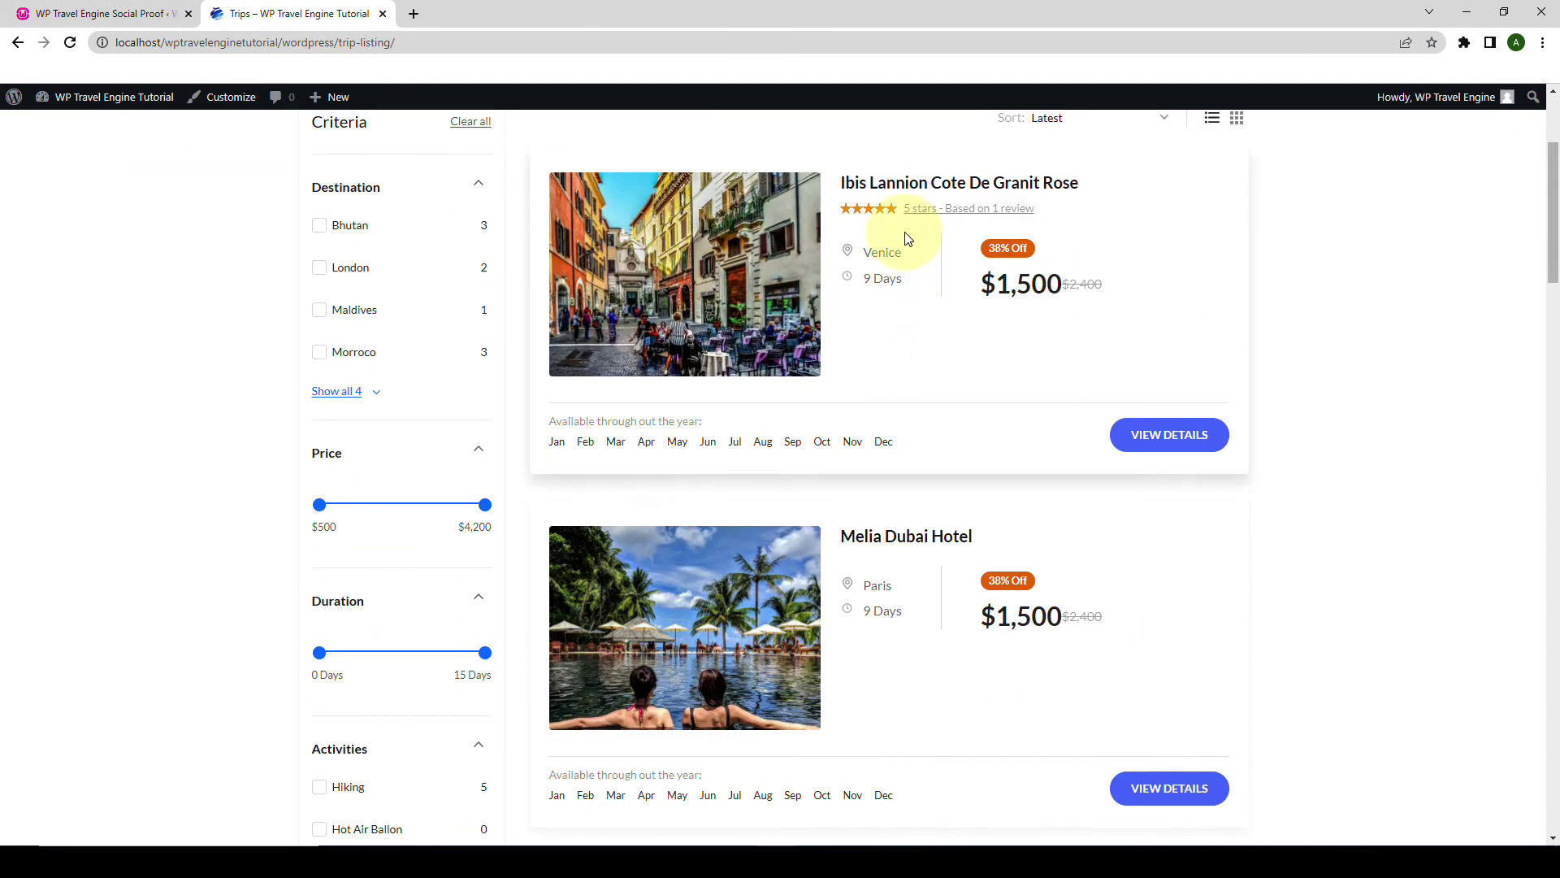
pyautogui.scroll(-1, 894, 308)
pyautogui.scroll(1, 899, 306)
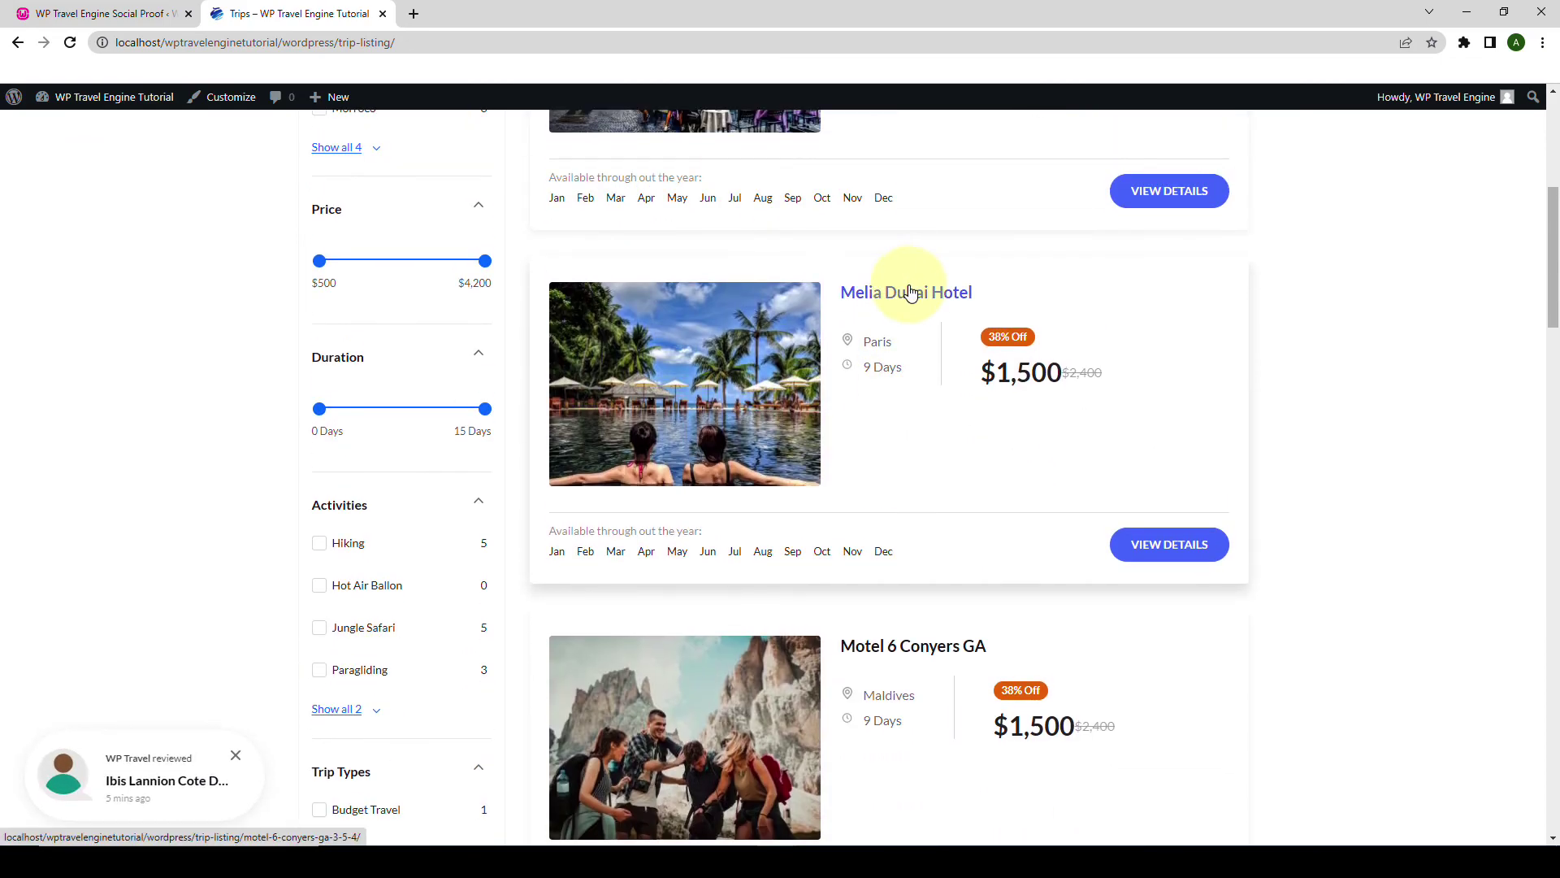
pyautogui.click(908, 293)
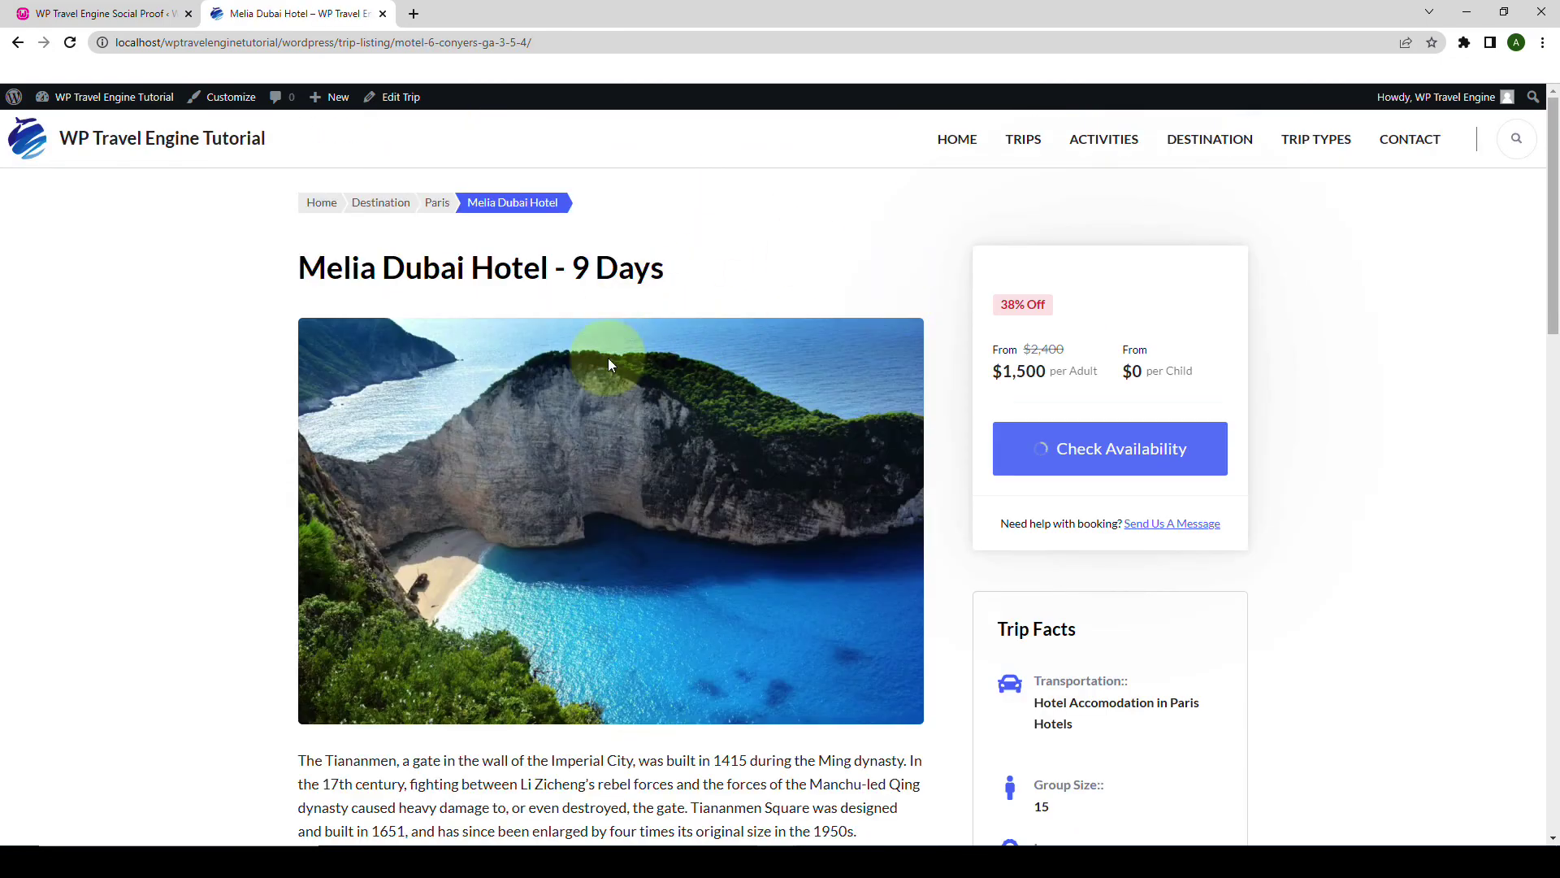
pyautogui.scroll(-20, 650, 390)
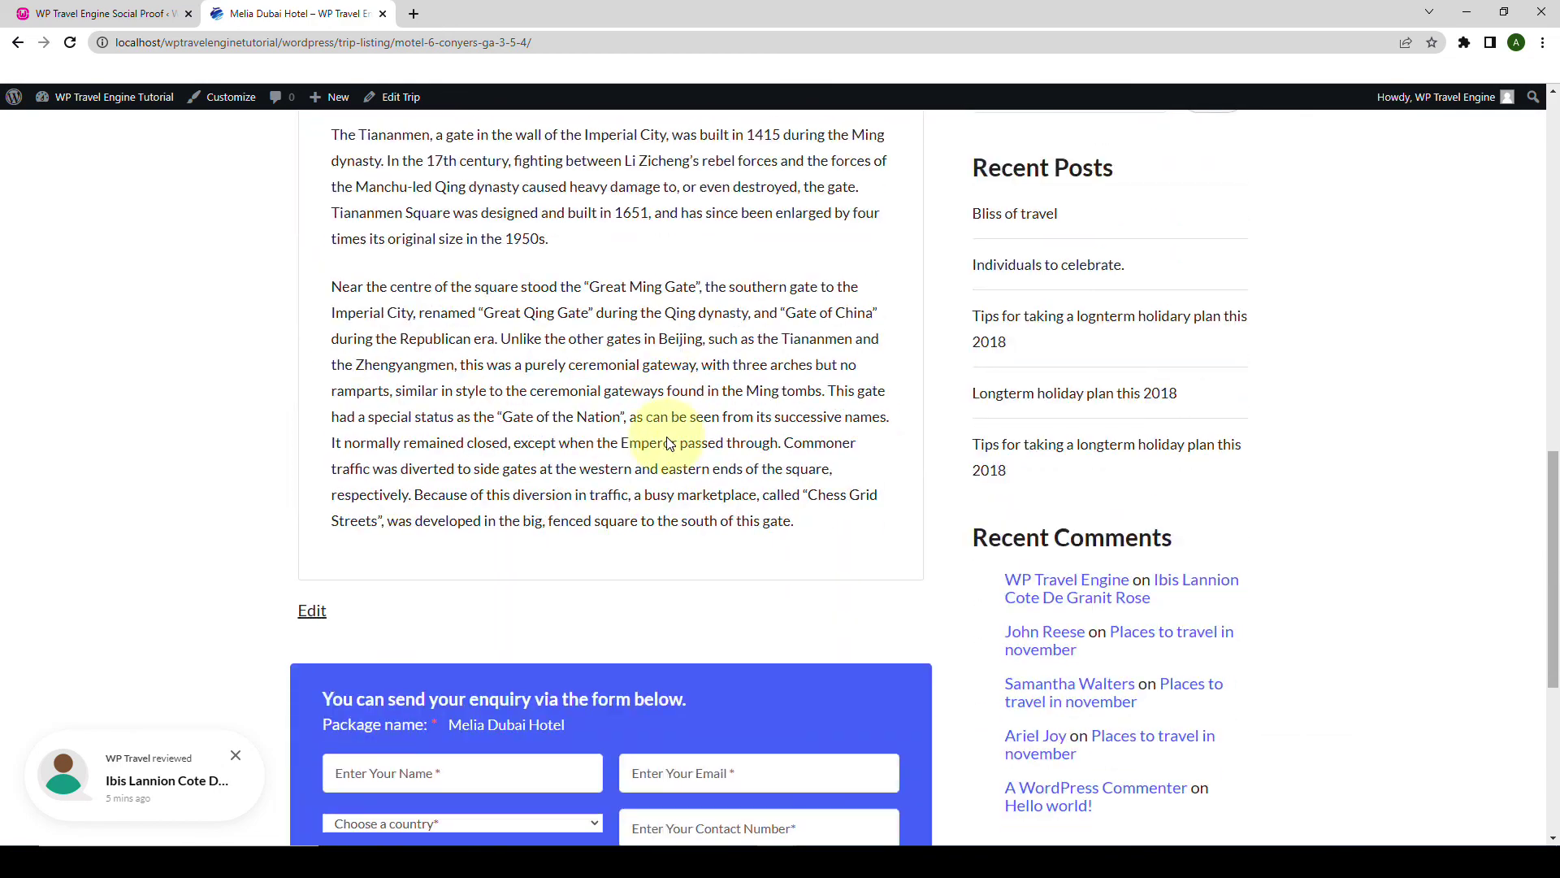
pyautogui.scroll(-2, 668, 441)
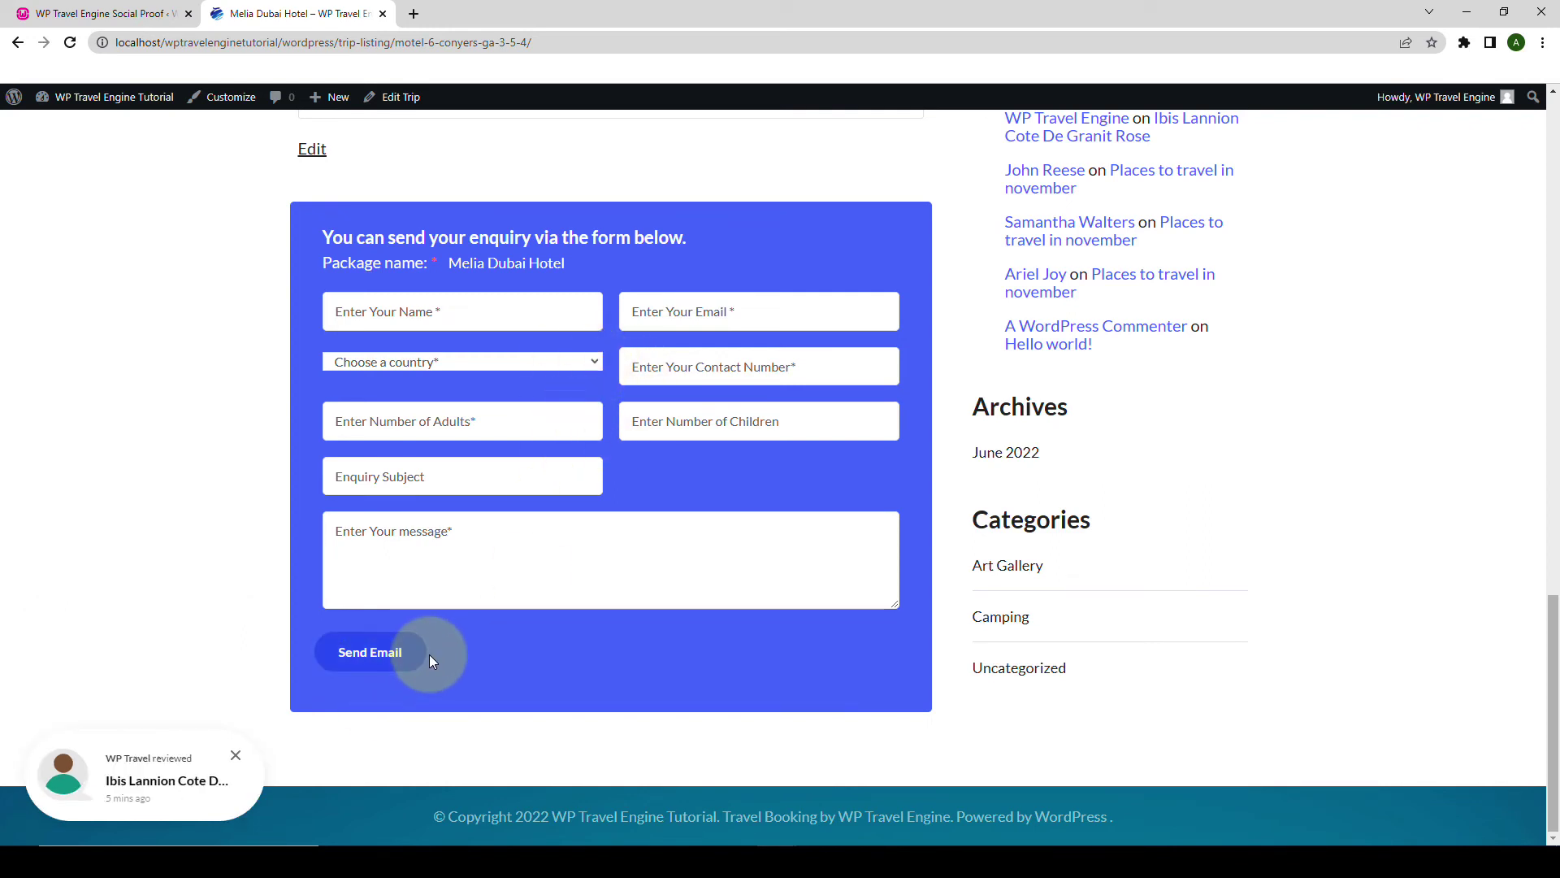
# Return to the Social Proof dashboard, start a new notification of the Trip Enquiry Notification type, and proceed to its design styles.
pyautogui.click(164, 10)
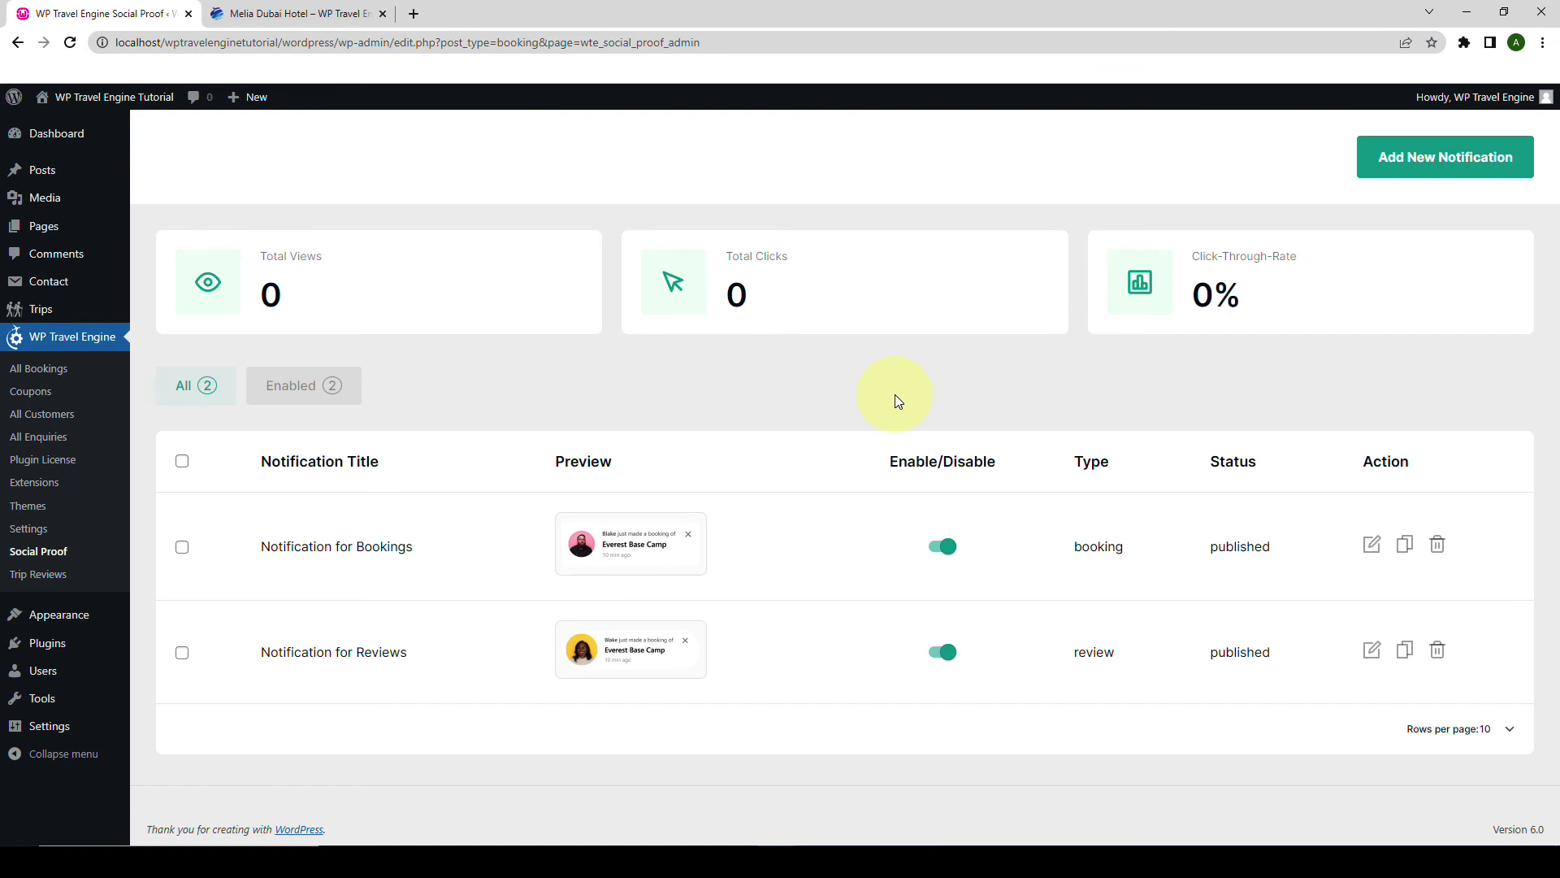
pyautogui.click(1453, 167)
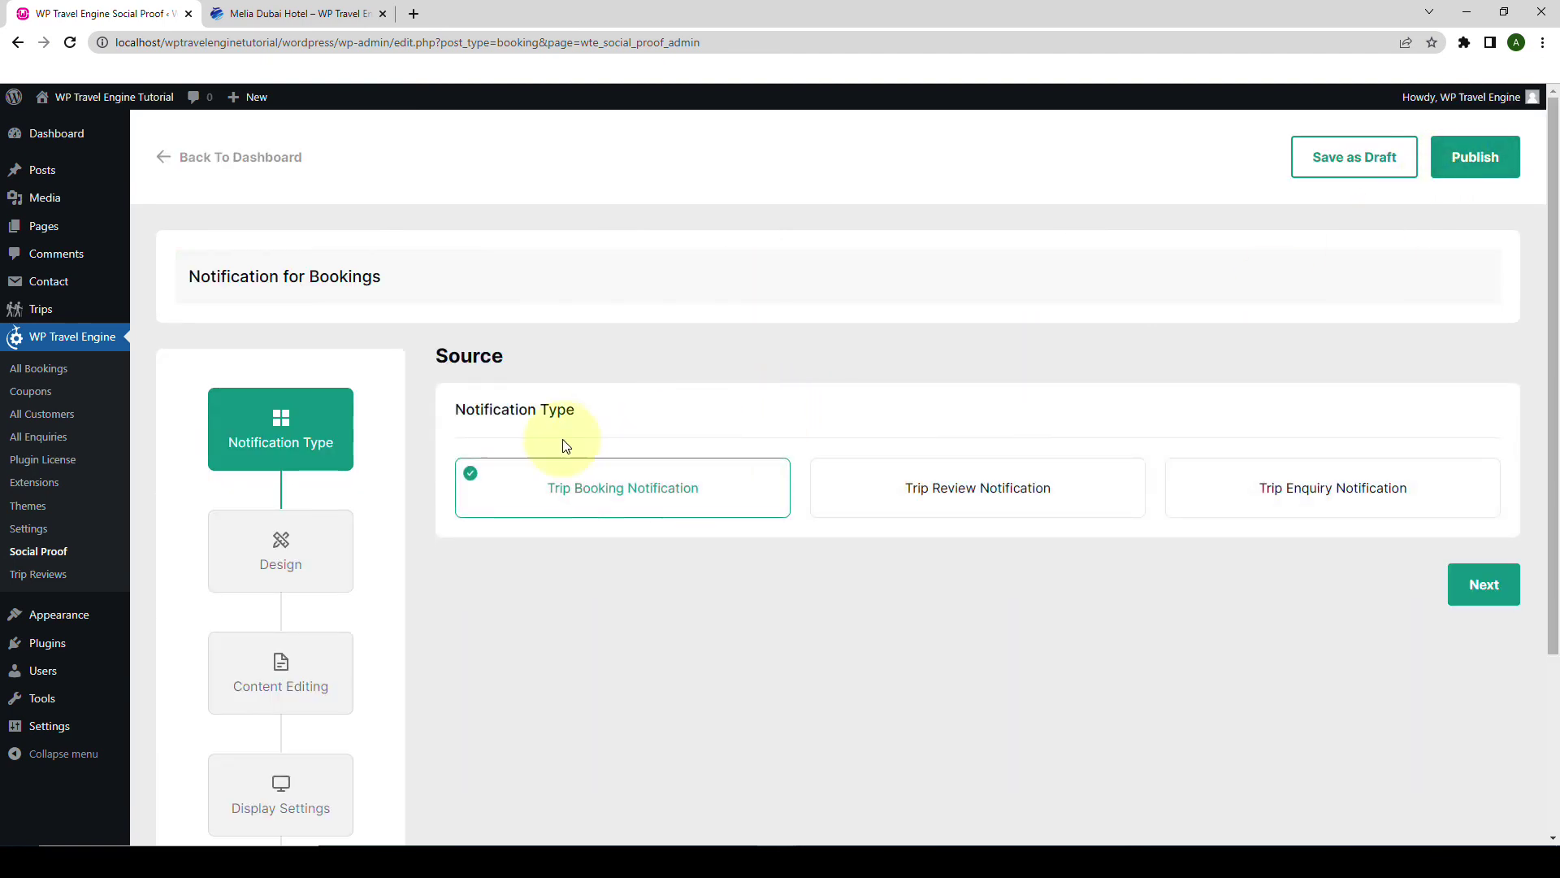
pyautogui.click(1361, 483)
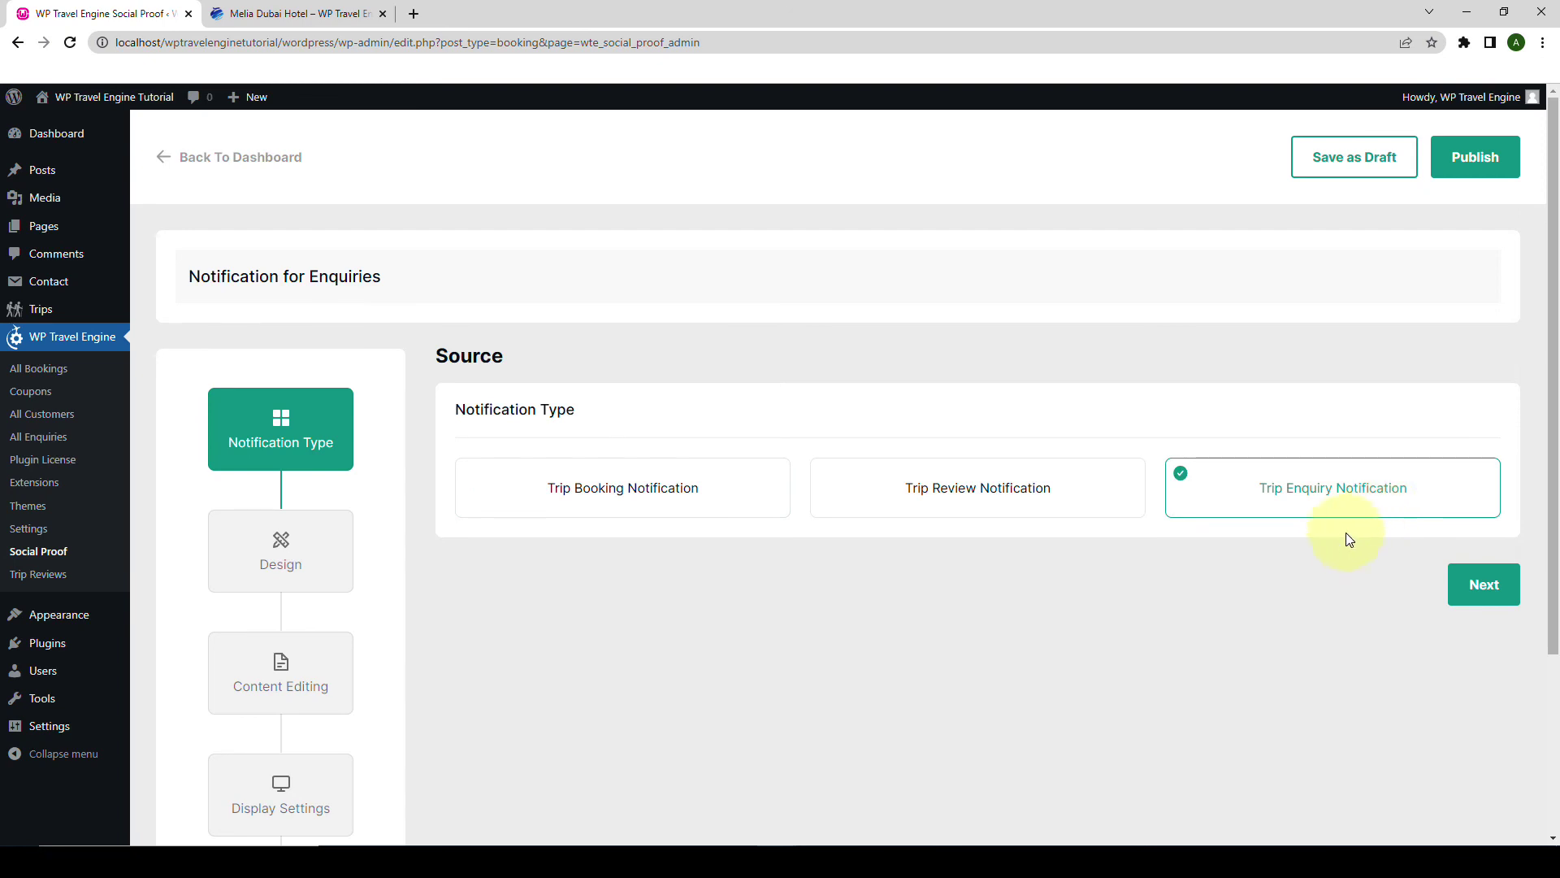
pyautogui.scroll(-2, 1342, 535)
pyautogui.click(1491, 424)
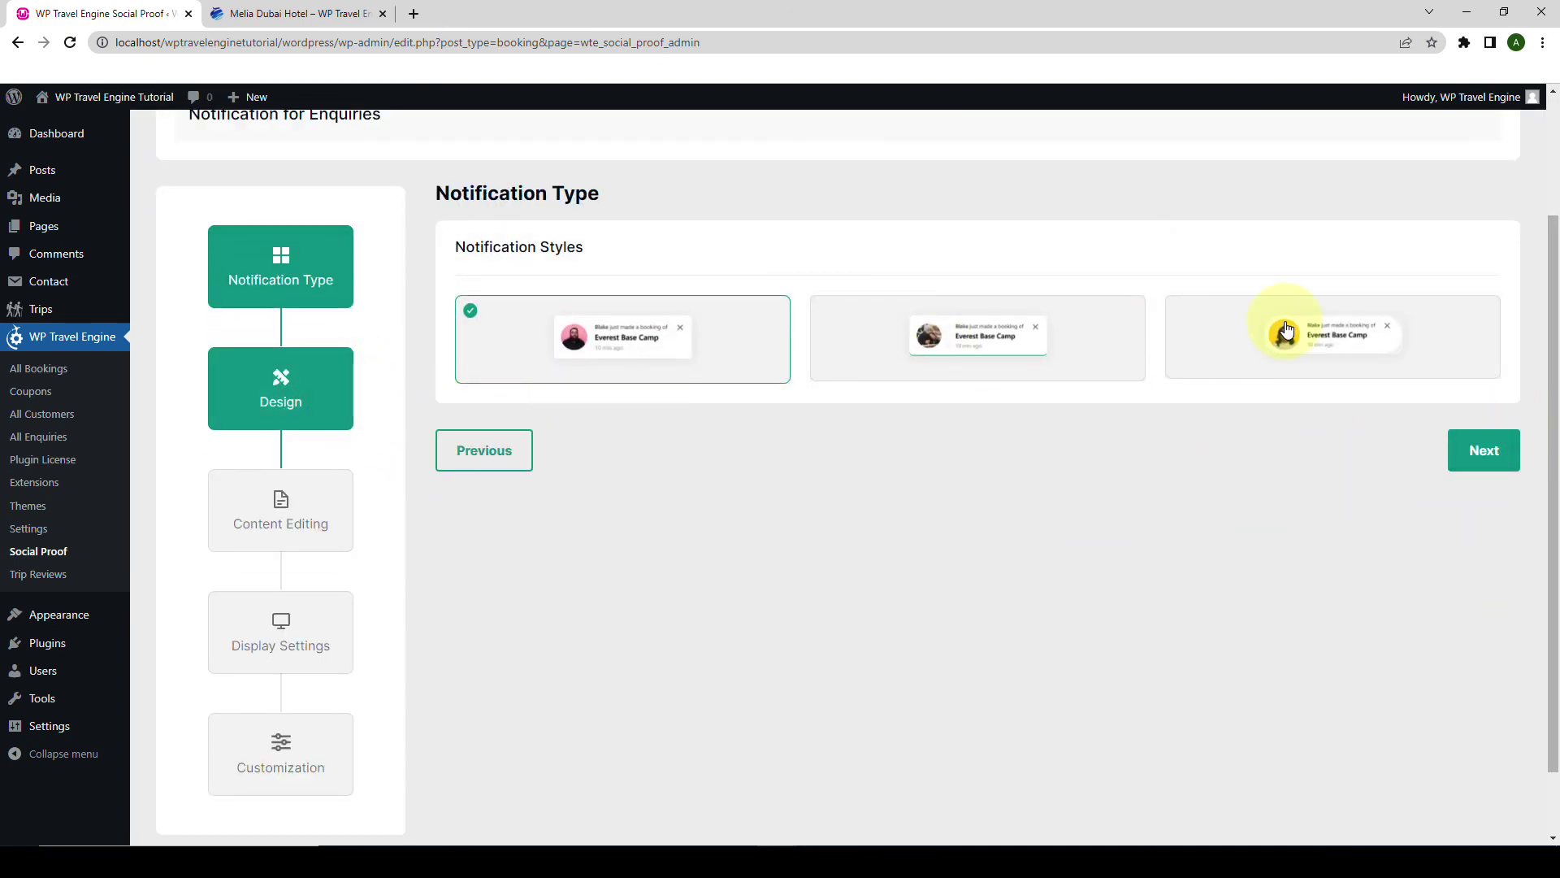
# Review the enquiry notification's content template, visibility, appearance, timing and behavior settings, and return to the dashboard without publishing.
pyautogui.click(1460, 468)
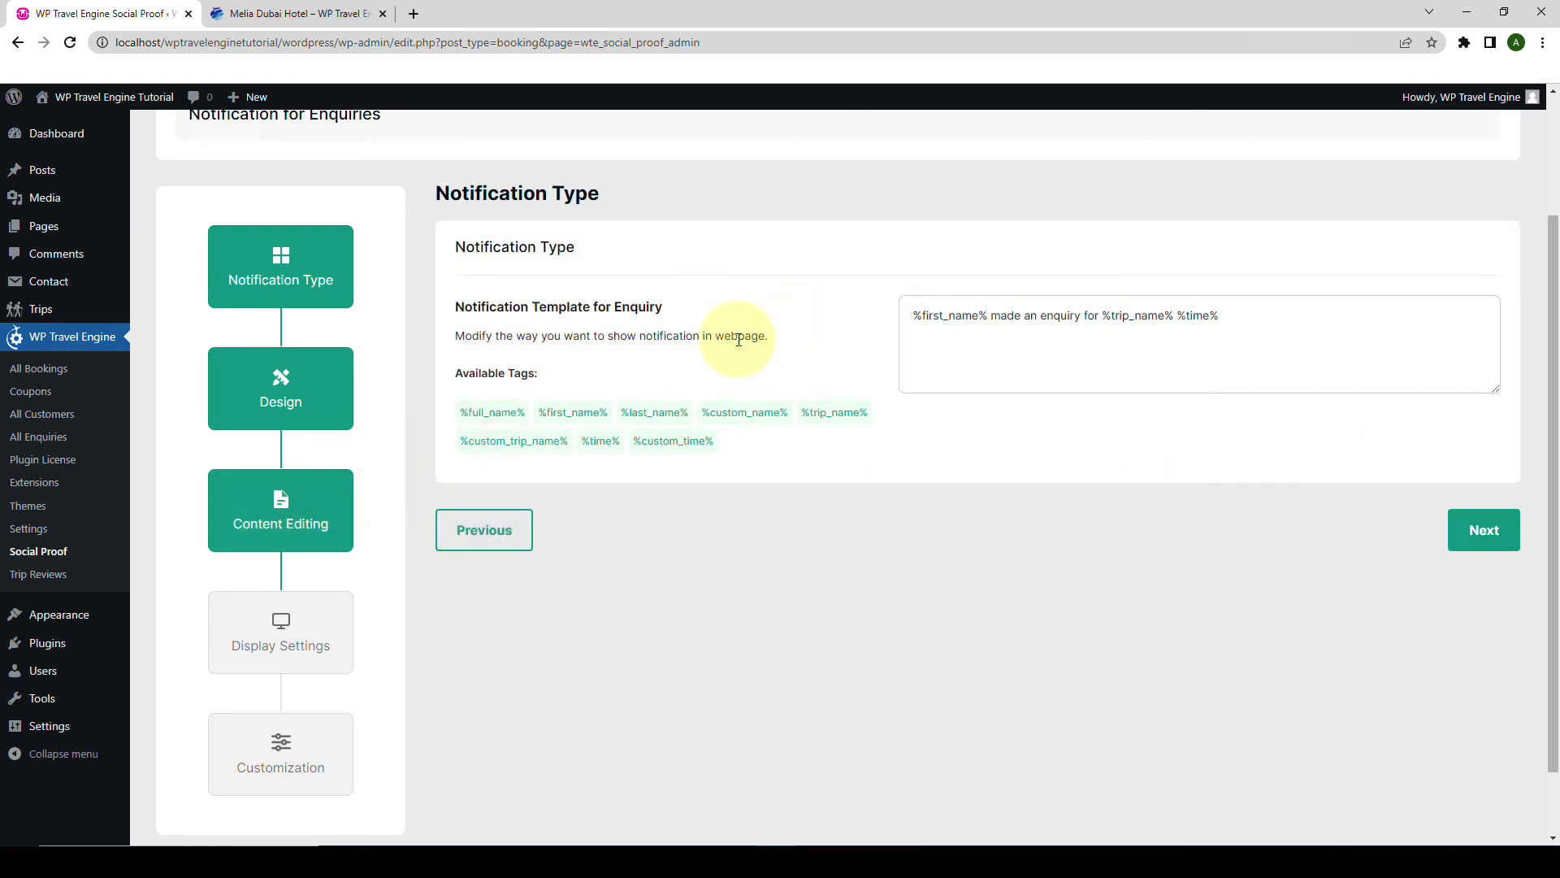
pyautogui.click(1463, 528)
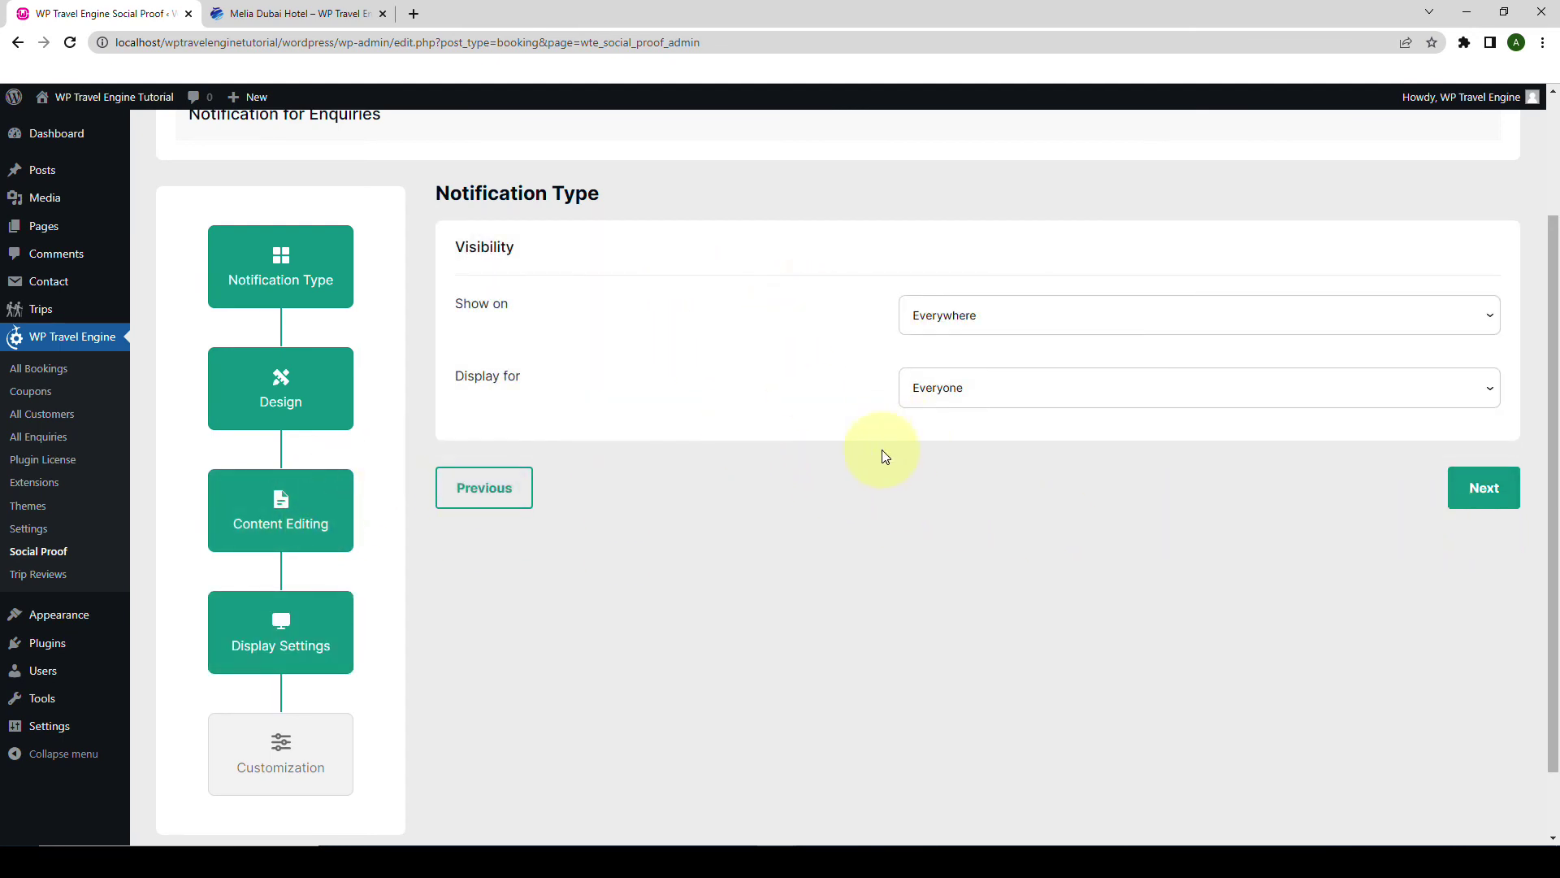
pyautogui.click(1487, 500)
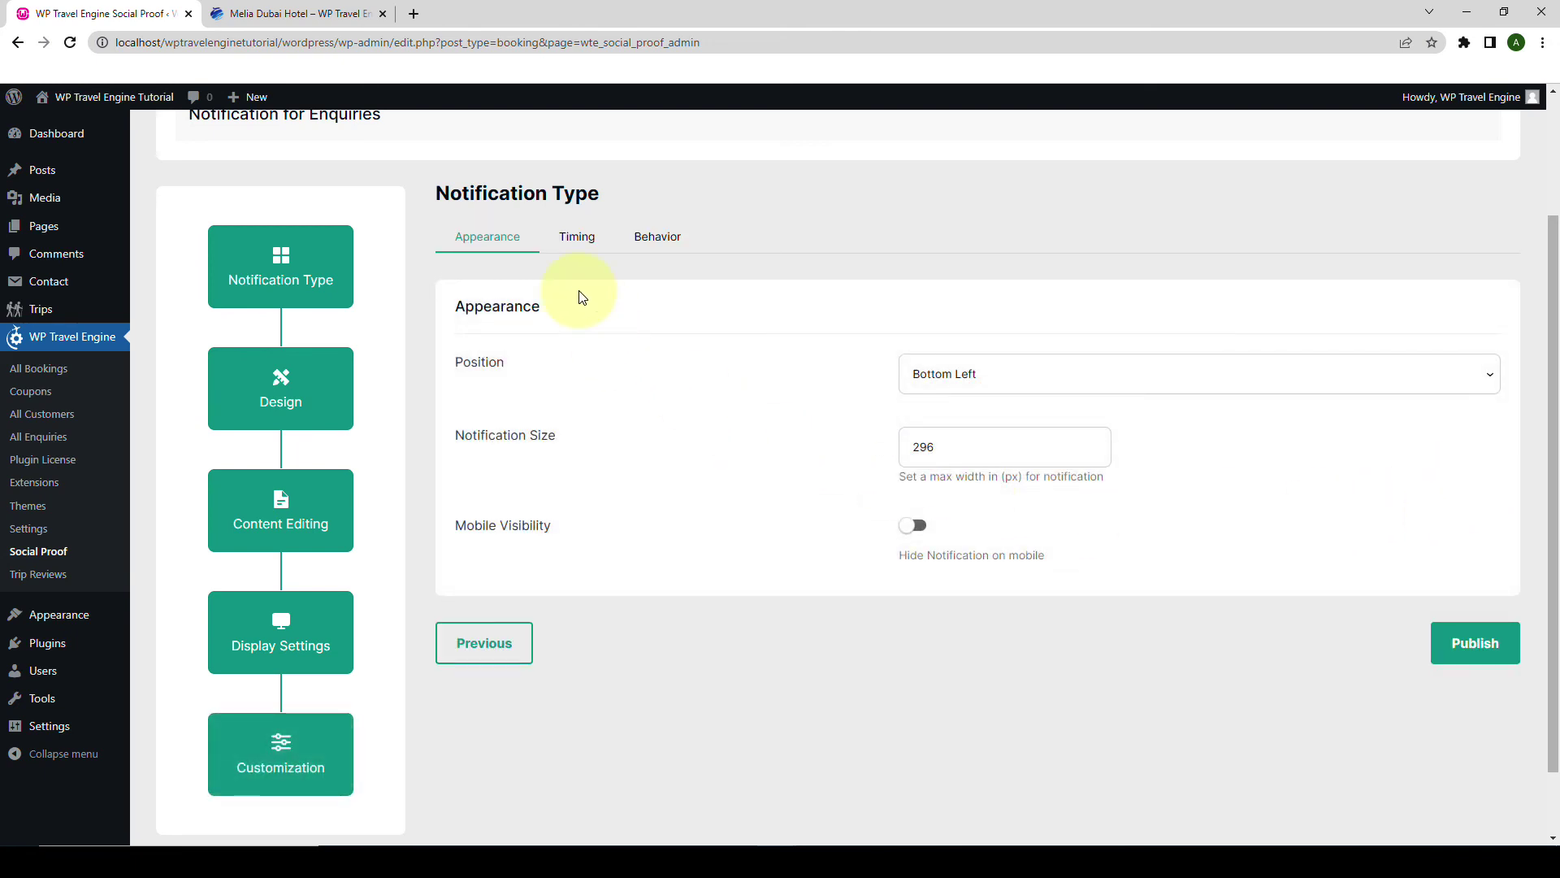
pyautogui.click(578, 243)
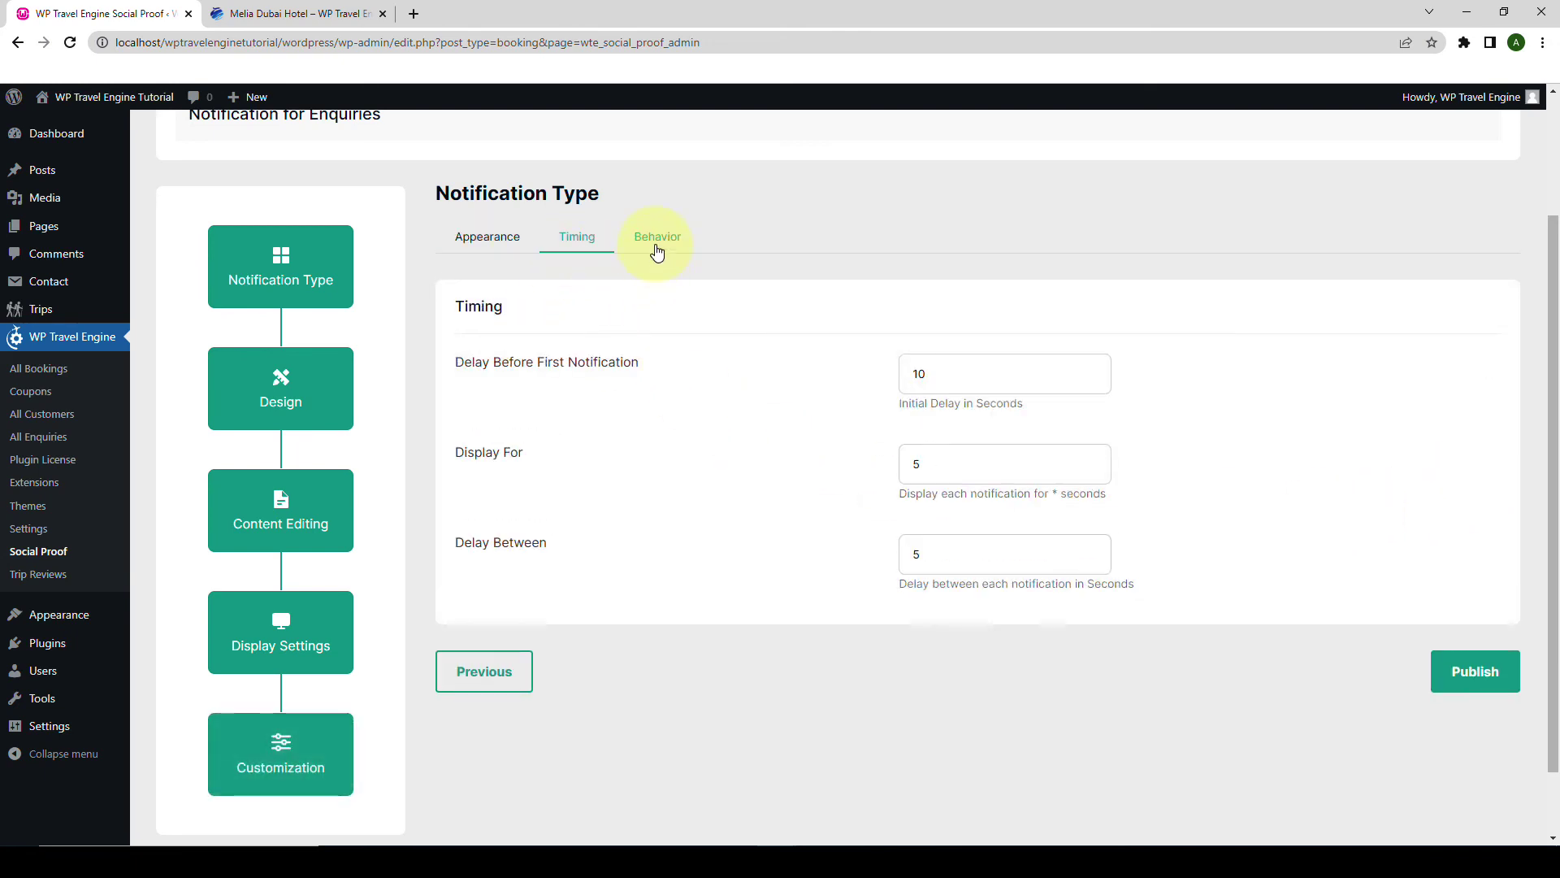
pyautogui.click(657, 253)
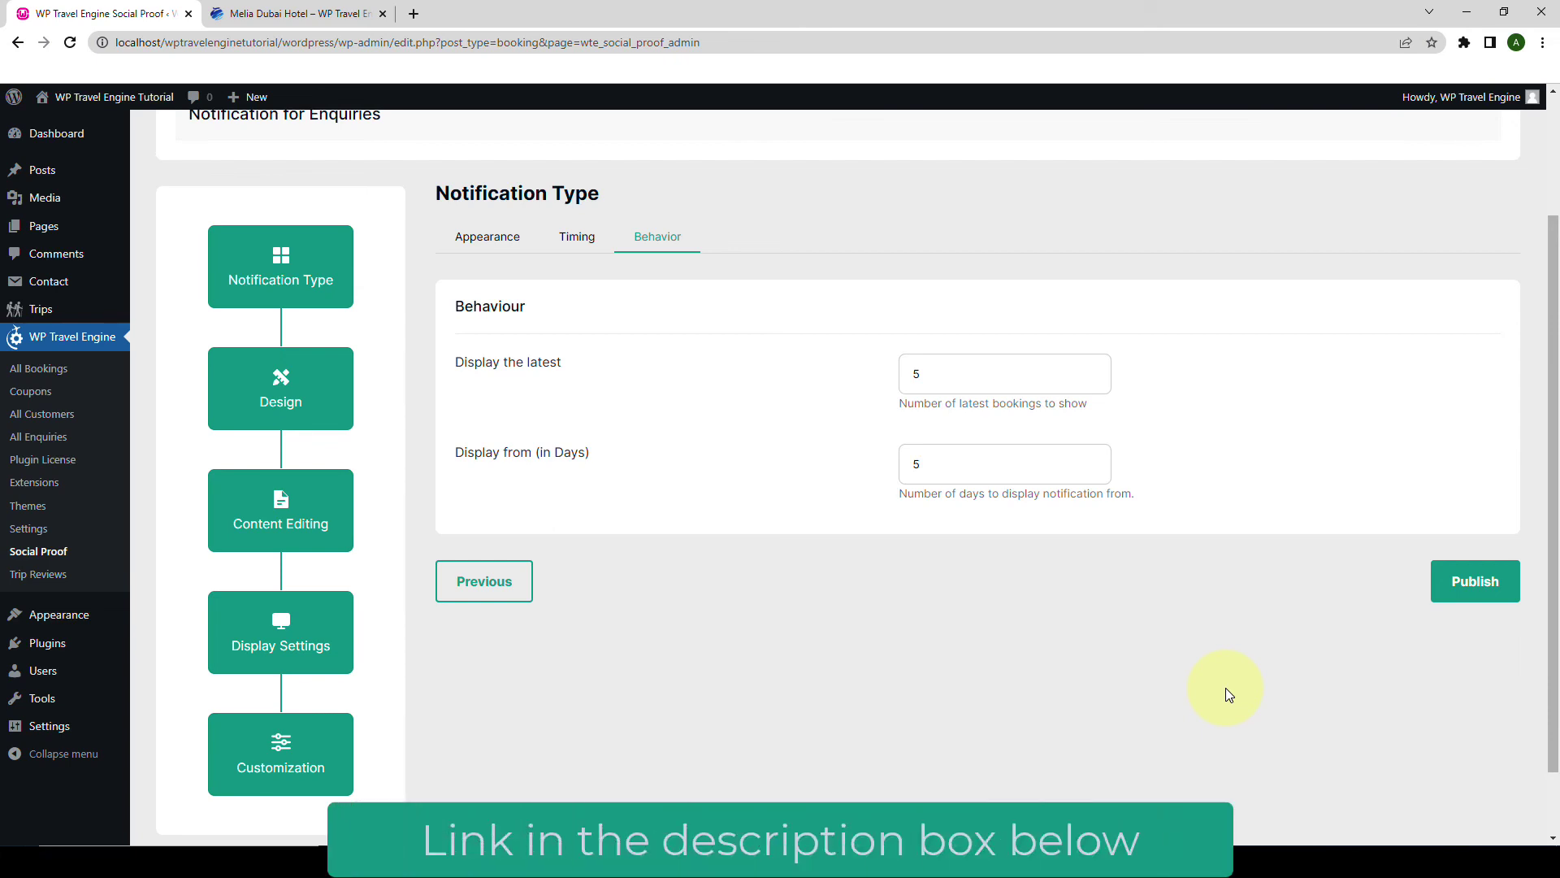
pyautogui.scroll(3, 1222, 687)
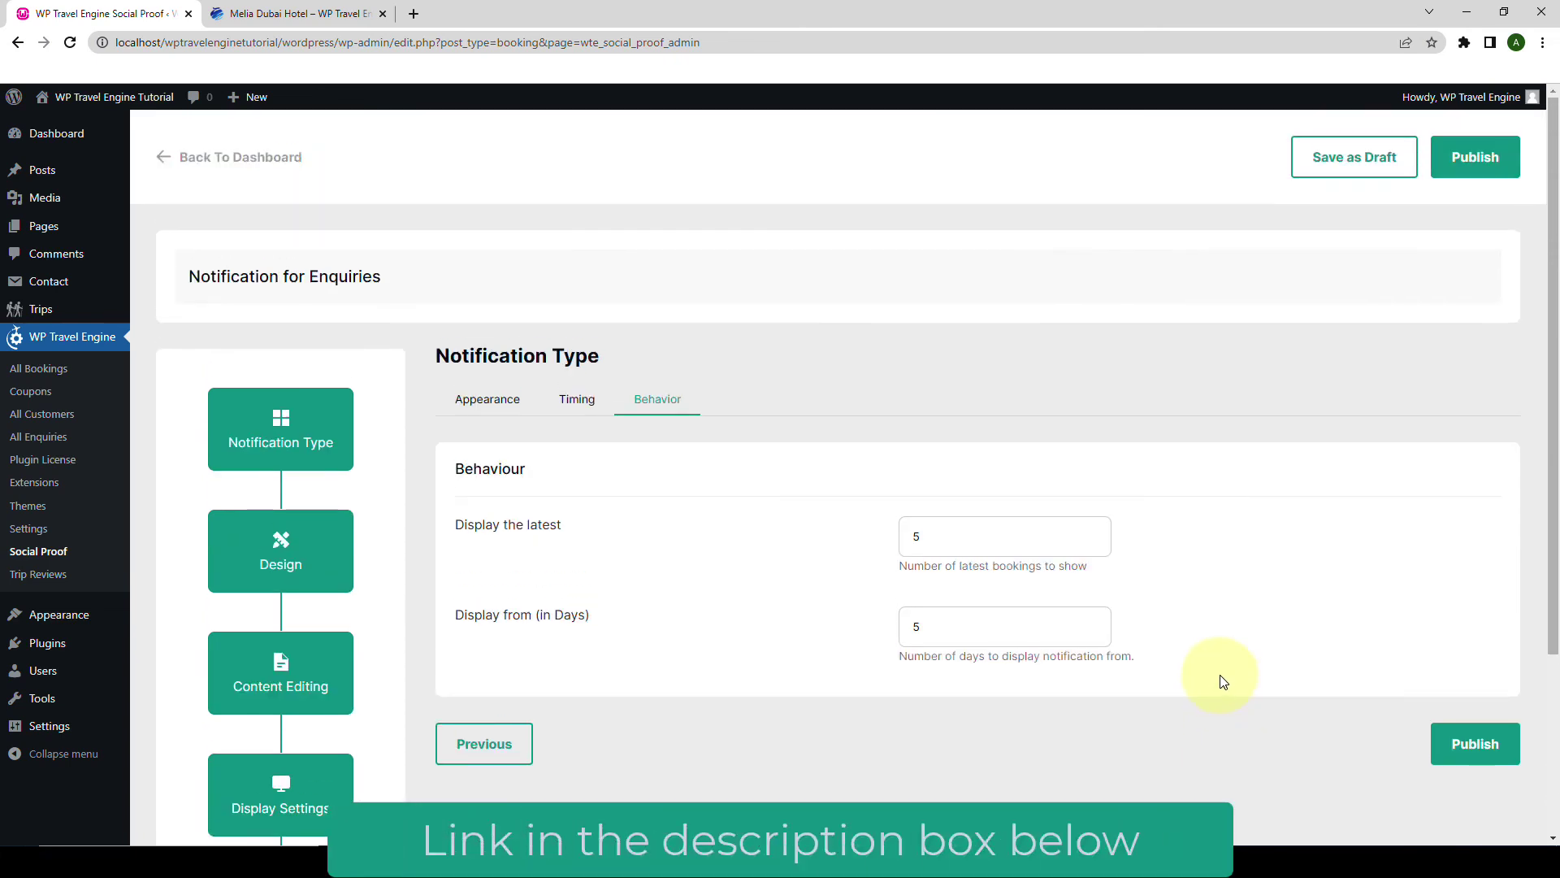
pyautogui.click(296, 160)
pyautogui.click(853, 128)
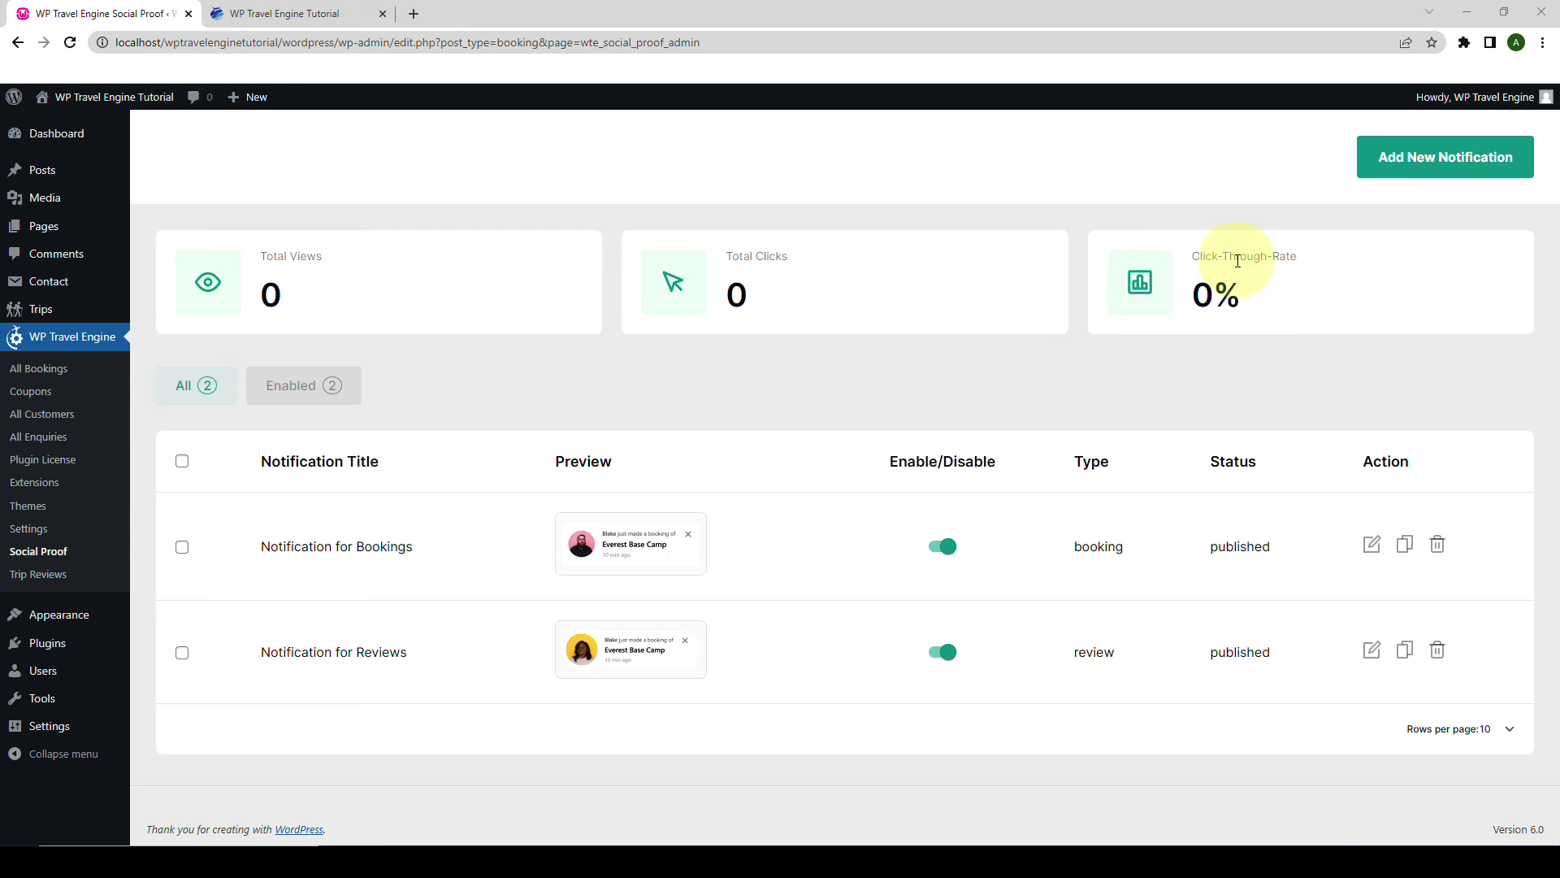
# View the editor of Notification for Bookings and a duplicate of Notification for Reviews, returning to the dashboard without saving.
pyautogui.click(1372, 545)
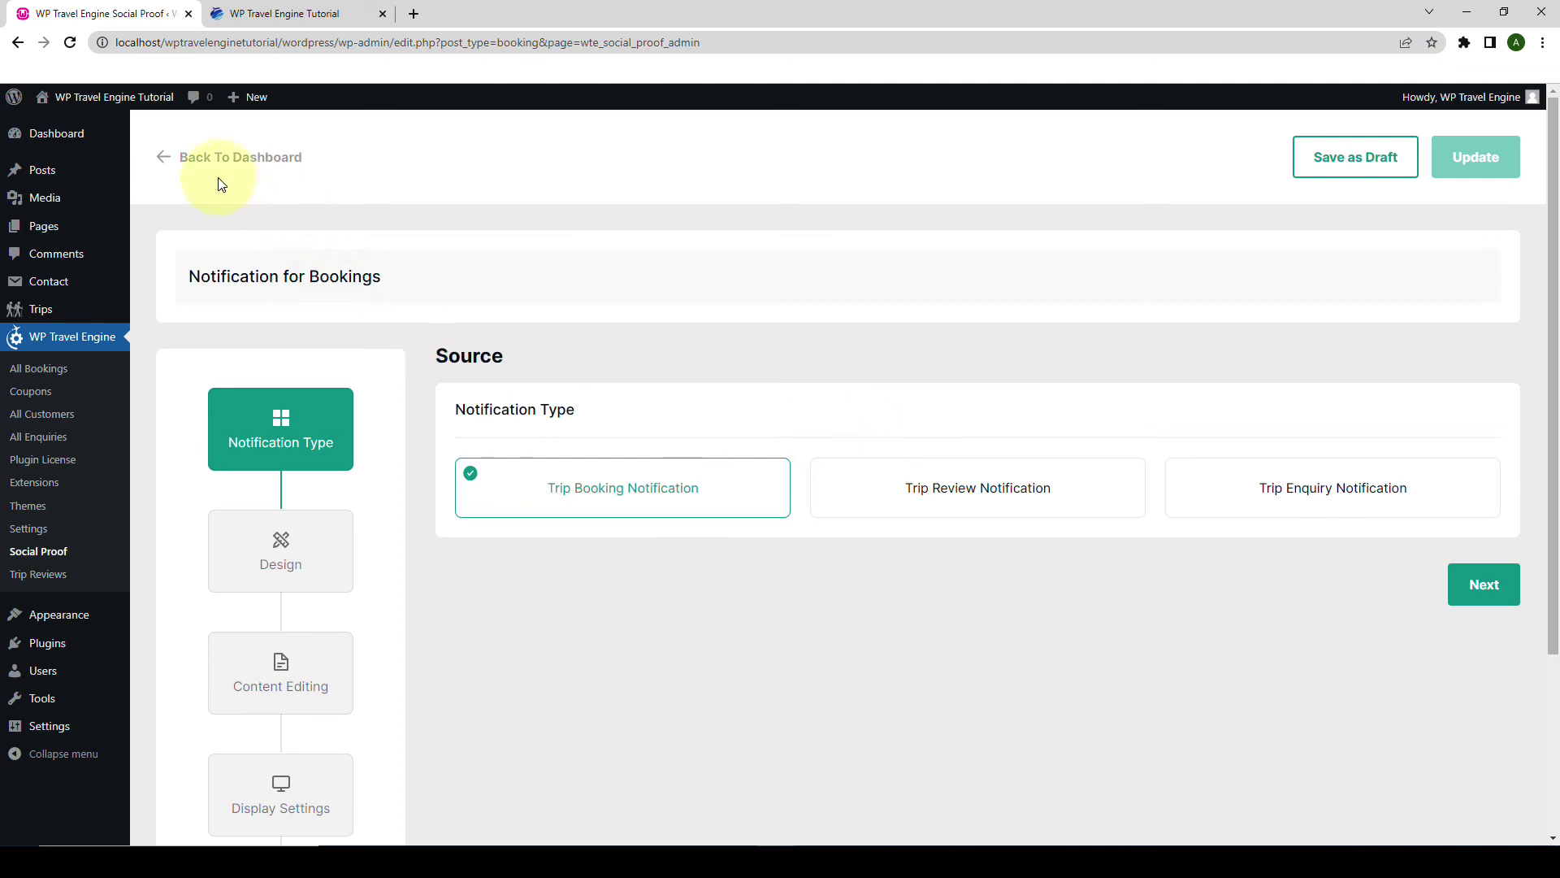
pyautogui.click(186, 160)
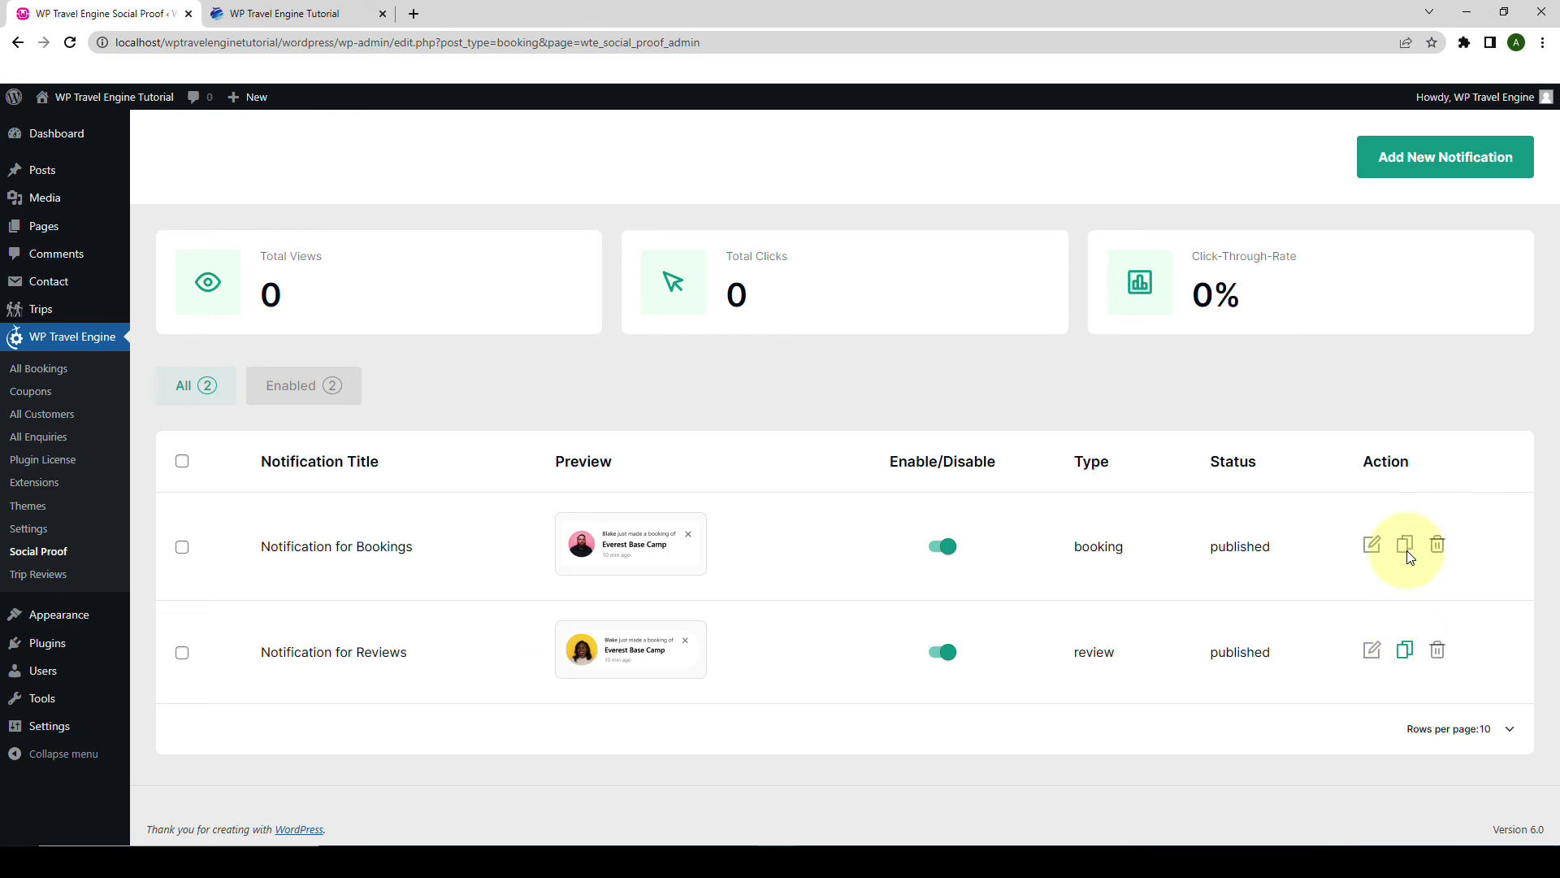
pyautogui.click(1405, 651)
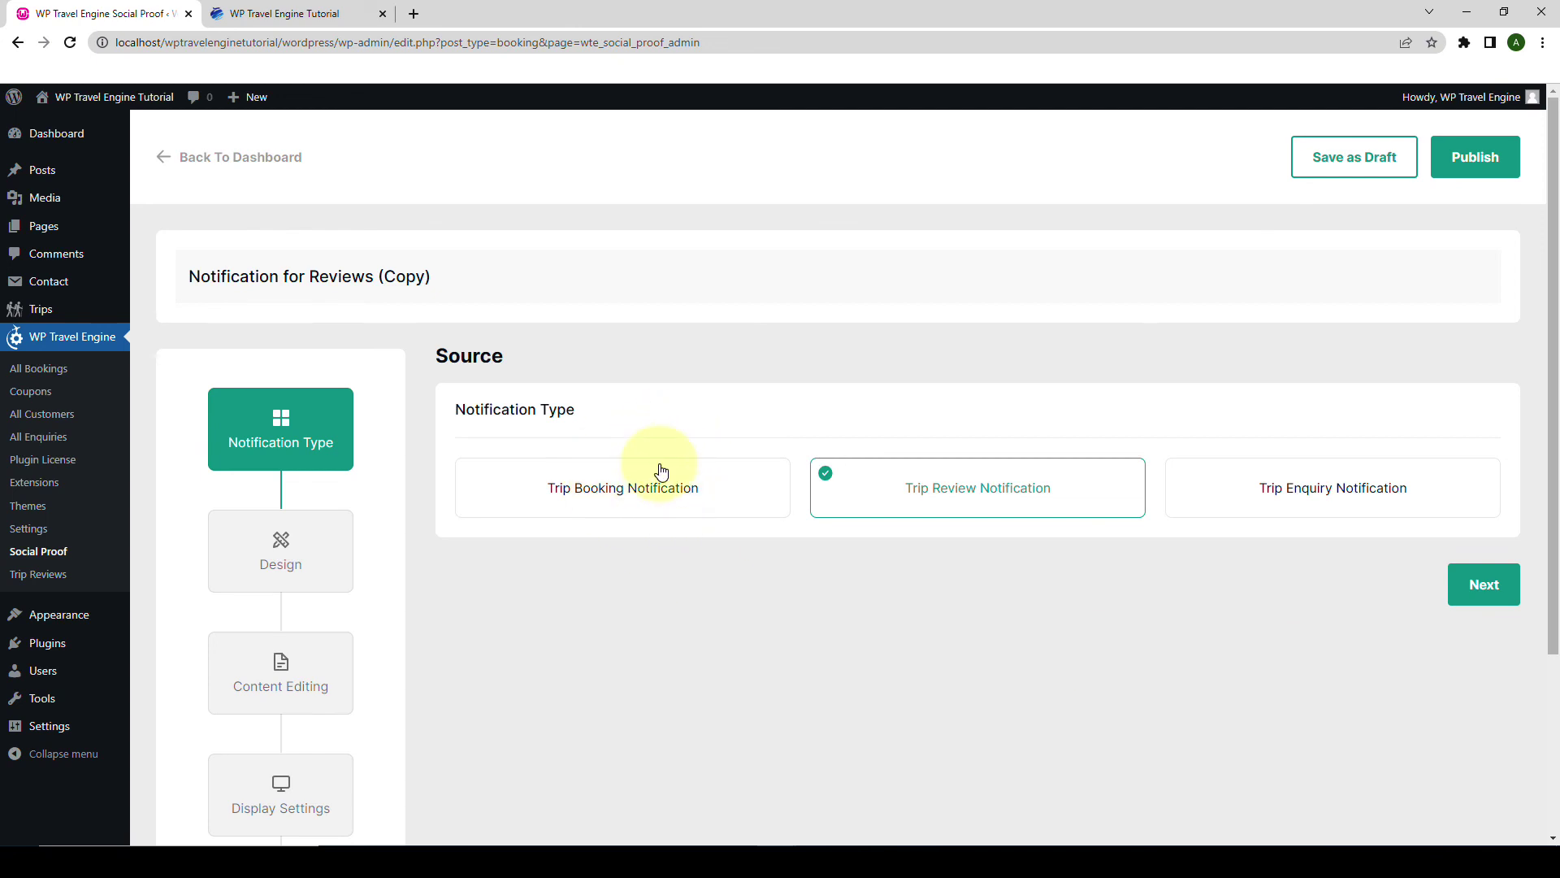
pyautogui.click(221, 159)
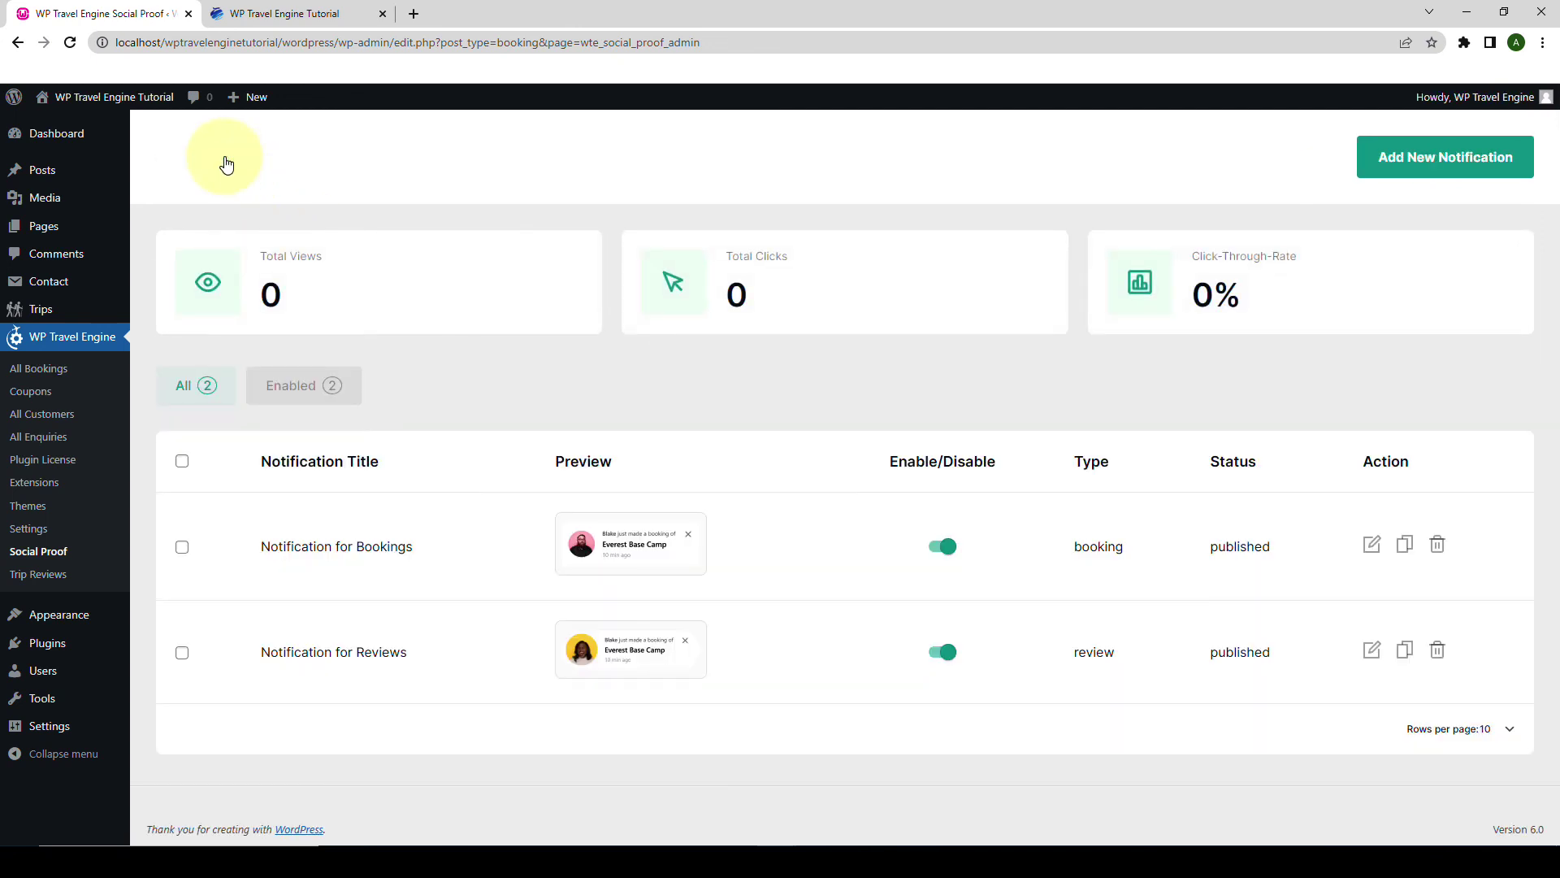